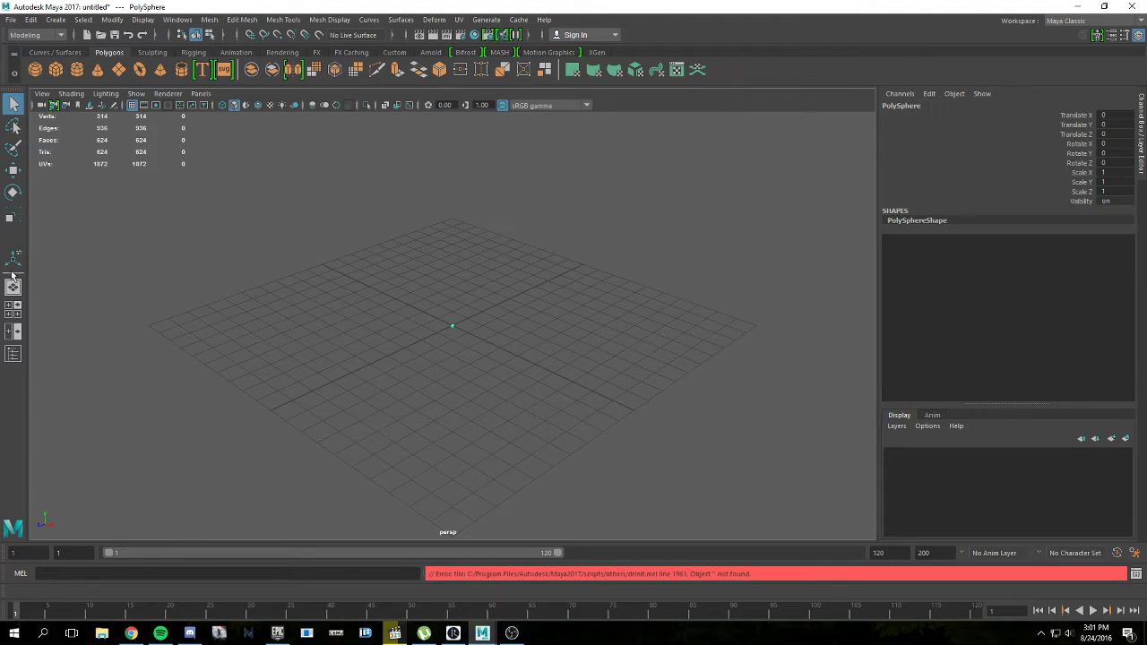
# Step: Scale the small imported mesh up uniformly to about 203.1 on all axes
pyautogui.click(13, 221)
pyautogui.moveTo(454, 327); pyautogui.dragTo(1142, 417)
pyautogui.scroll(-10, 568, 382)
pyautogui.keyDown('alt'); pyautogui.moveTo(469, 456); pyautogui.dragTo(558, 384); pyautogui.keyUp('alt')
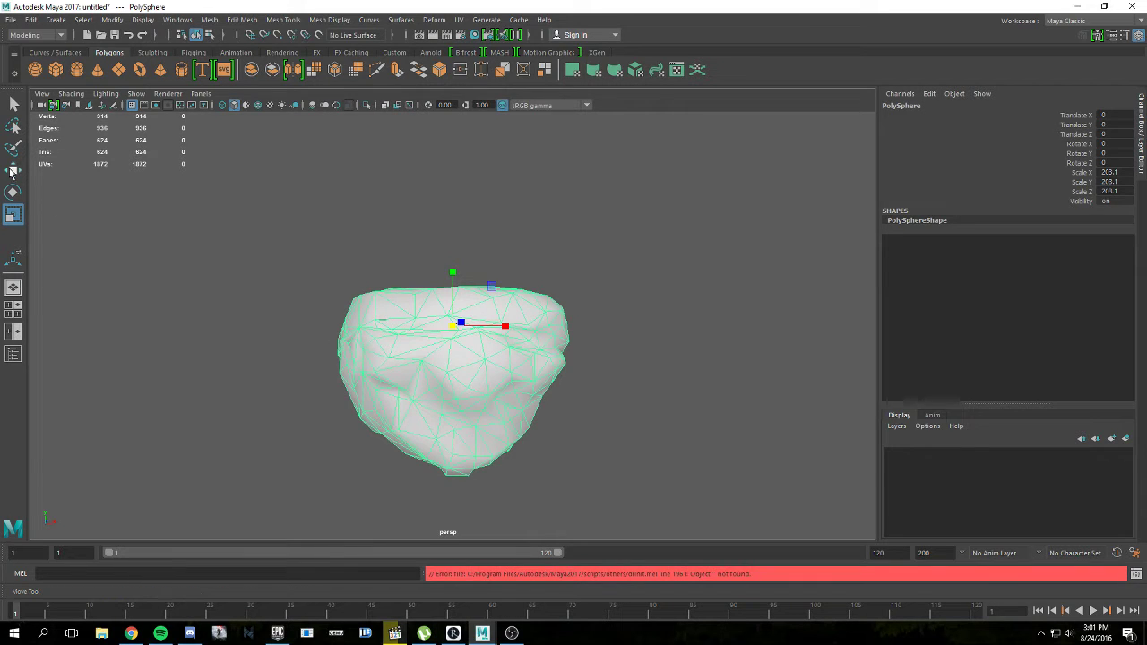
# Step: Raise the rock mesh above the grid to a Translate Y of about 188.261
pyautogui.press('w')
pyautogui.moveTo(444, 267); pyautogui.dragTo(397, 230)
pyautogui.scroll(3, 564, 267)
pyautogui.keyDown('alt'); pyautogui.moveTo(565, 267); pyautogui.dragTo(344, 259); pyautogui.keyUp('alt')
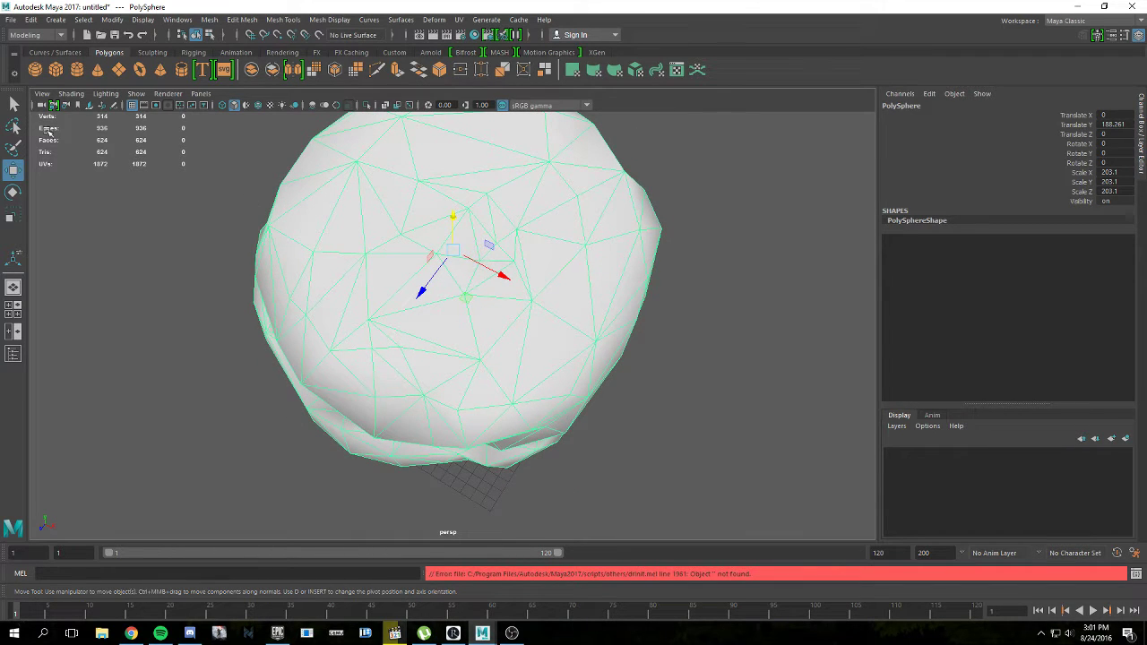
pyautogui.click(14, 148)
pyautogui.moveTo(502, 186); pyautogui.dragTo(477, 176)
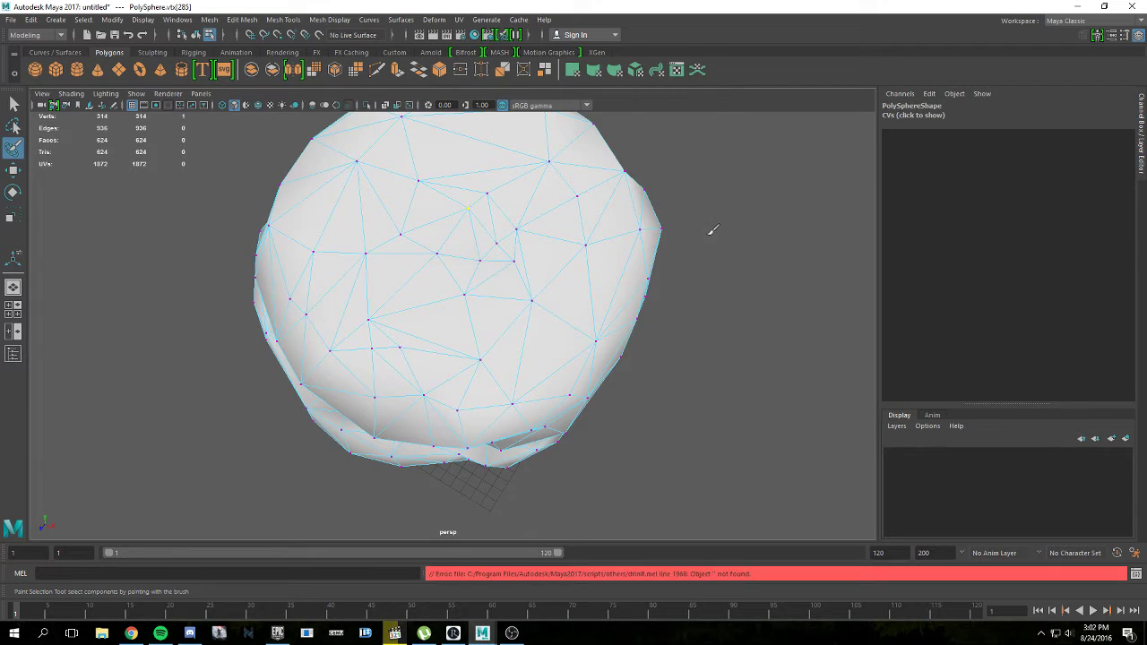
pyautogui.keyDown('shift'); pyautogui.rightClick(755, 183); pyautogui.keyUp('shift')
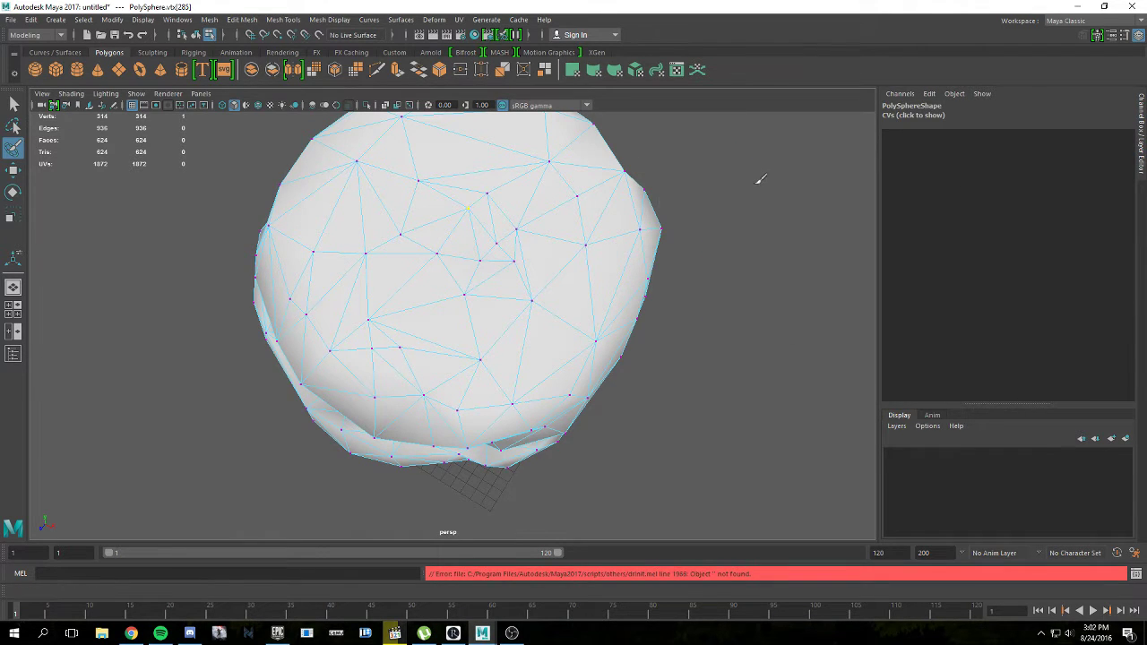
pyautogui.rightClick(743, 183)
pyautogui.moveTo(743, 183); pyautogui.dragTo(742, 214, button='right')
pyautogui.click(745, 211)
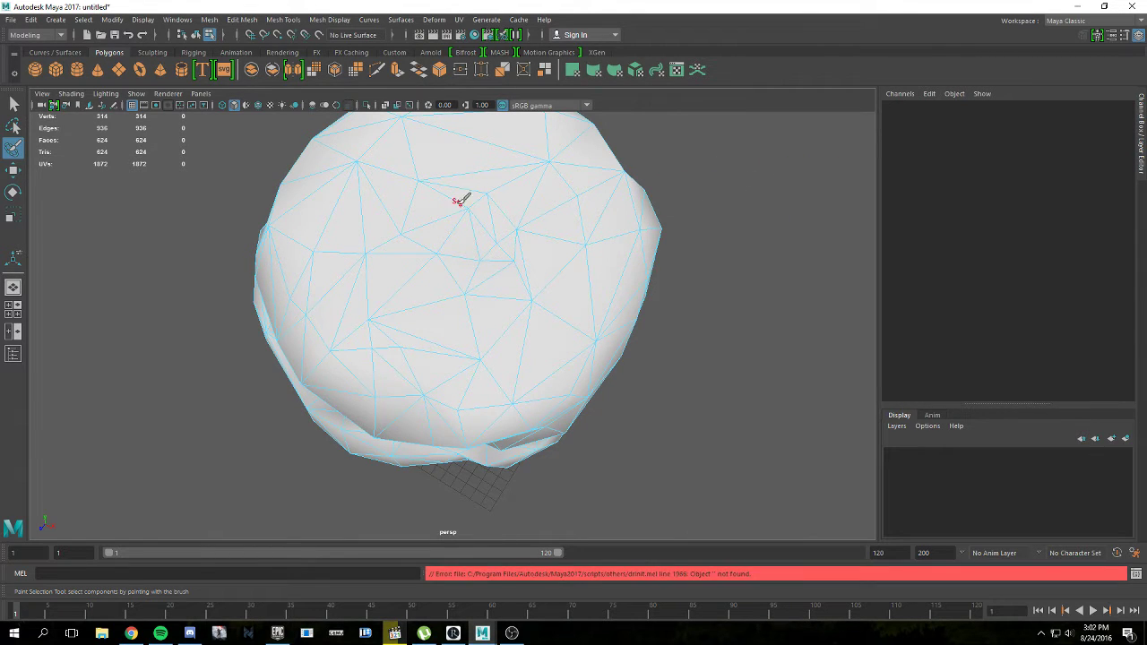
pyautogui.click(472, 274)
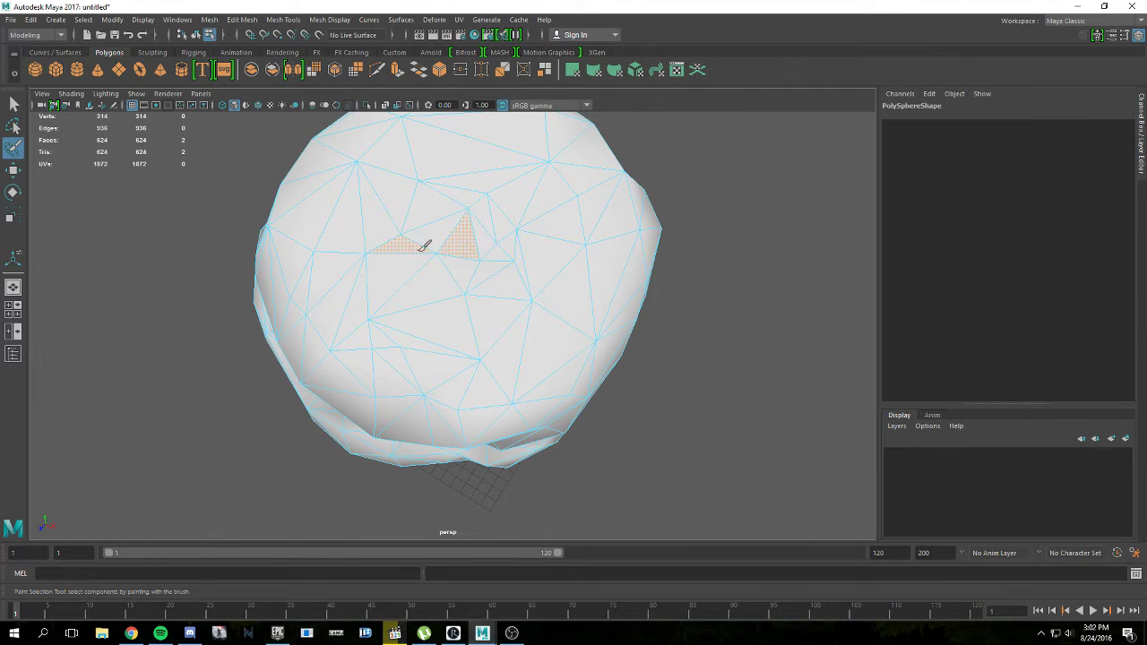
pyautogui.keyDown('alt'); pyautogui.moveTo(743, 325); pyautogui.dragTo(800, 277); pyautogui.keyUp('alt')
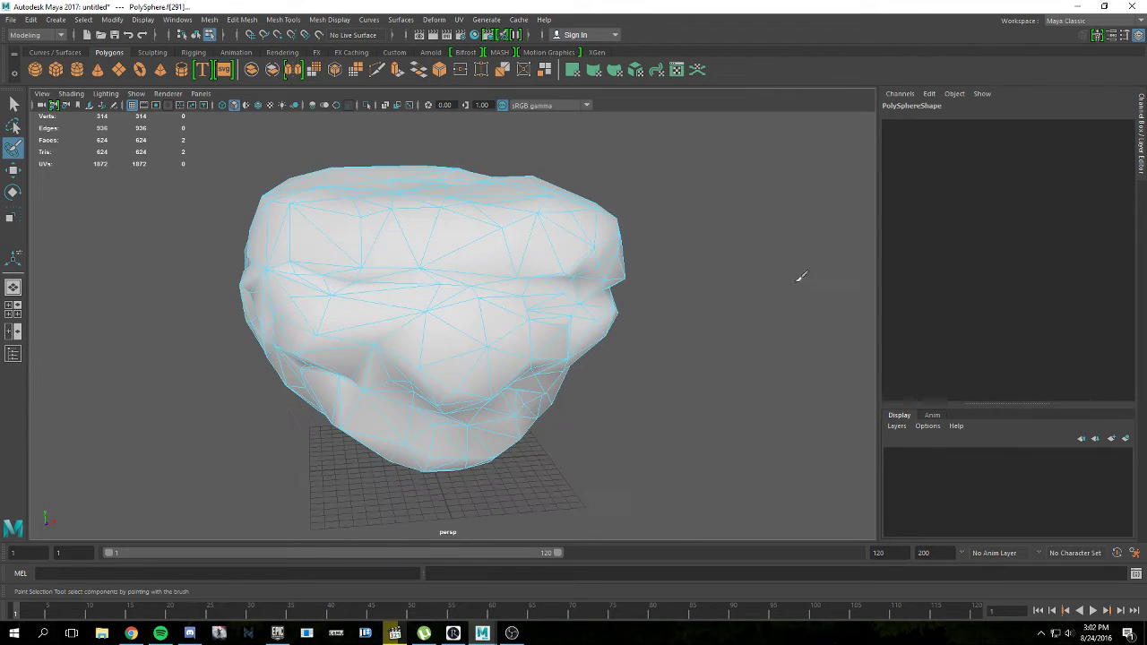
pyautogui.click(14, 104)
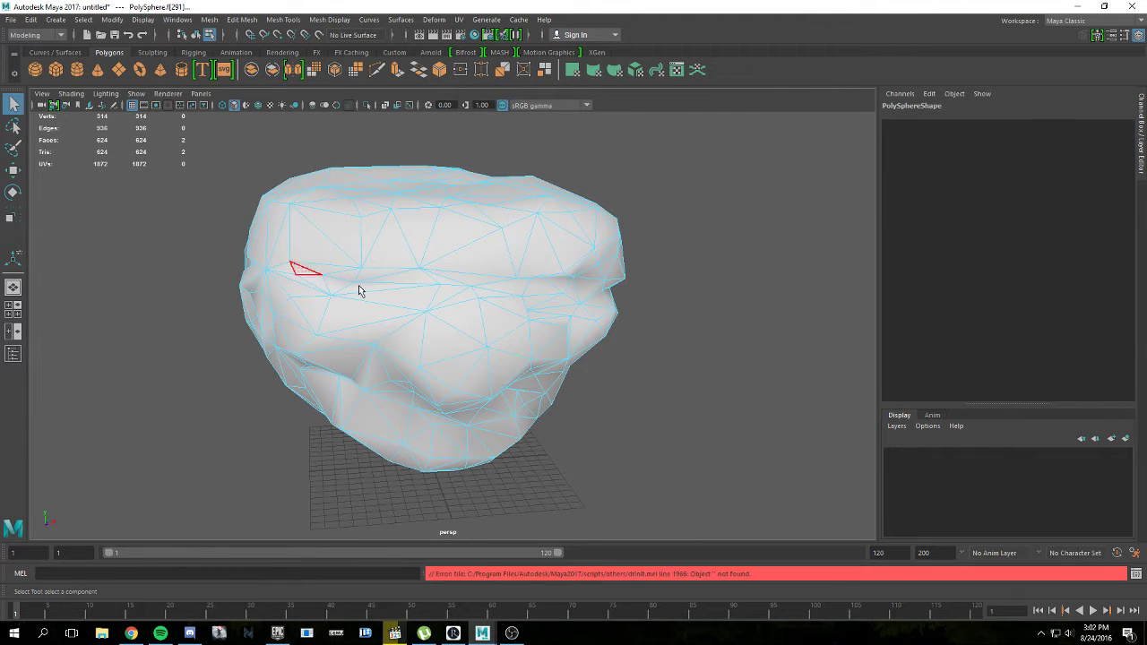
pyautogui.moveTo(157, 170); pyautogui.dragTo(206, 151, button='right')
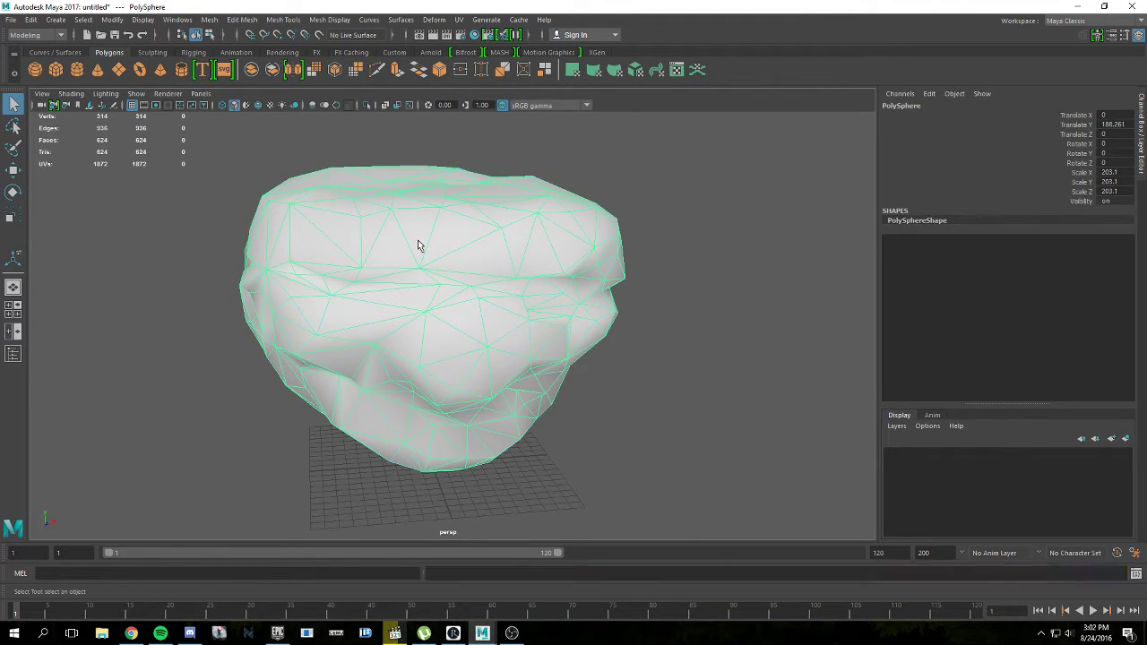
# Step: Apply Reduce to the rock mesh at 50 percent and check the result from several sides
pyautogui.click(209, 19)
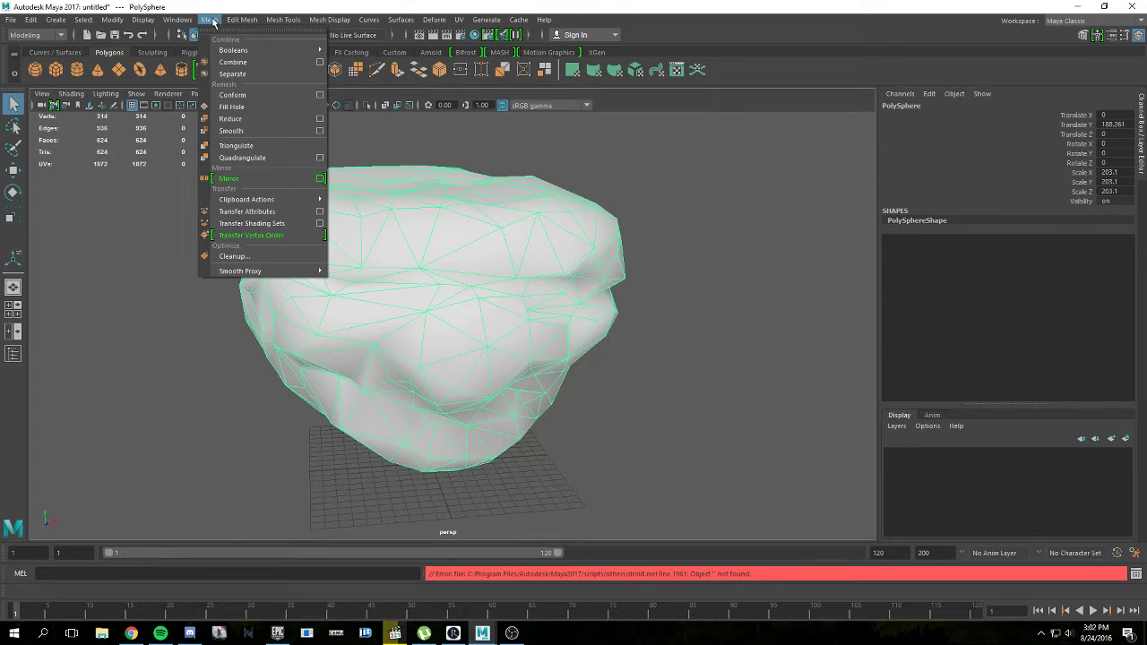
pyautogui.click(231, 119)
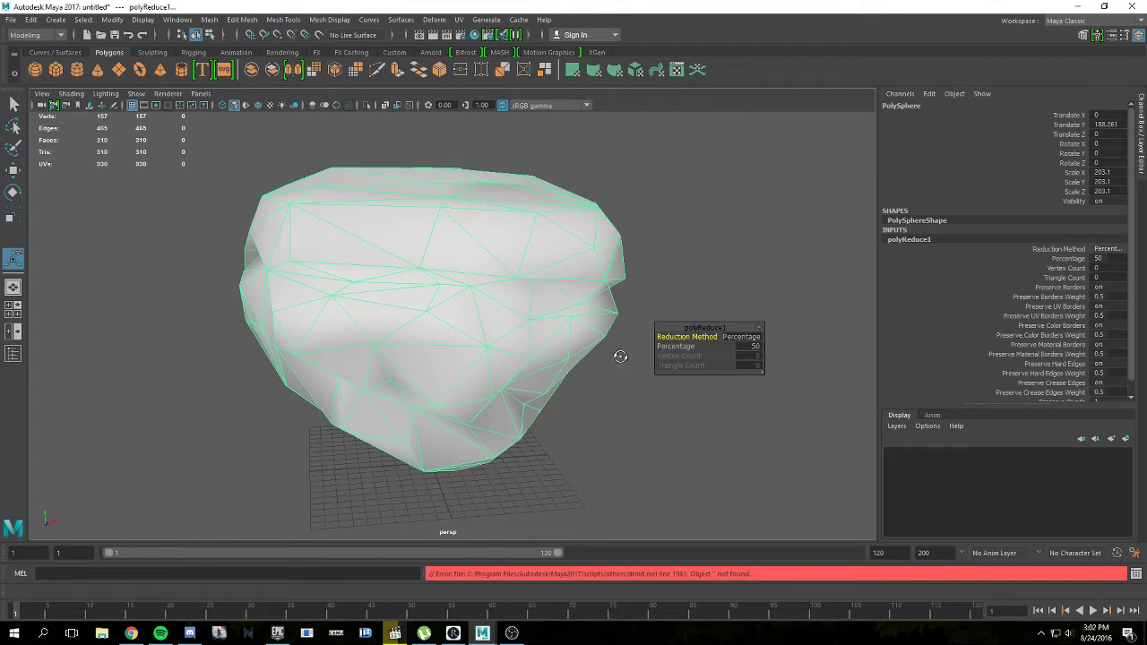
pyautogui.keyDown('alt'); pyautogui.moveTo(620, 355); pyautogui.dragTo(499, 348); pyautogui.keyUp('alt')
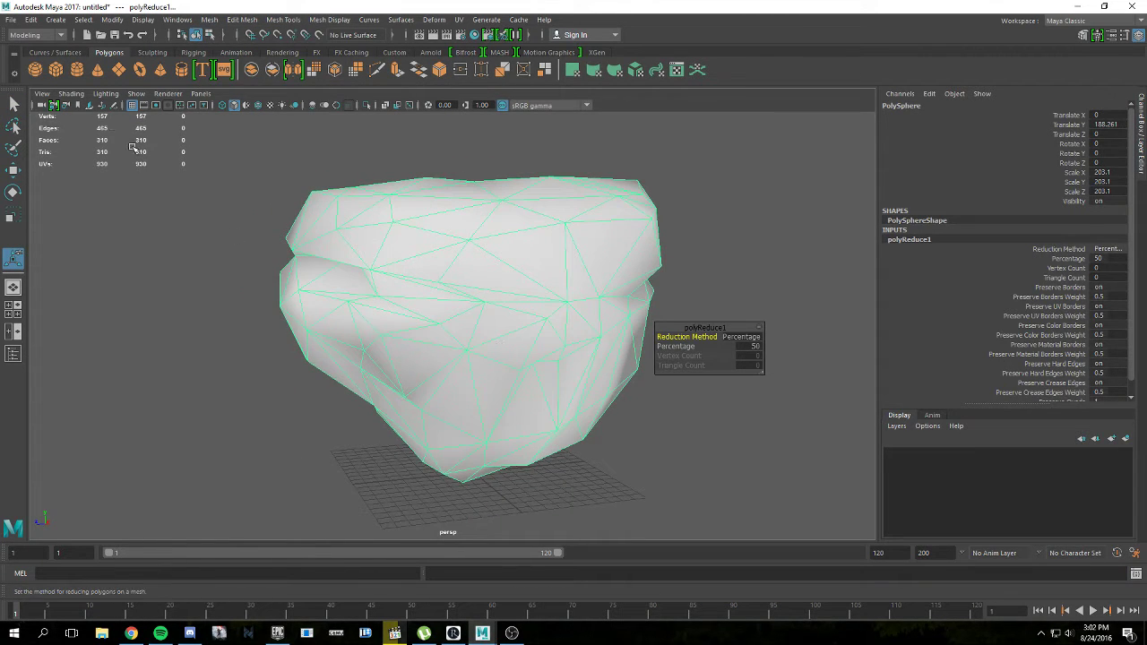
pyautogui.keyDown('alt'); pyautogui.moveTo(296, 312); pyautogui.dragTo(533, 367); pyautogui.keyUp('alt')
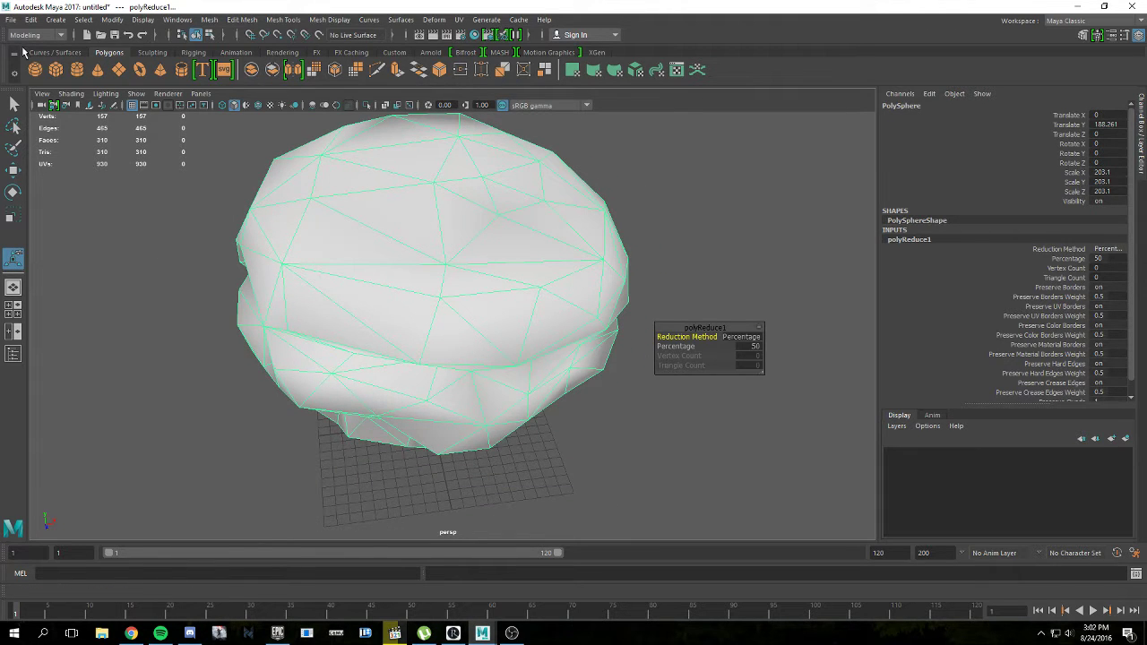
# Step: Export the whole scene as FBX to the Documents folder under the name plATFORM1LOWlod1.fbx
pyautogui.click(11, 20)
pyautogui.click(81, 163)
pyautogui.moveTo(0, 263); pyautogui.dragTo(423, 68)
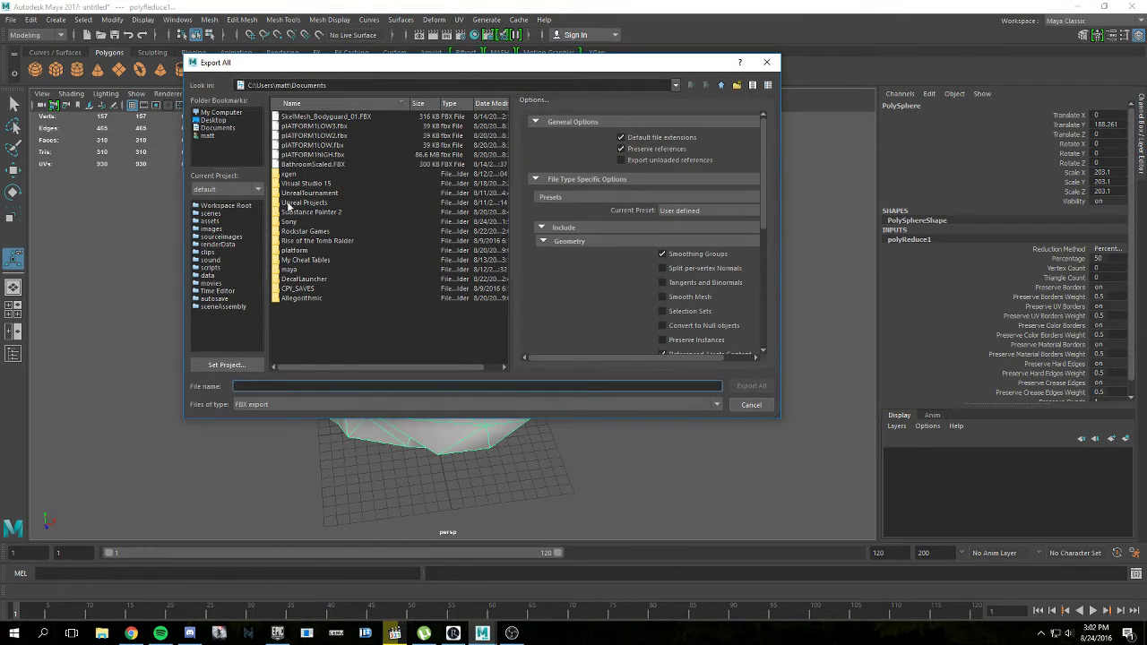
pyautogui.click(321, 146)
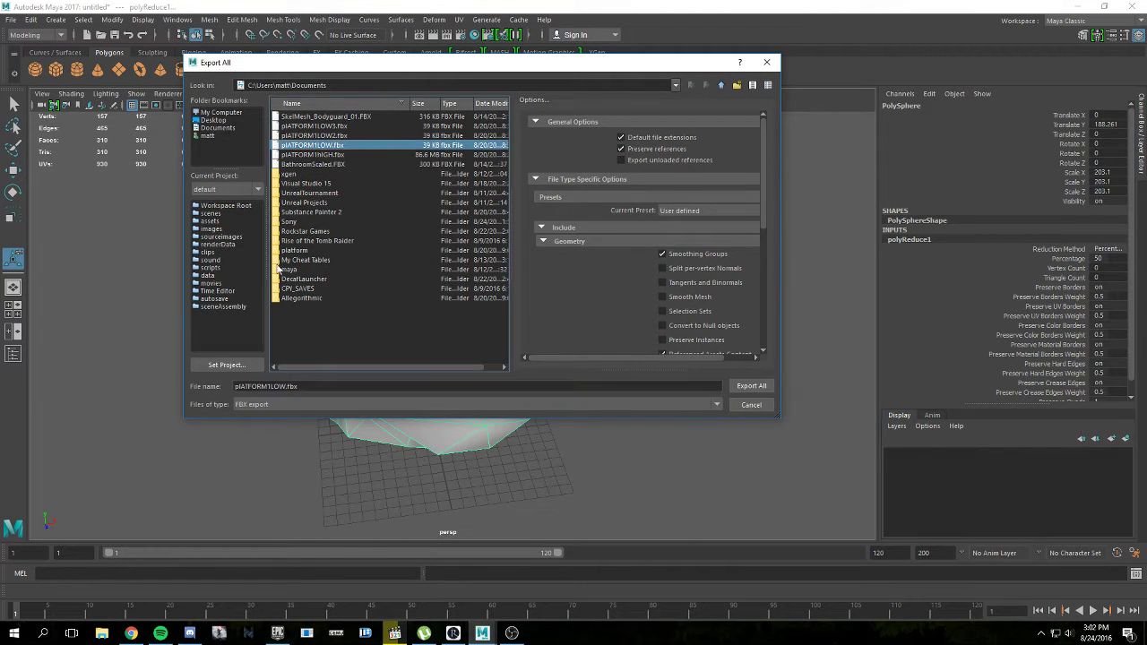
pyautogui.click(439, 385)
pyautogui.press('Left')
pyautogui.press('Left')
pyautogui.press('Left')
pyautogui.press('Left')
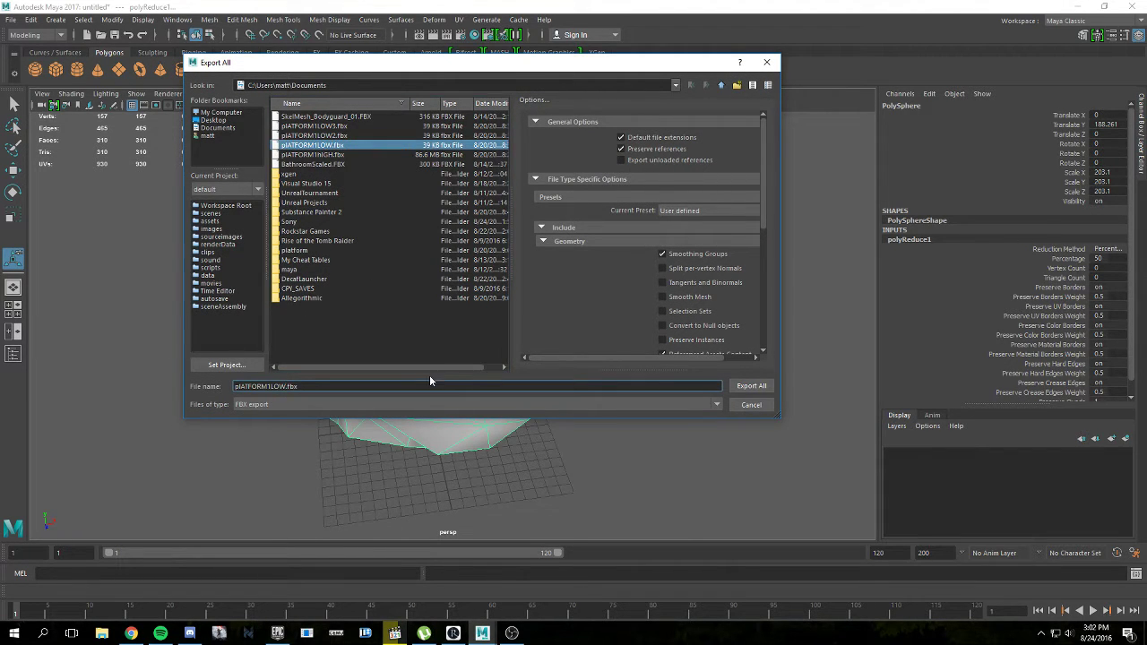
pyautogui.write('lod1')
pyautogui.press('Return')
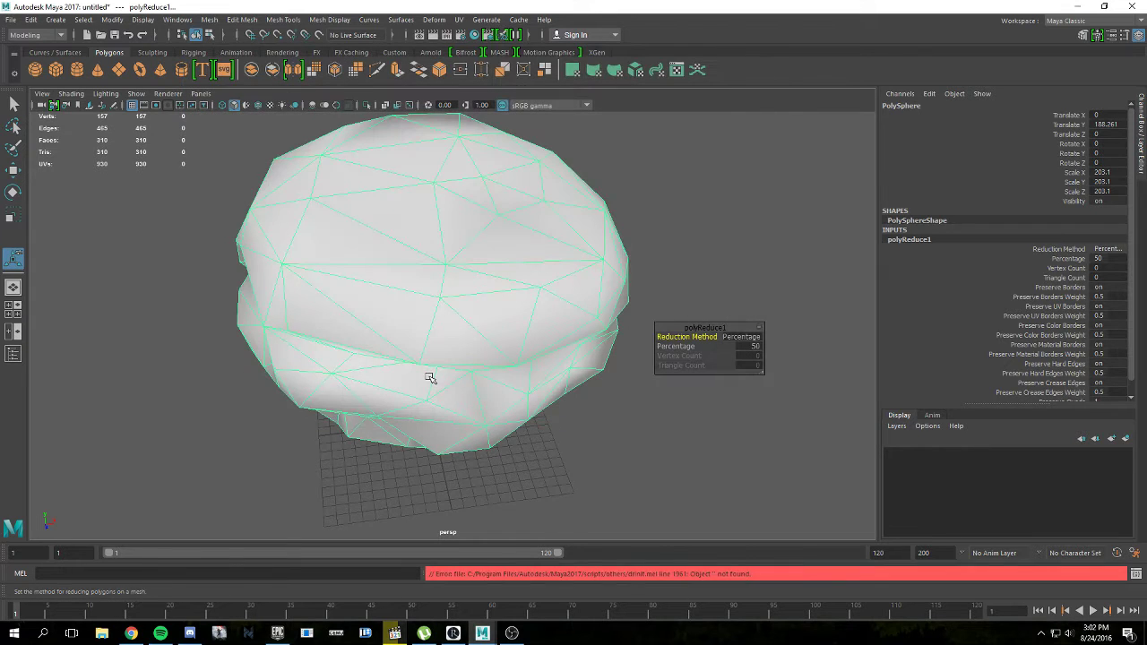
# Step: Try a reduction percentage of 10 on the rock mesh
pyautogui.click(749, 346)
pyautogui.write('1')
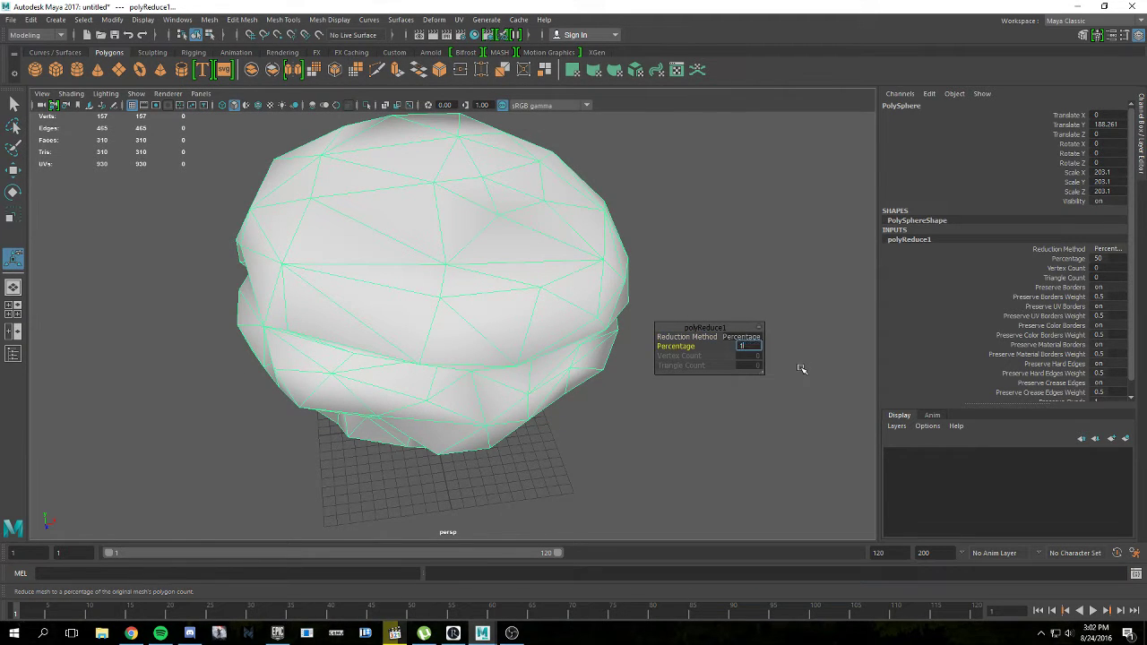
pyautogui.write('0')
pyautogui.press('Return')
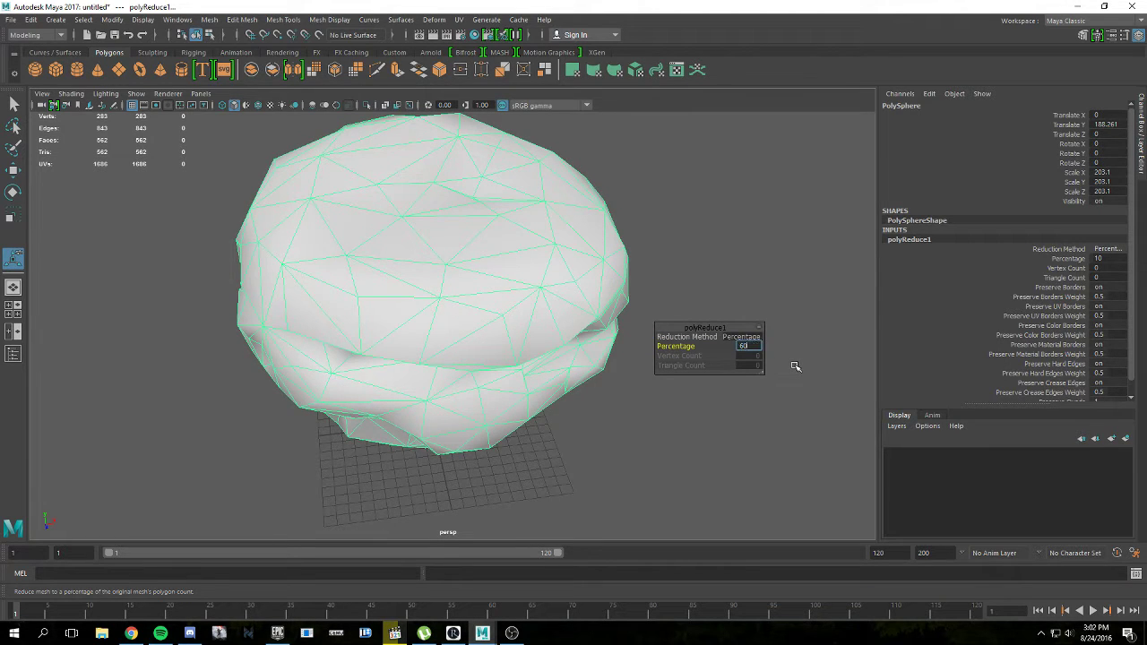
# Step: Set the reduction percentage of the rock mesh to 60 and inspect its shape
pyautogui.write('60')
pyautogui.press('Return')
pyautogui.keyDown('alt'); pyautogui.moveTo(524, 356); pyautogui.dragTo(537, 310); pyautogui.keyUp('alt')
# Step: Export the whole scene as FBX to the Documents folder under the name plATFORM1LOWlod2.fbx
pyautogui.click(9, 18)
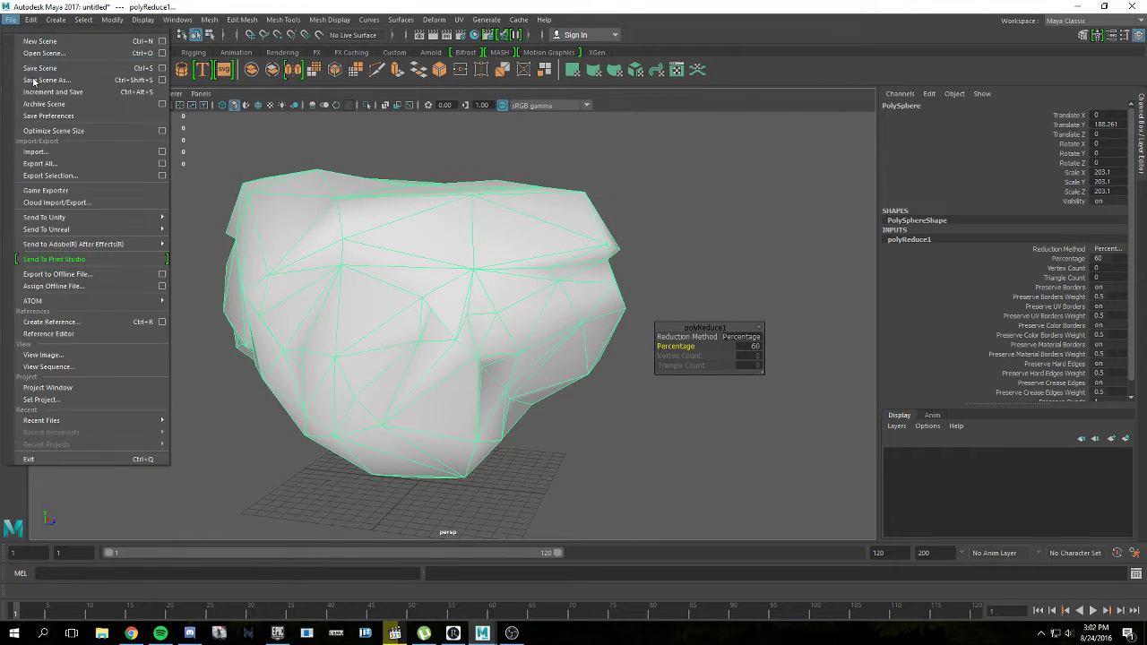
pyautogui.click(65, 164)
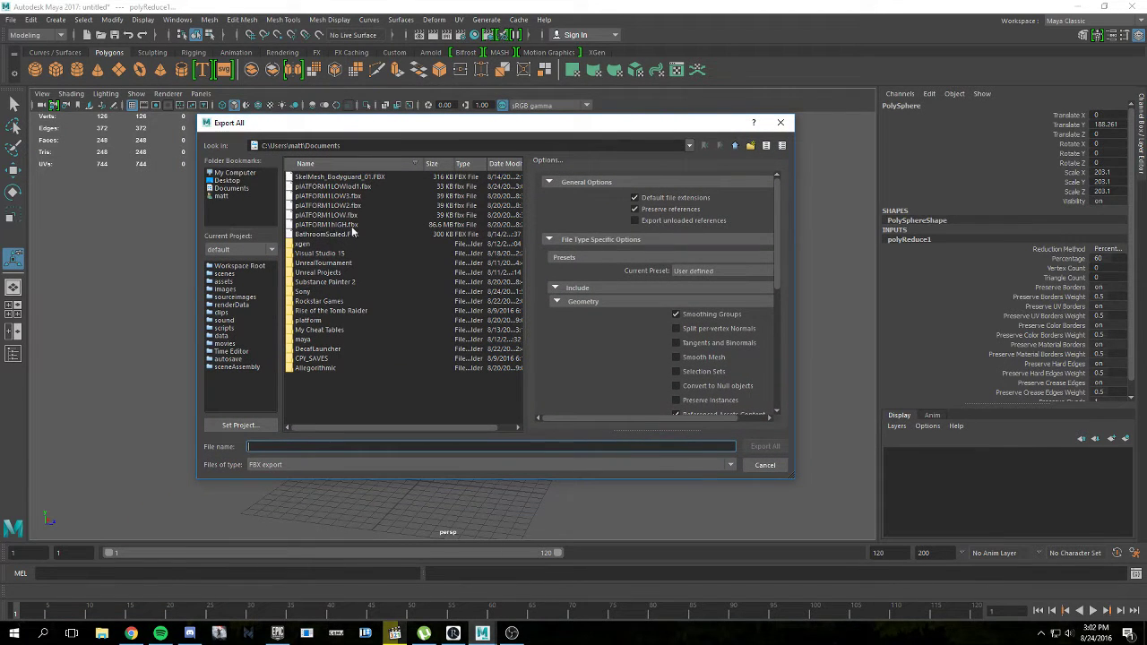
pyautogui.click(351, 186)
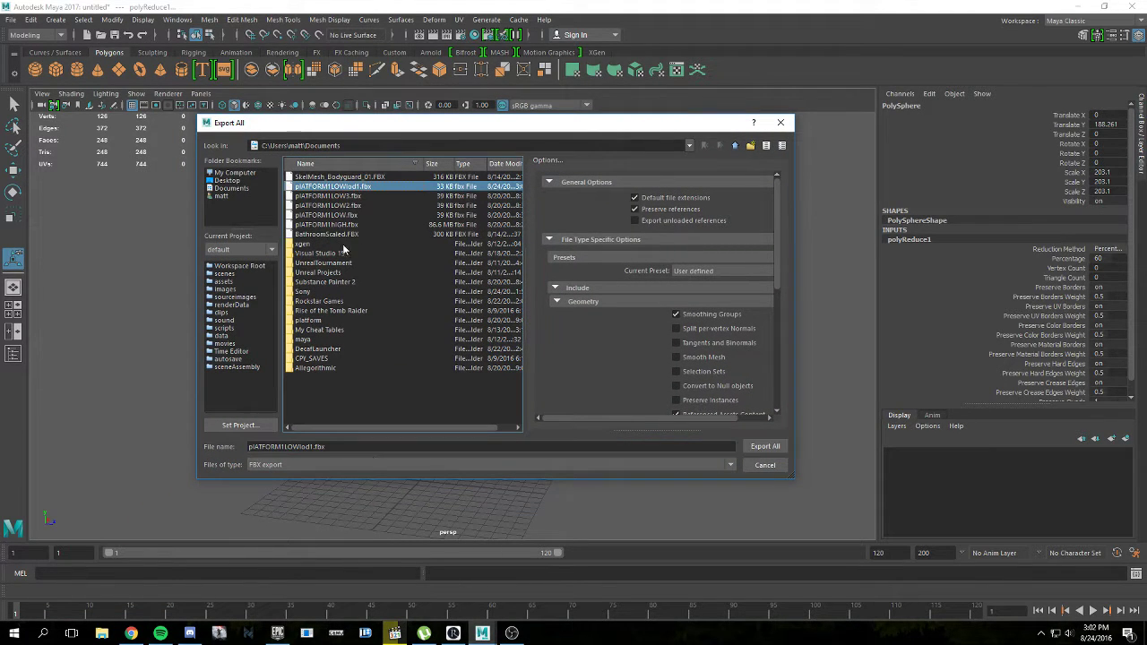
pyautogui.click(311, 446)
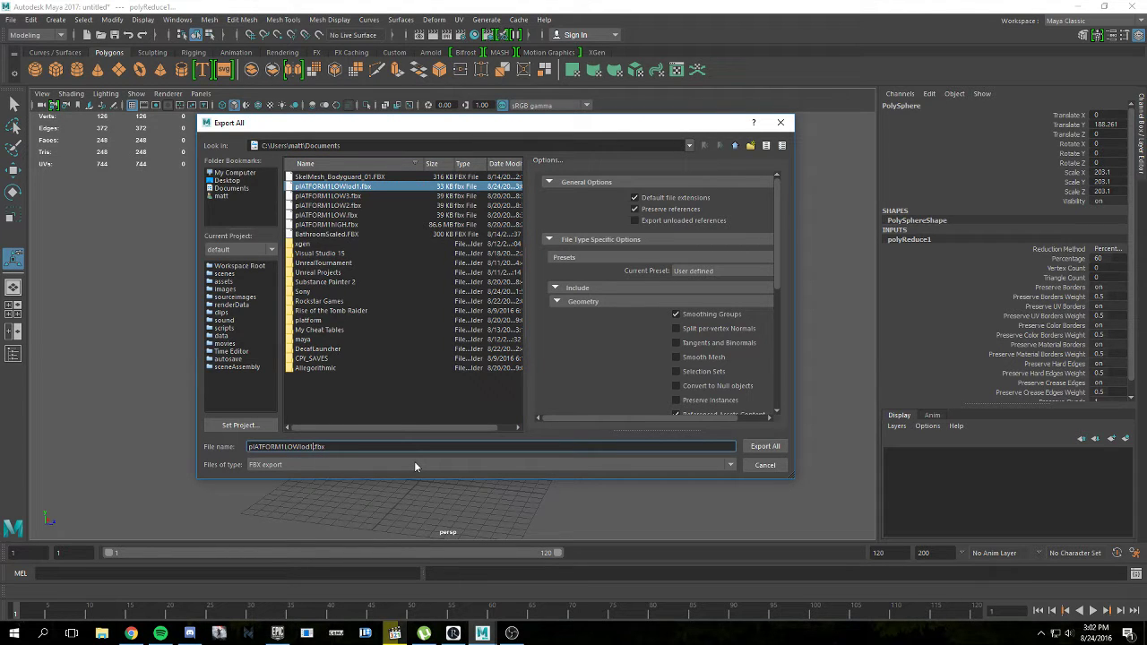
pyautogui.press('Return')
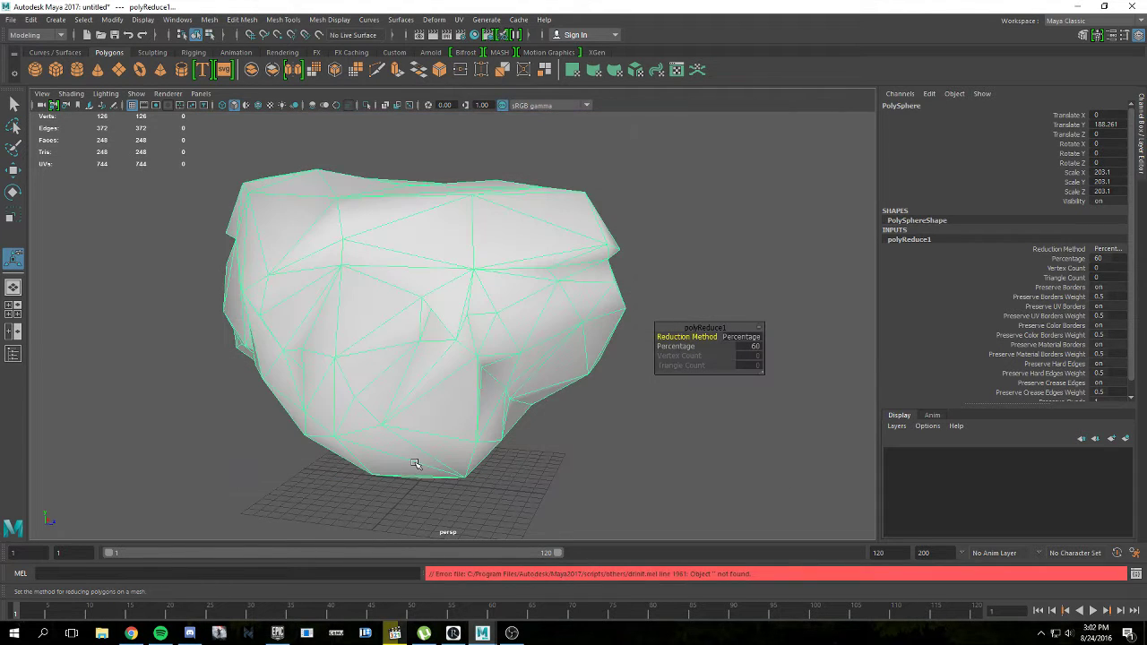
# Step: Set the reduction percentage of the rock mesh to 70 and inspect the coarser shape
pyautogui.click(750, 347)
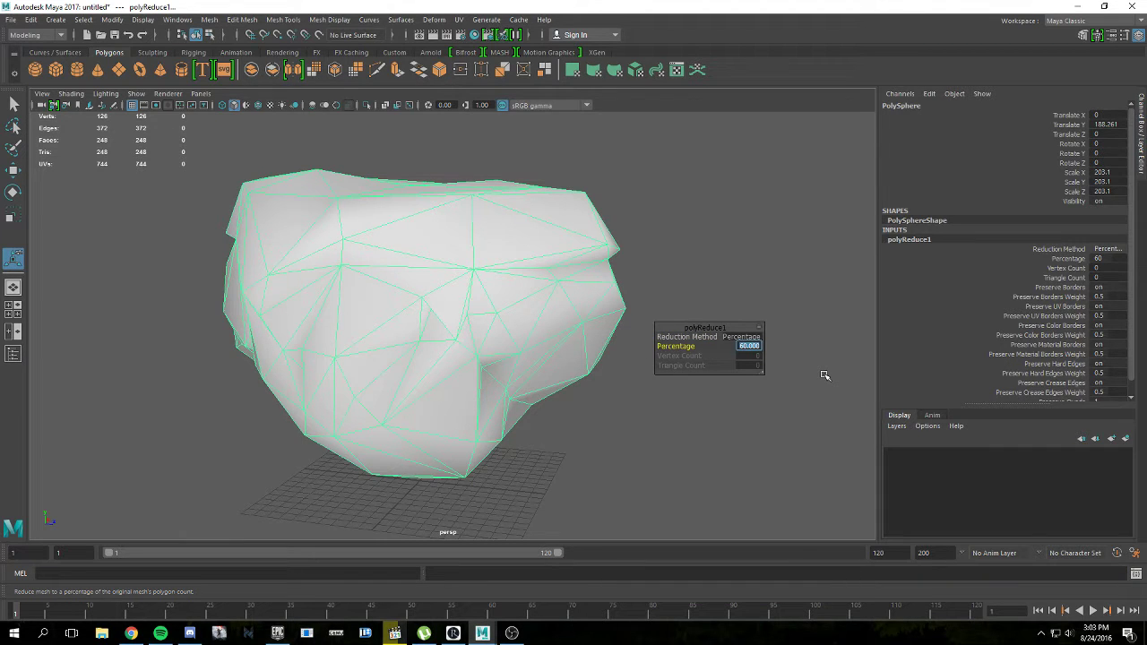
pyautogui.press('Return')
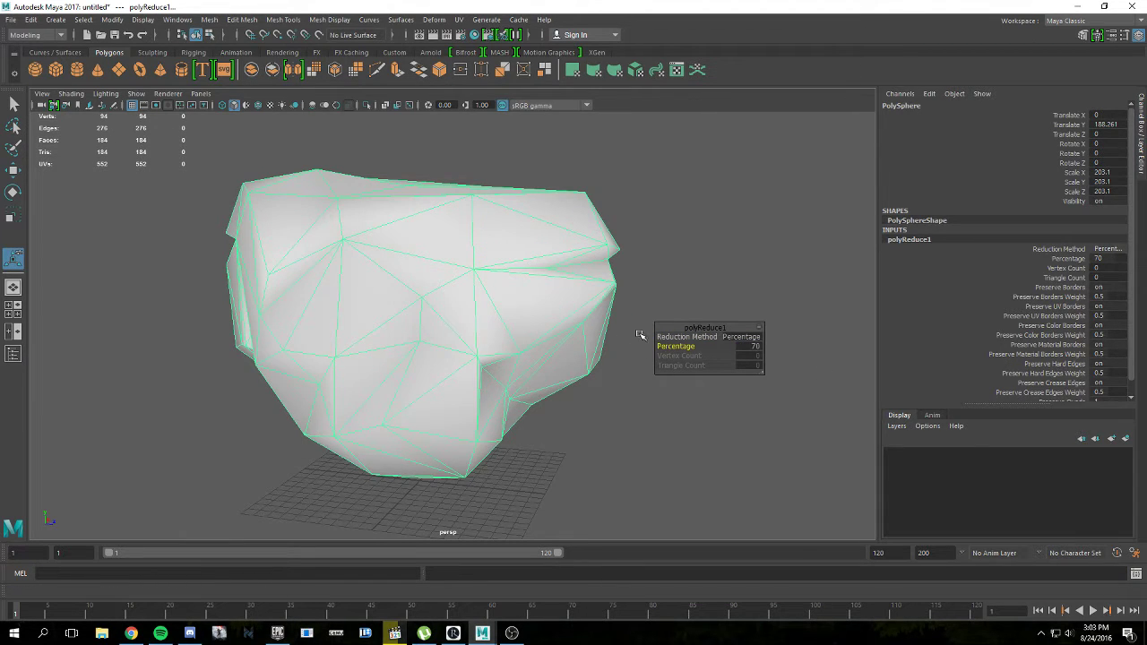
pyautogui.keyDown('alt'); pyautogui.moveTo(640, 335); pyautogui.dragTo(597, 325); pyautogui.keyUp('alt')
# Step: Export the whole scene as FBX to the Documents folder under the name plATFORM1LOWlod3.fbx
pyautogui.click(12, 19)
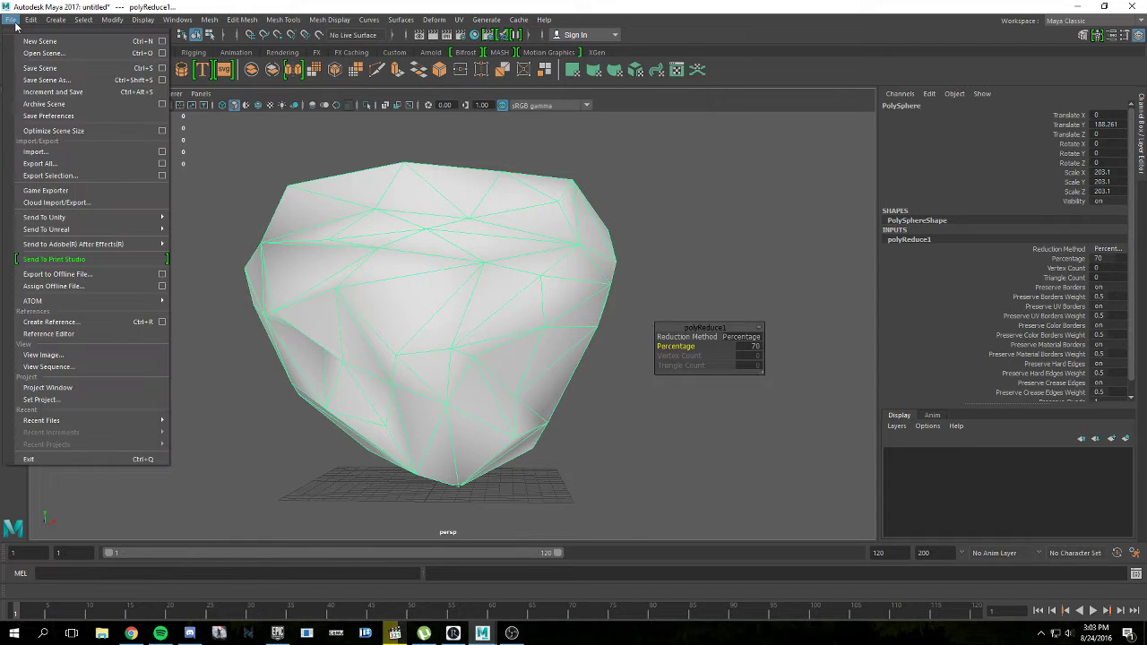
pyautogui.click(38, 164)
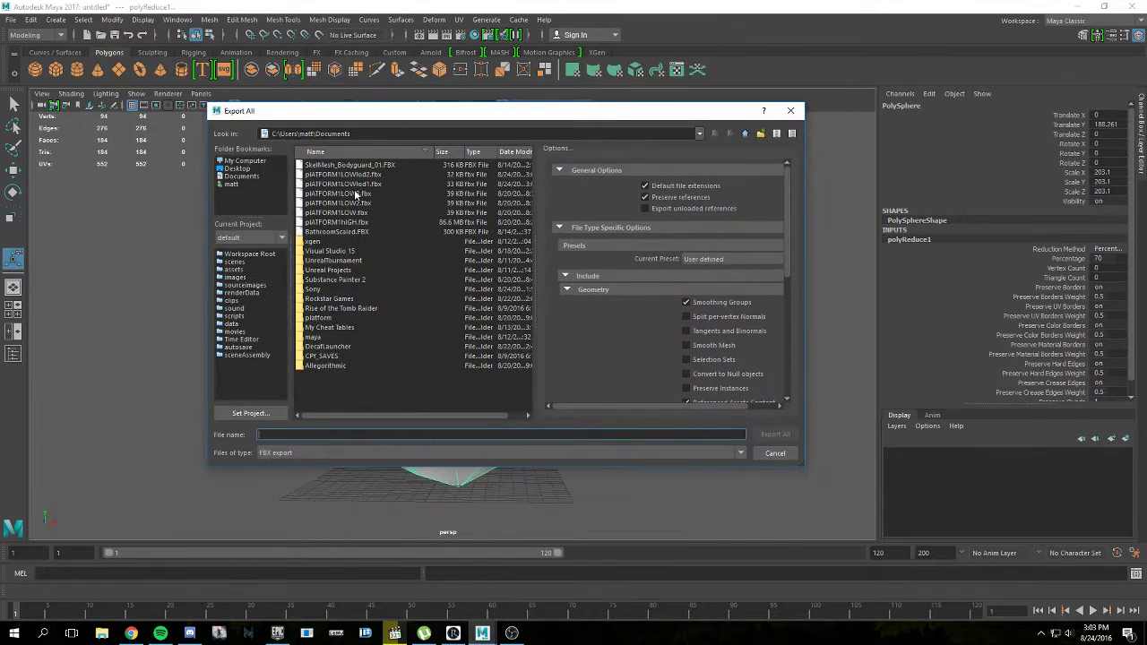
pyautogui.click(367, 174)
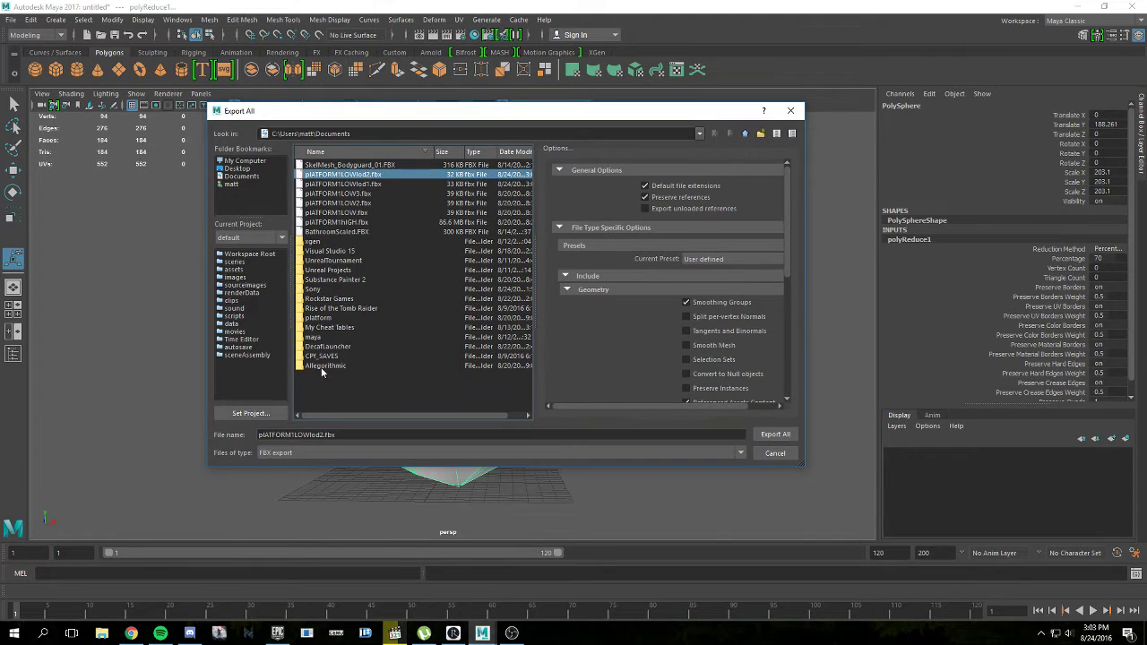
pyautogui.click(324, 434)
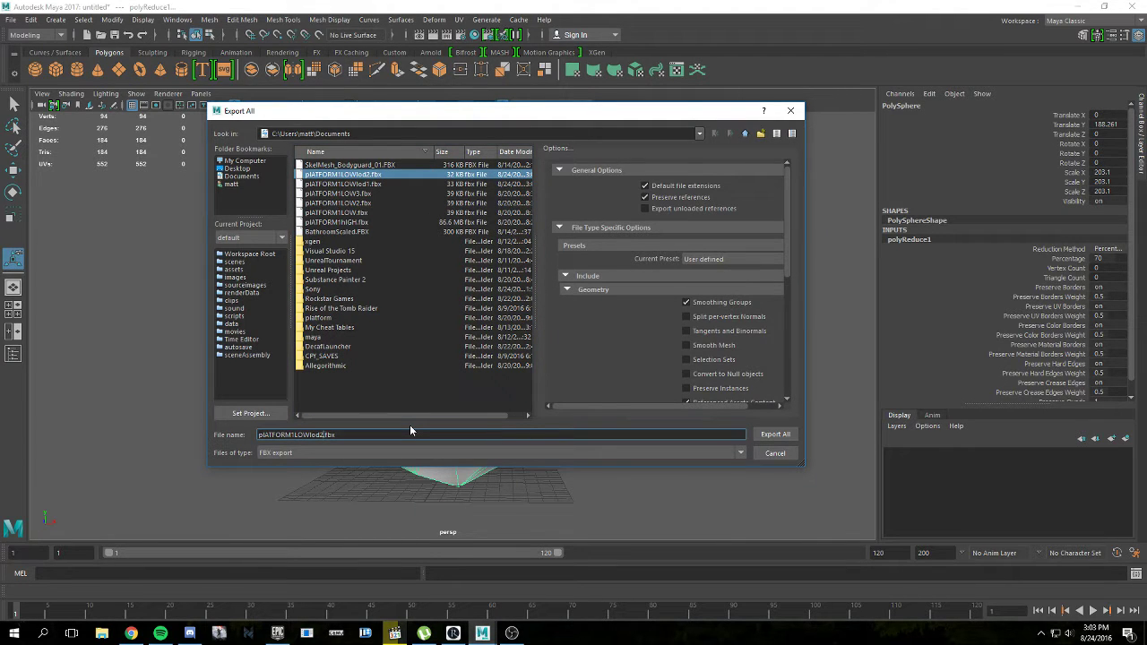
pyautogui.press('BackSpace')
pyautogui.write('3')
pyautogui.press('Return')
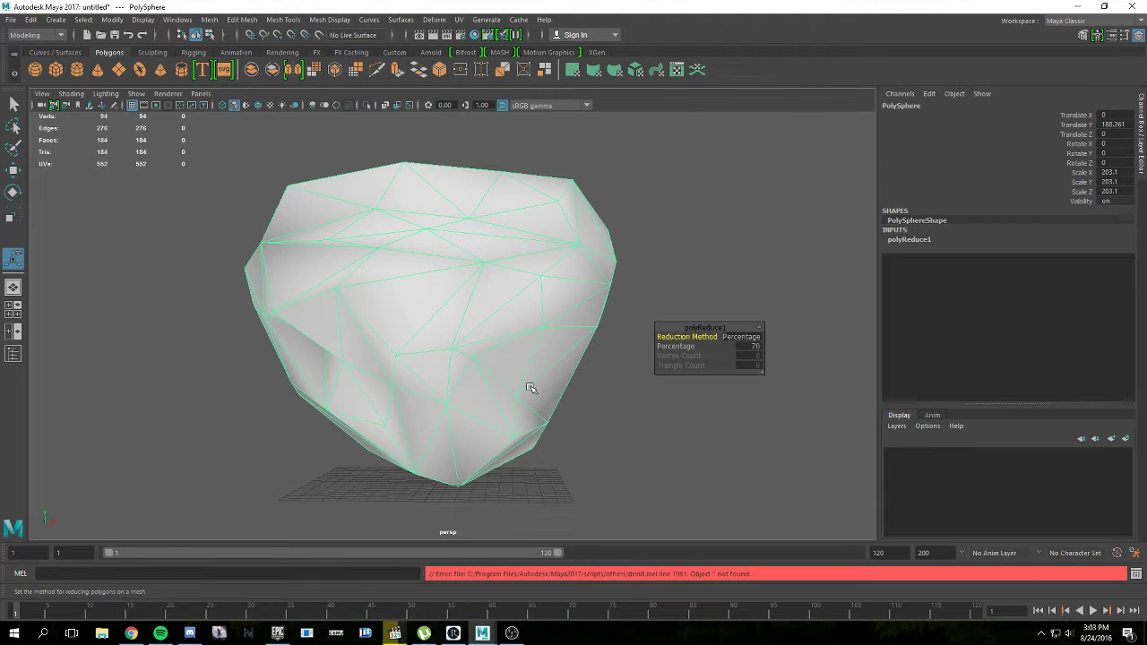
# Step: Try a reduction percentage of 75 on the rock mesh, and raise it to 80
pyautogui.keyDown('alt'); pyautogui.moveTo(529, 389); pyautogui.dragTo(803, 356); pyautogui.keyUp('alt')
pyautogui.click(758, 347)
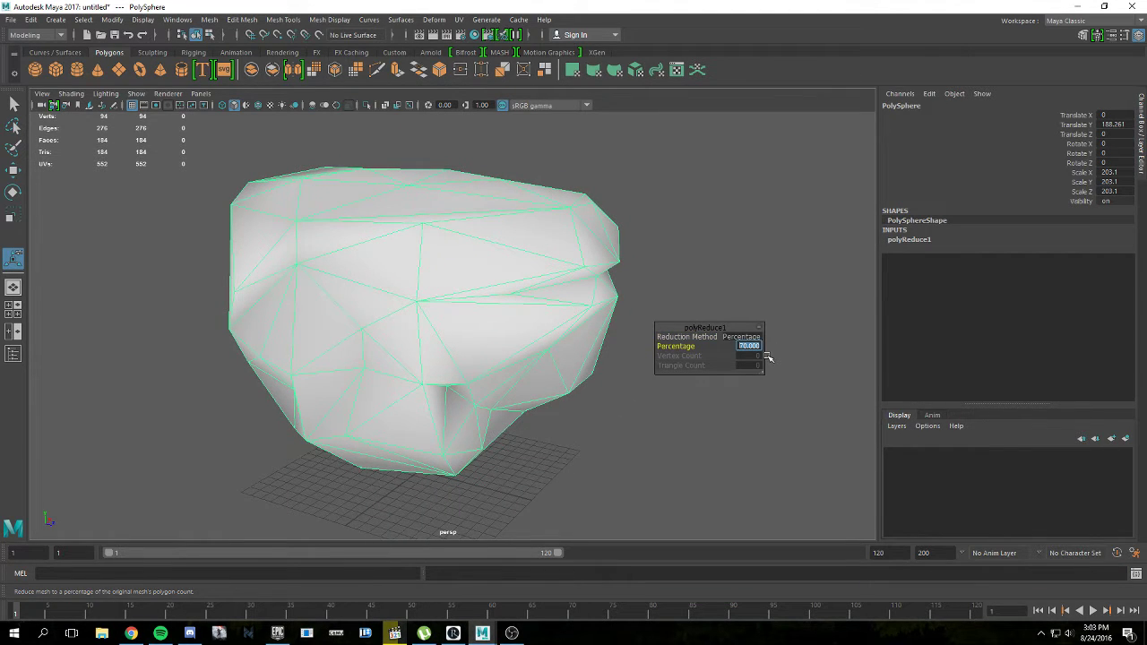
pyautogui.press('Return')
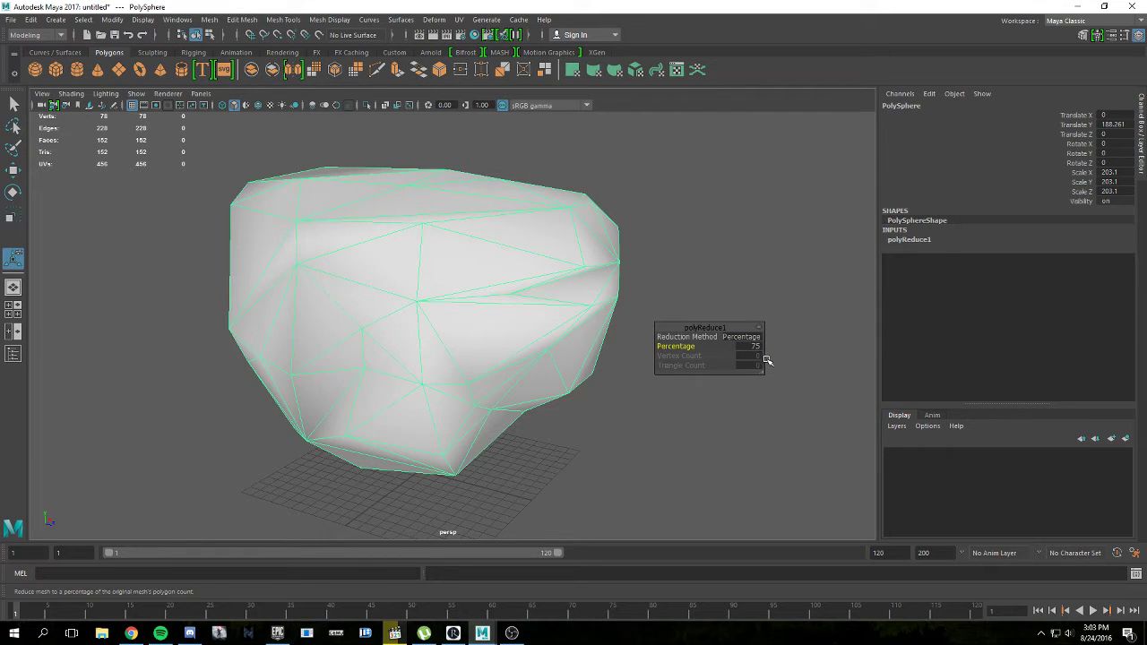
pyautogui.keyDown('alt'); pyautogui.moveTo(714, 421); pyautogui.dragTo(596, 419); pyautogui.keyUp('alt')
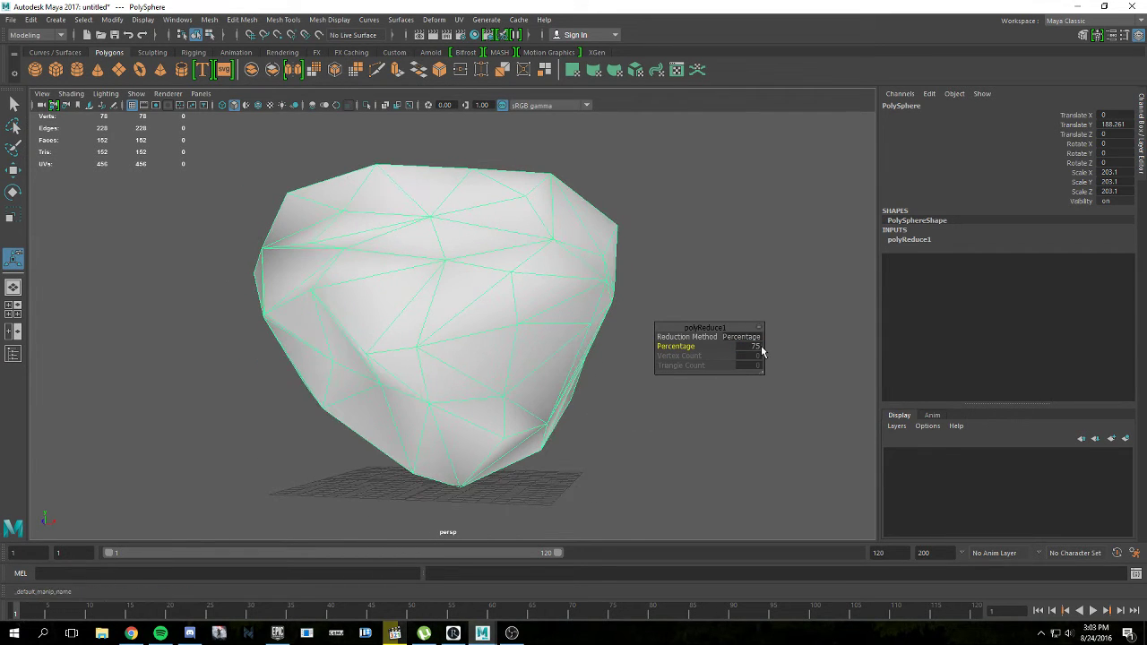
pyautogui.press('Return')
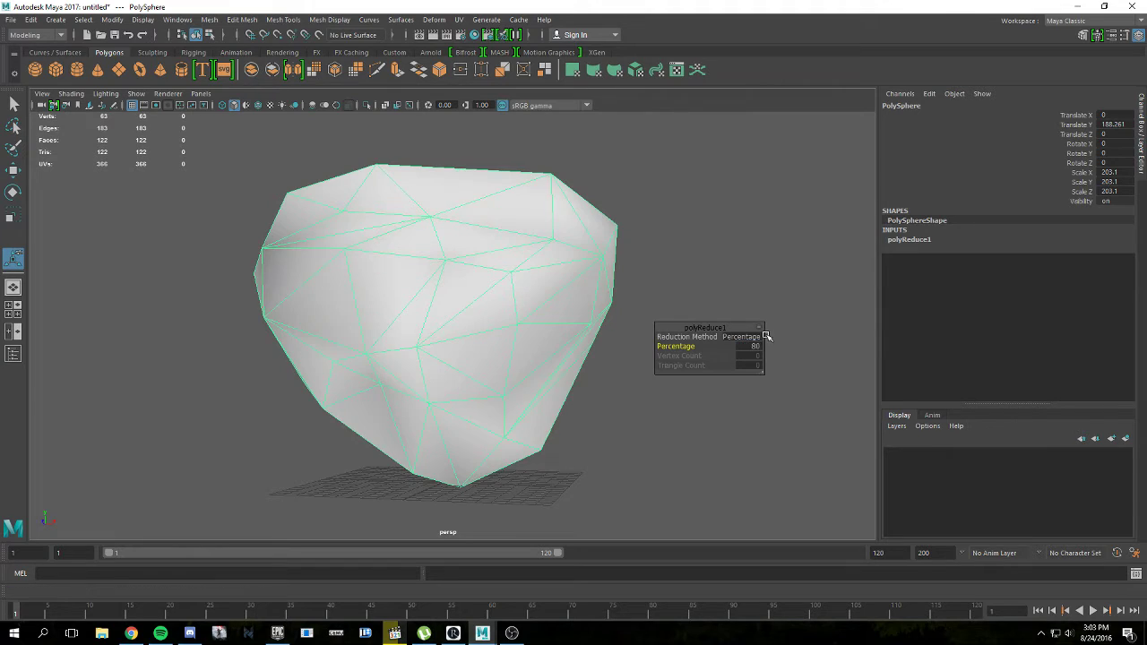
# Step: Export the whole scene as FBX to the Documents folder under the name plATFORM1LOWlod4.fbx
pyautogui.keyDown('alt'); pyautogui.moveTo(735, 305); pyautogui.dragTo(460, 313); pyautogui.keyUp('alt')
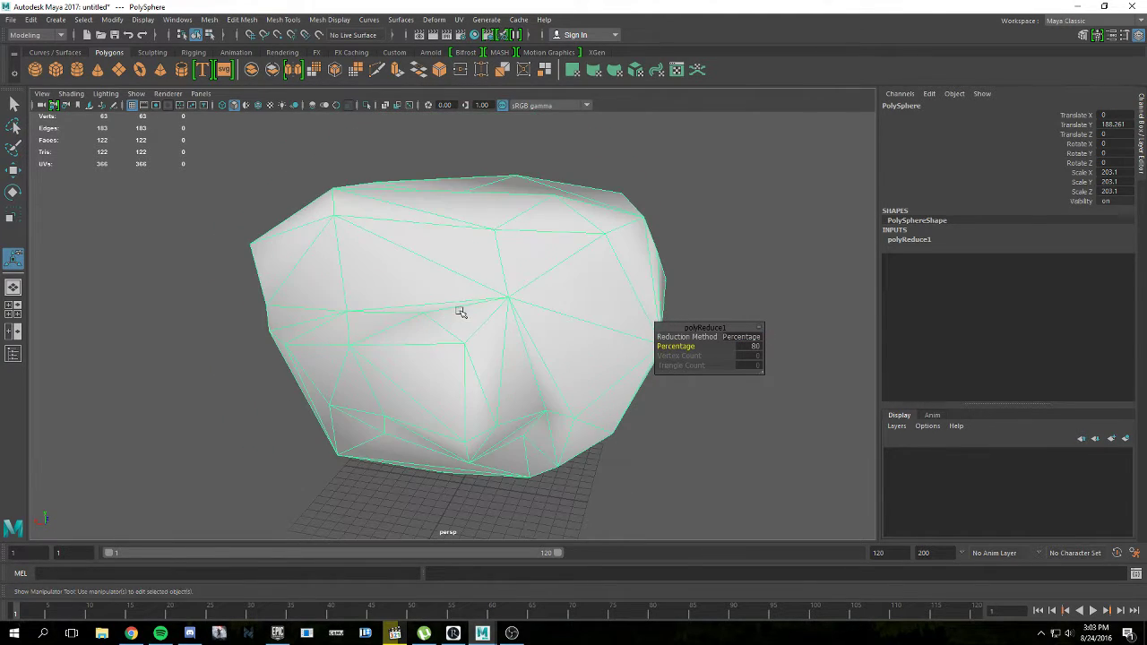
pyautogui.click(10, 18)
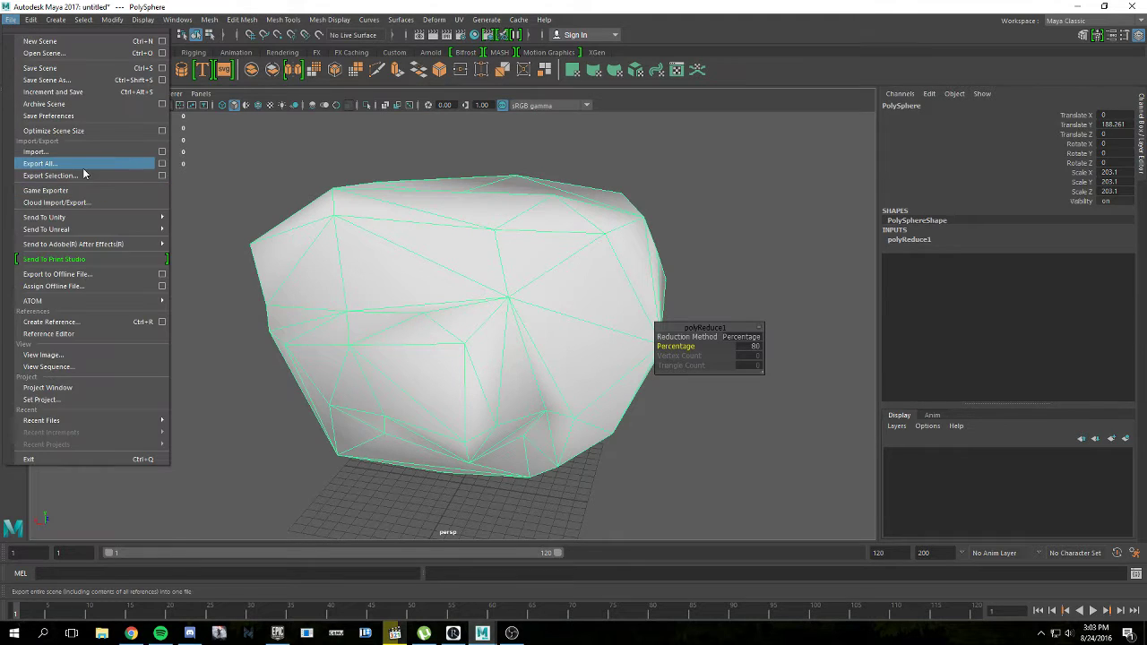
pyautogui.click(88, 165)
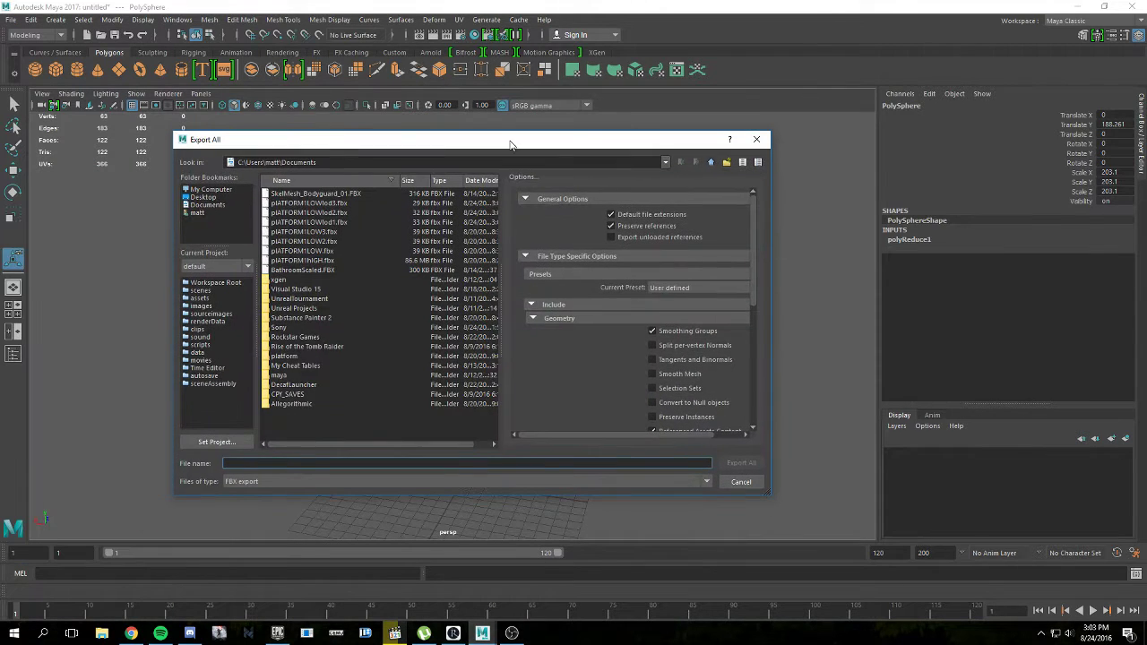
pyautogui.click(329, 203)
pyautogui.click(286, 463)
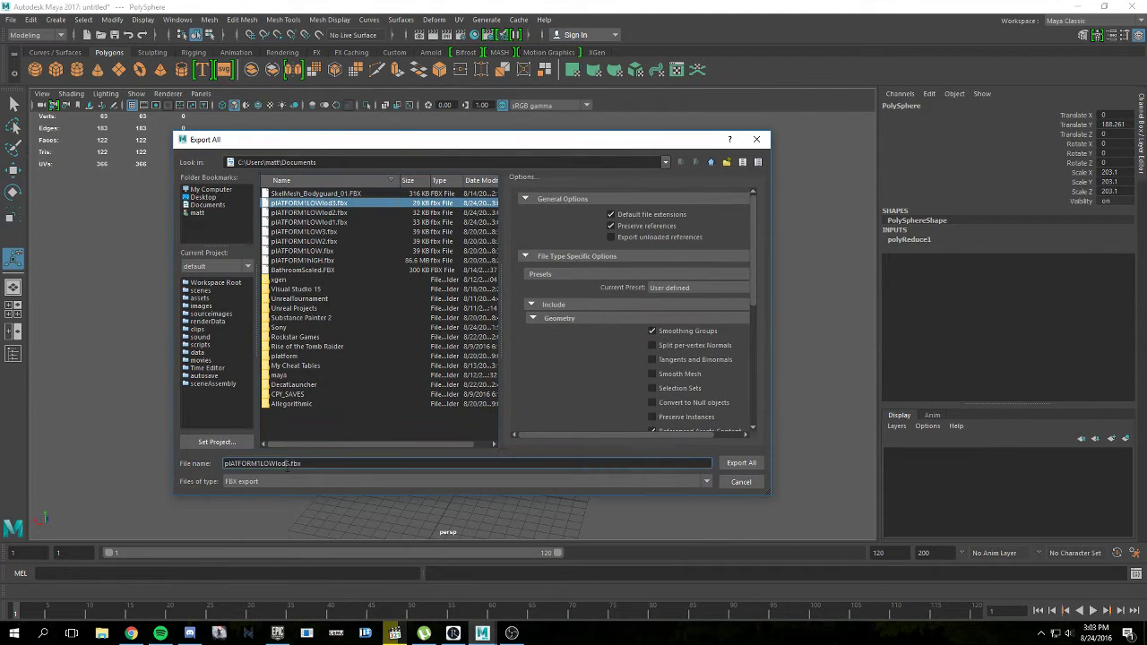
pyautogui.press('BackSpace')
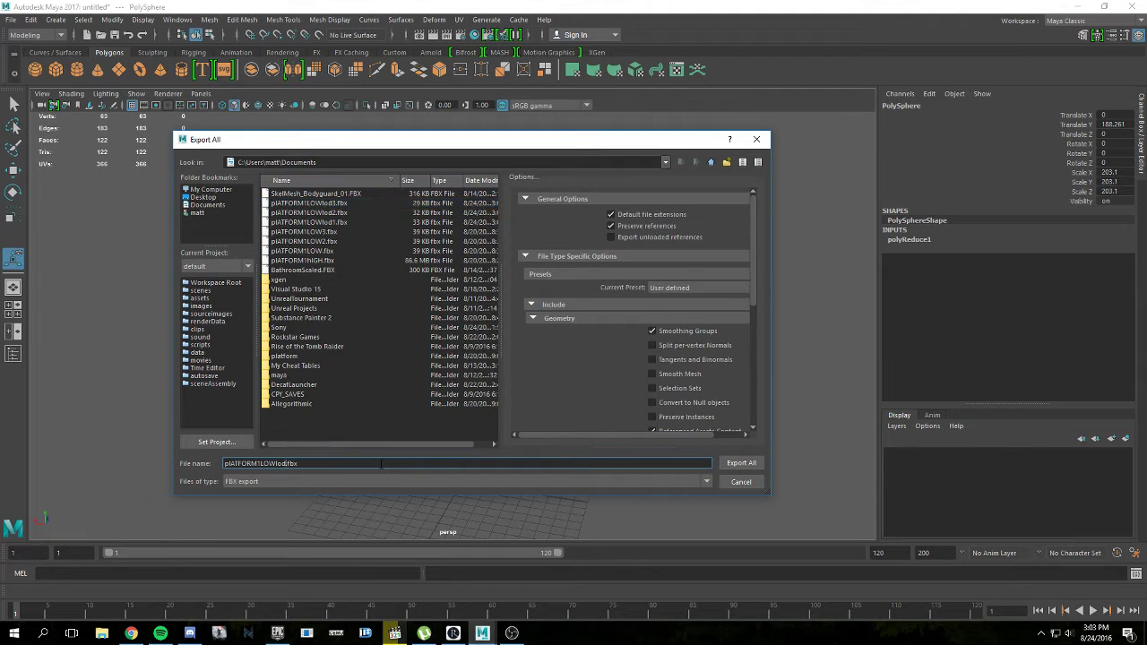
pyautogui.press('Return')
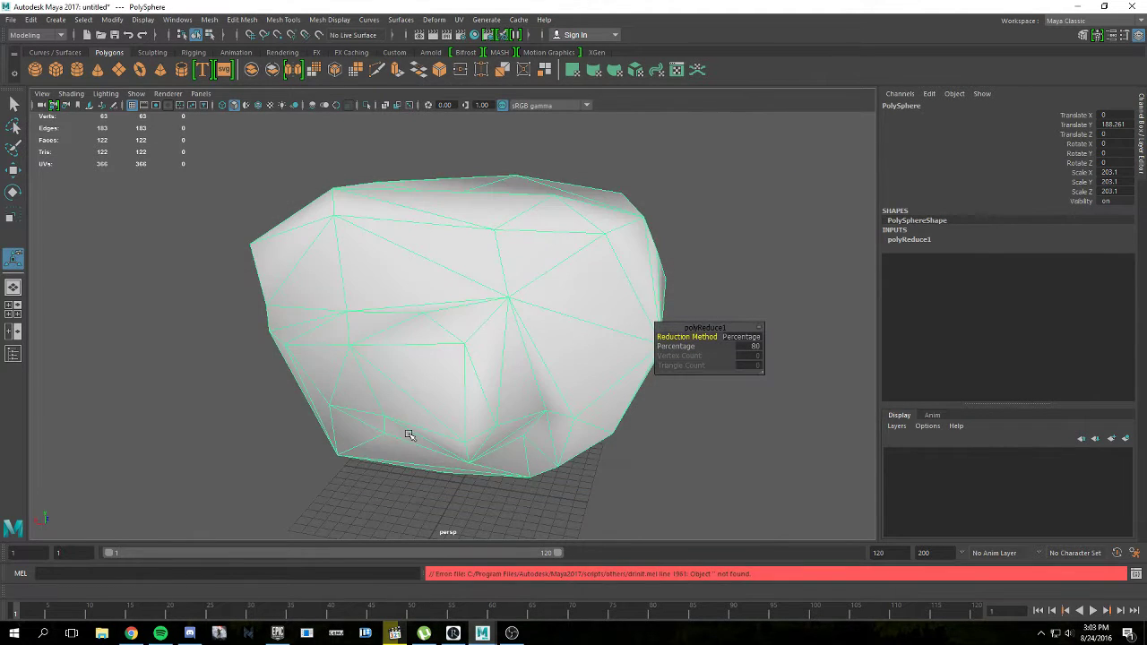
# Step: Examine the reduced rock mesh from several sides to judge how its silhouette holds up
pyautogui.keyDown('alt'); pyautogui.moveTo(403, 430); pyautogui.dragTo(370, 418); pyautogui.keyUp('alt')
pyautogui.keyDown('alt'); pyautogui.moveTo(384, 425); pyautogui.dragTo(434, 403, button='middle'); pyautogui.keyUp('alt')
pyautogui.keyDown('alt'); pyautogui.moveTo(434, 402); pyautogui.dragTo(616, 392); pyautogui.keyUp('alt')
pyautogui.keyDown('alt'); pyautogui.moveTo(417, 359); pyautogui.dragTo(475, 277, button='middle'); pyautogui.keyUp('alt')
pyautogui.keyDown('alt'); pyautogui.moveTo(450, 325); pyautogui.dragTo(440, 274); pyautogui.keyUp('alt')
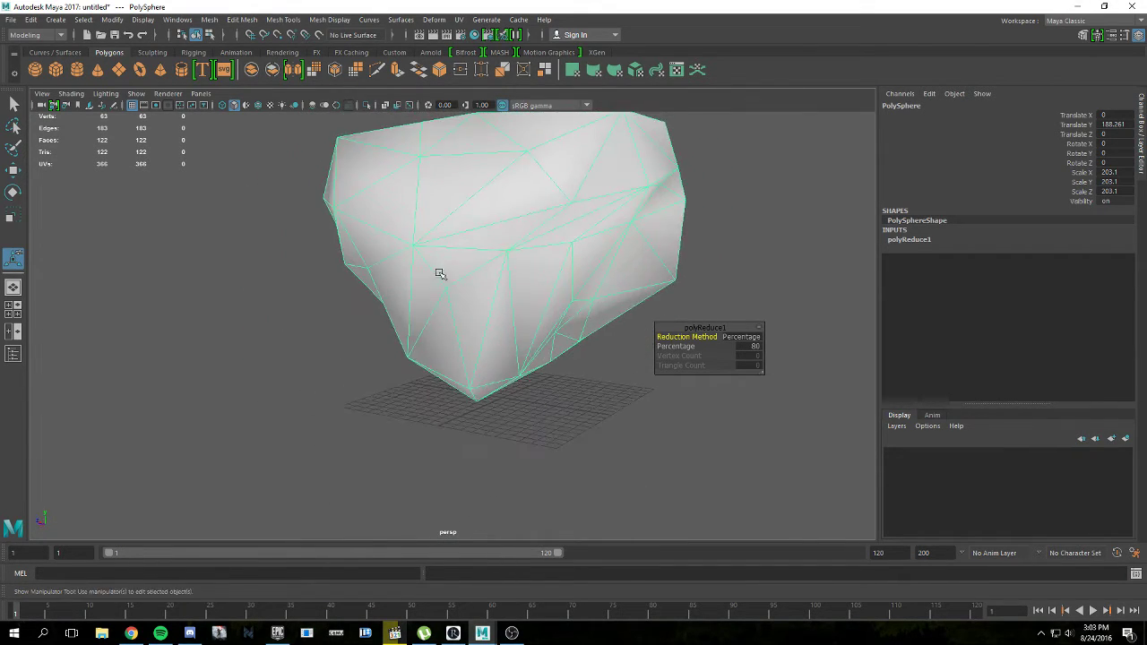
pyautogui.scroll(1, 440, 274)
pyautogui.keyDown('alt'); pyautogui.moveTo(440, 274); pyautogui.dragTo(321, 431, button='middle'); pyautogui.keyUp('alt')
pyautogui.keyDown('alt'); pyautogui.moveTo(321, 432); pyautogui.dragTo(436, 299); pyautogui.keyUp('alt')
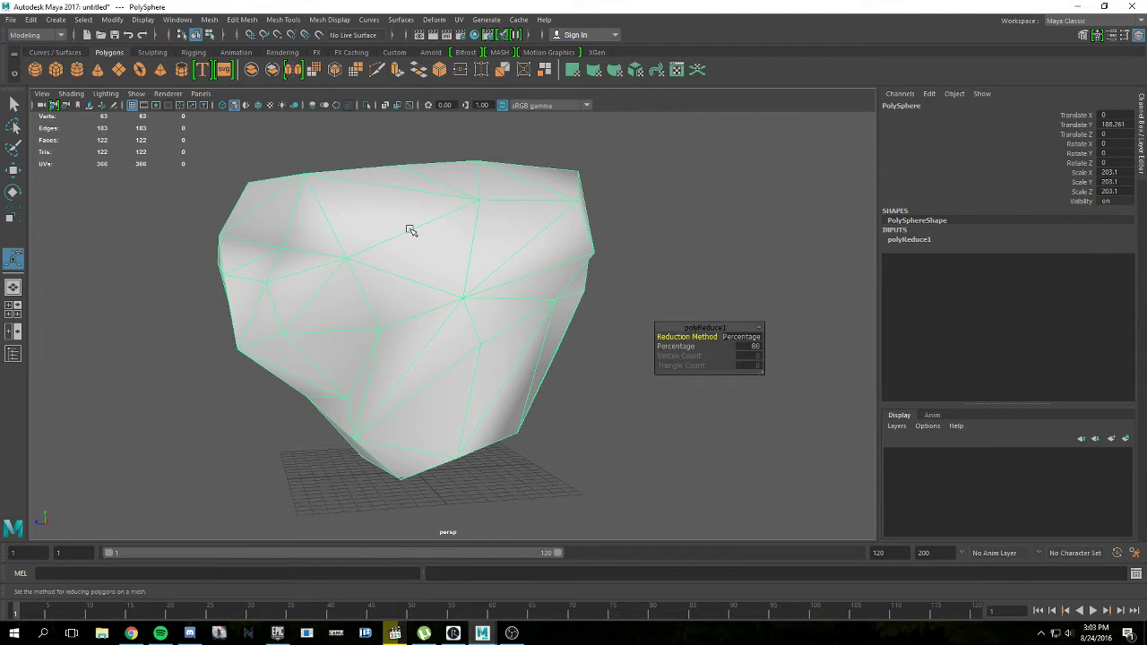
# Step: Start a new scene without saving and import Fir-Tree-02.FBX from the Assets folder on the desktop
pyautogui.click(88, 36)
pyautogui.click(567, 317)
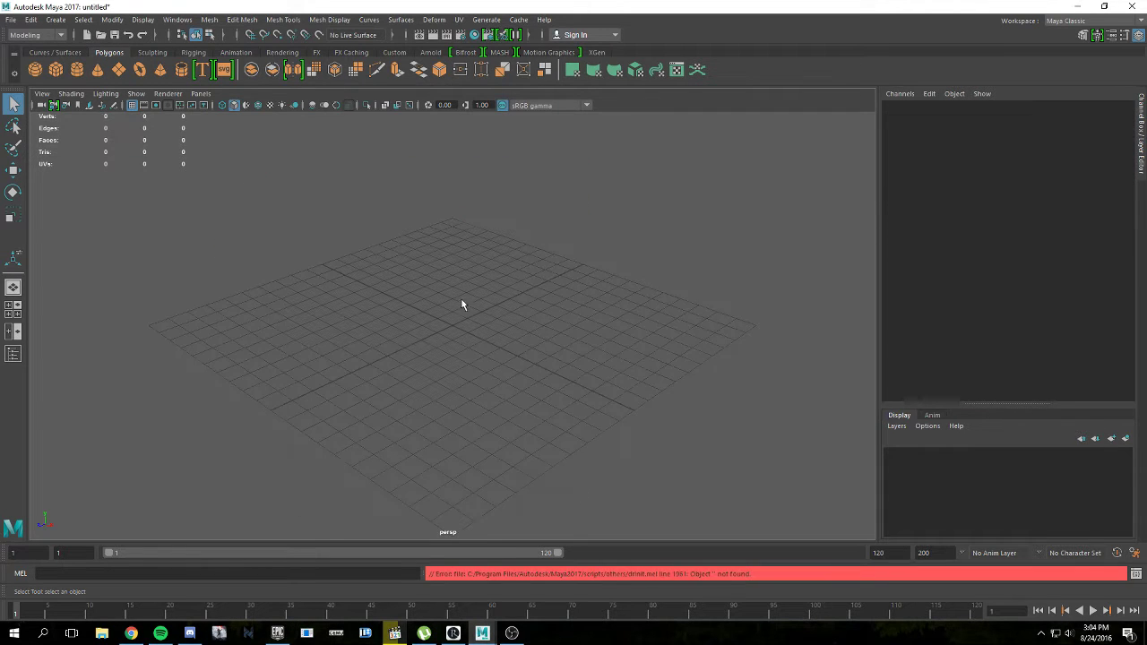
pyautogui.click(11, 19)
pyautogui.click(64, 153)
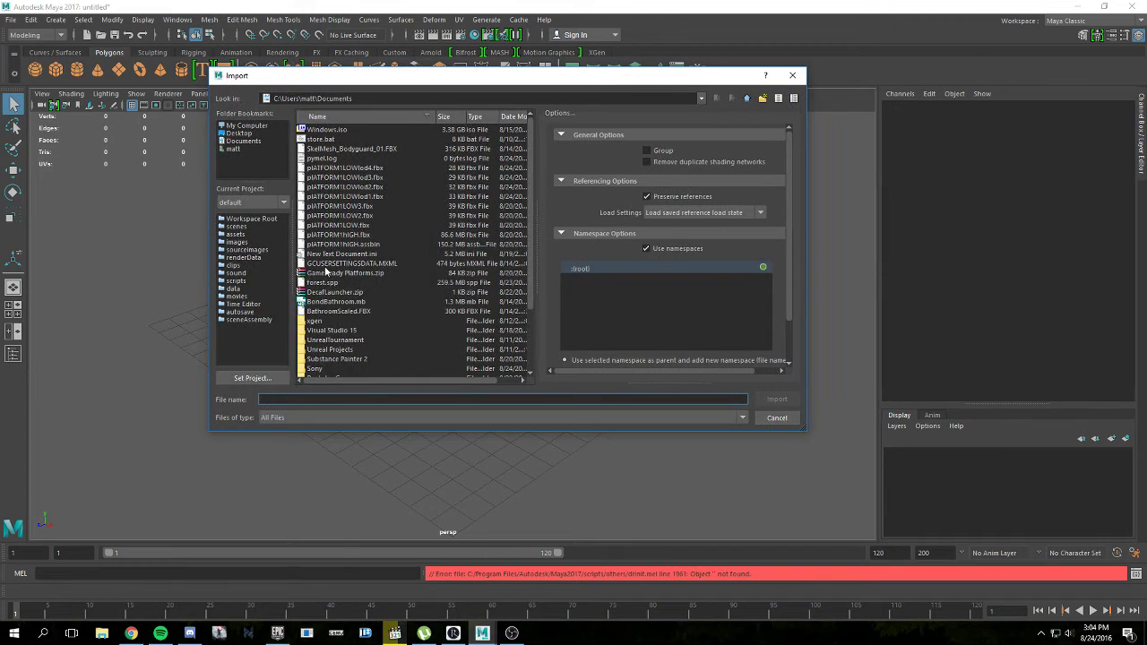
pyautogui.scroll(-3, 376, 273)
pyautogui.click(239, 134)
pyautogui.doubleClick(318, 321)
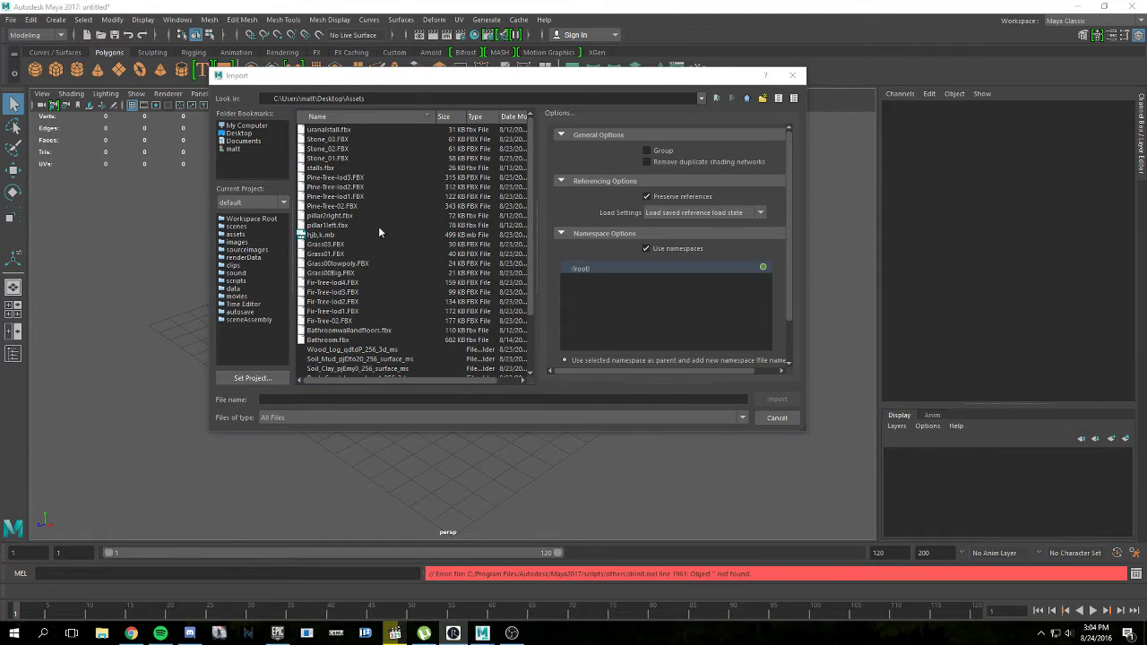
pyautogui.scroll(-2, 374, 224)
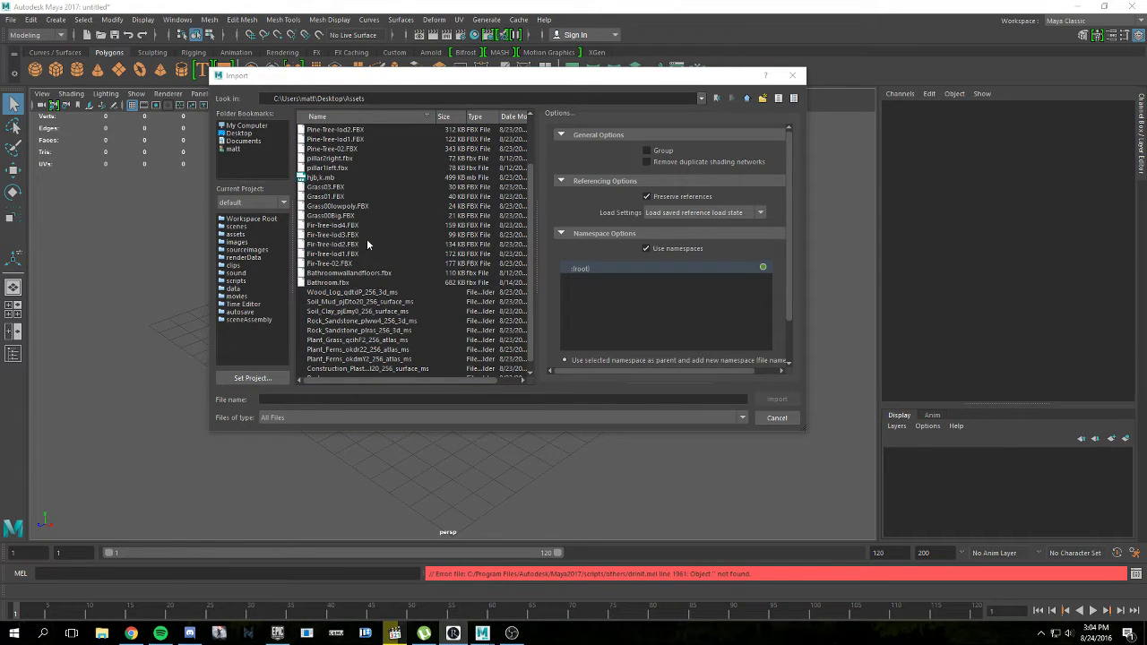
pyautogui.doubleClick(343, 267)
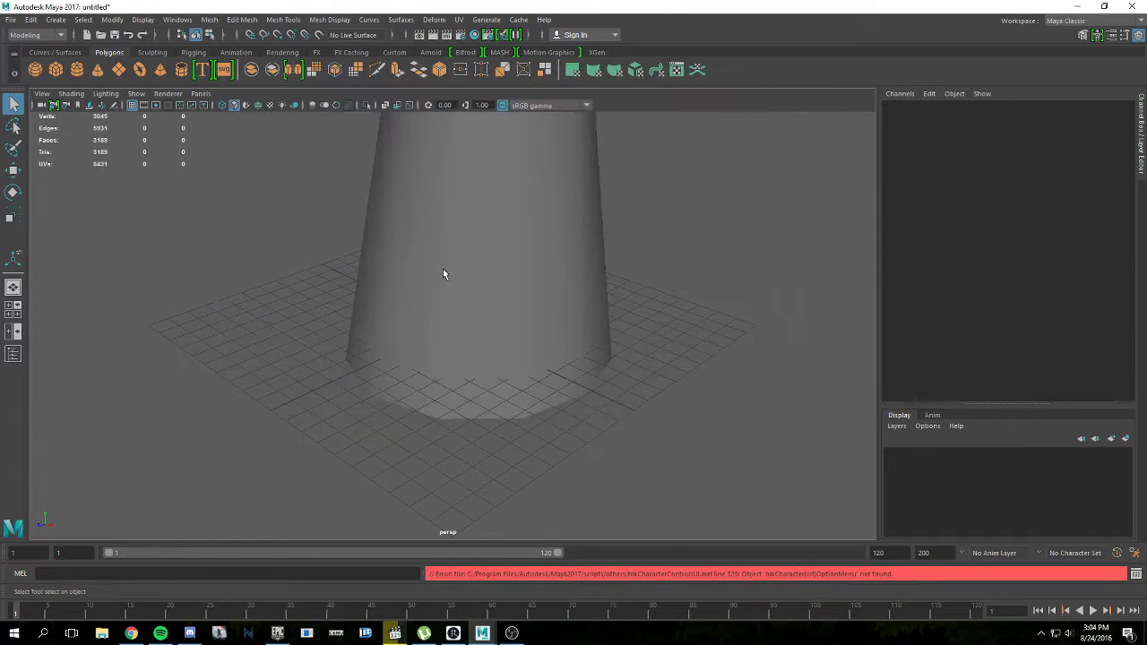
# Step: Select the entire fir tree and separate it into its individual mesh pieces
pyautogui.scroll(-5, 493, 282)
pyautogui.keyDown('alt'); pyautogui.moveTo(493, 283); pyautogui.dragTo(474, 304); pyautogui.keyUp('alt')
pyautogui.scroll(-5, 499, 280)
pyautogui.moveTo(408, 449); pyautogui.dragTo(596, 129)
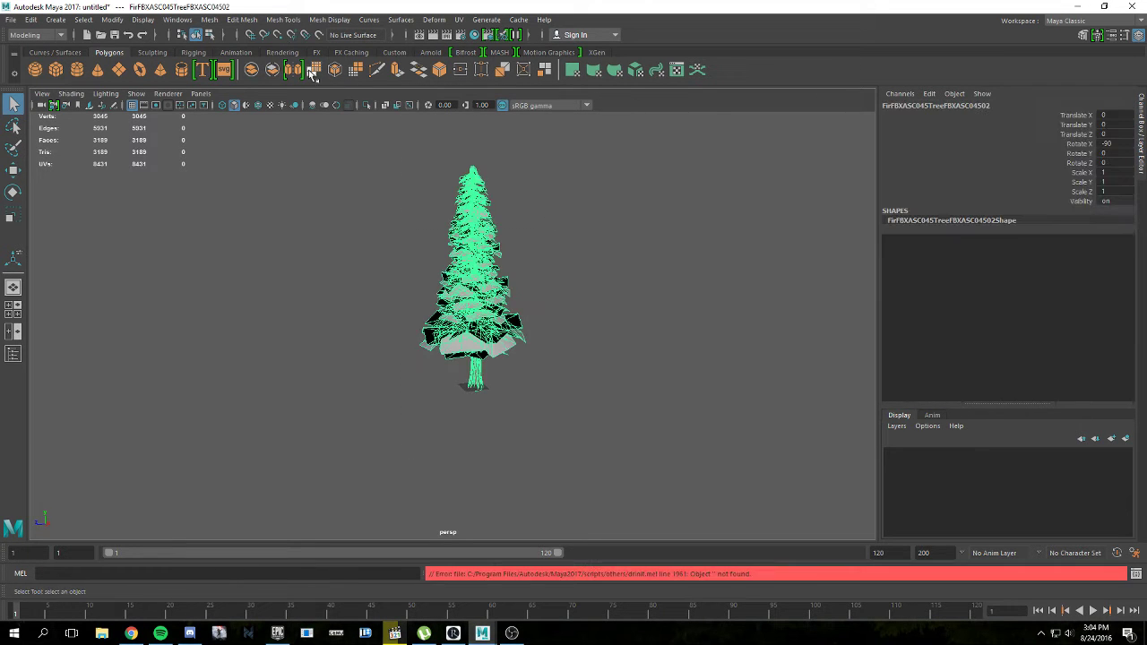
pyautogui.click(240, 20)
pyautogui.moveTo(209, 20)
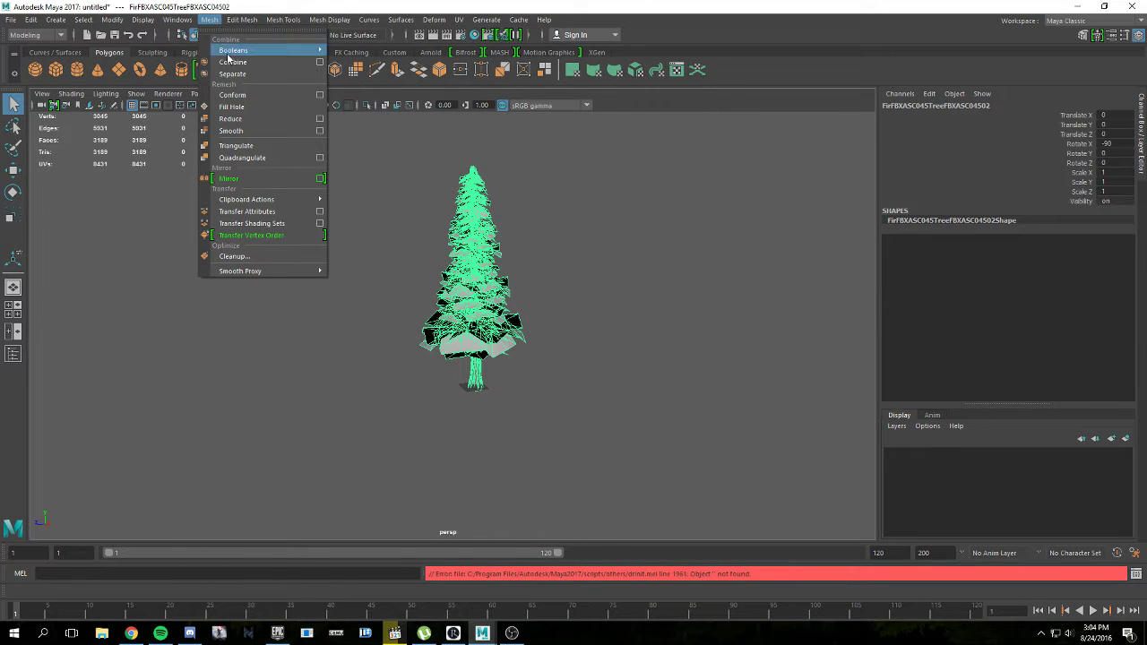
pyautogui.click(260, 74)
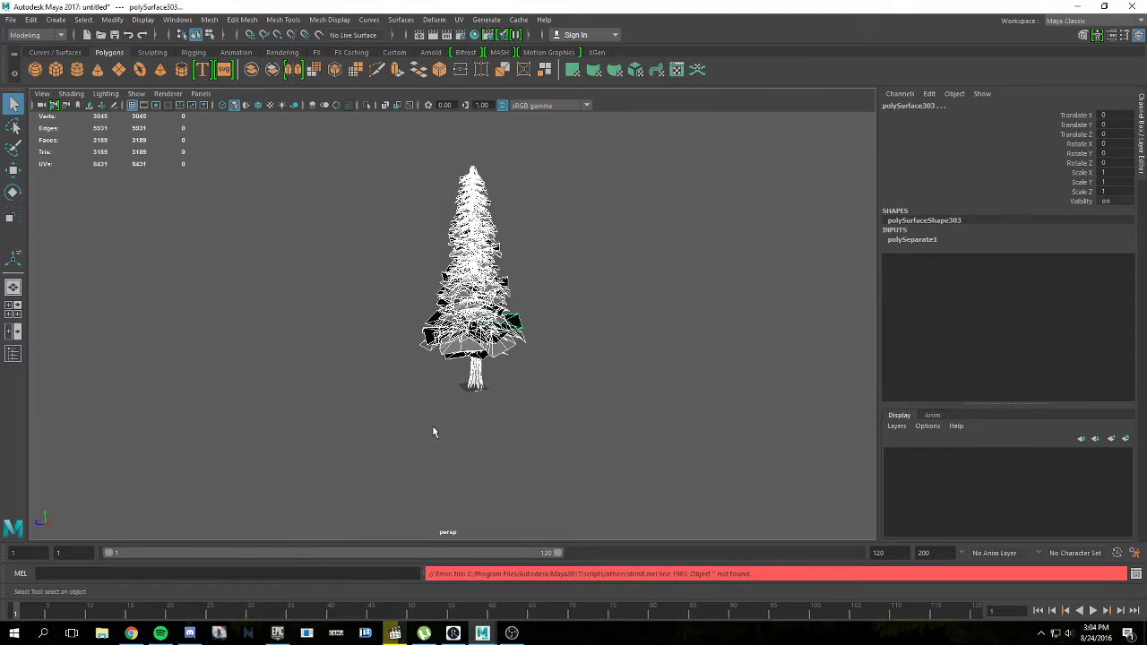
# Step: Apply Reduce to the fir tree's trunk piece with a percentage of 60
pyautogui.keyDown('alt'); pyautogui.moveTo(431, 425); pyautogui.dragTo(325, 396); pyautogui.keyUp('alt')
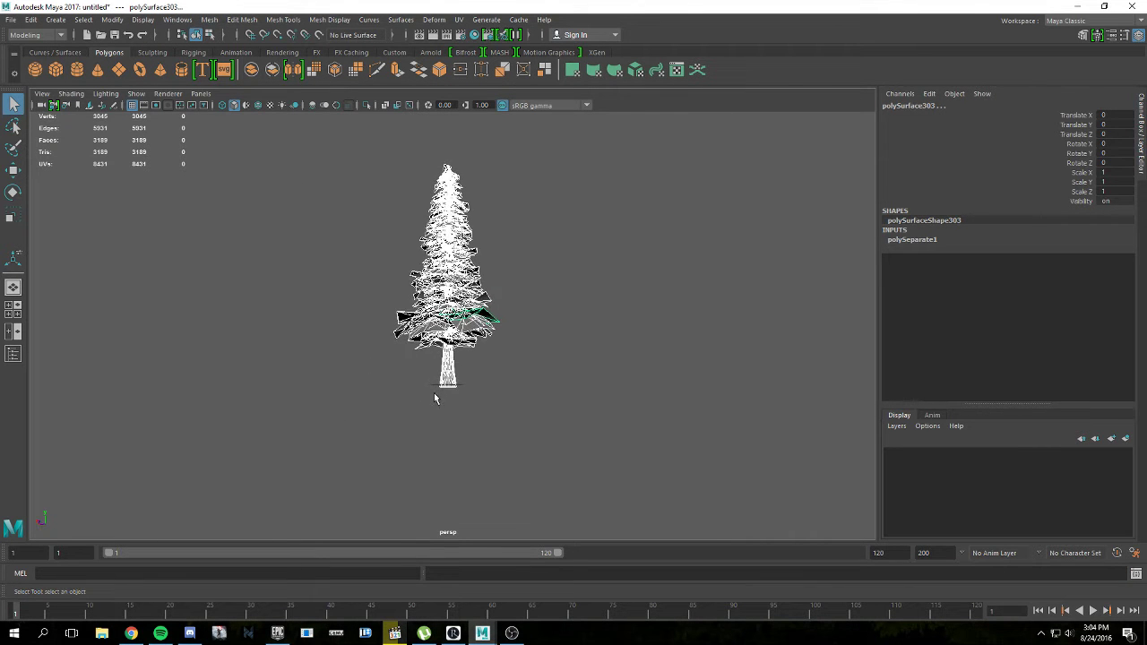
pyautogui.click(449, 372)
pyautogui.keyDown('alt'); pyautogui.moveTo(471, 392); pyautogui.dragTo(577, 420, button='right'); pyautogui.keyUp('alt')
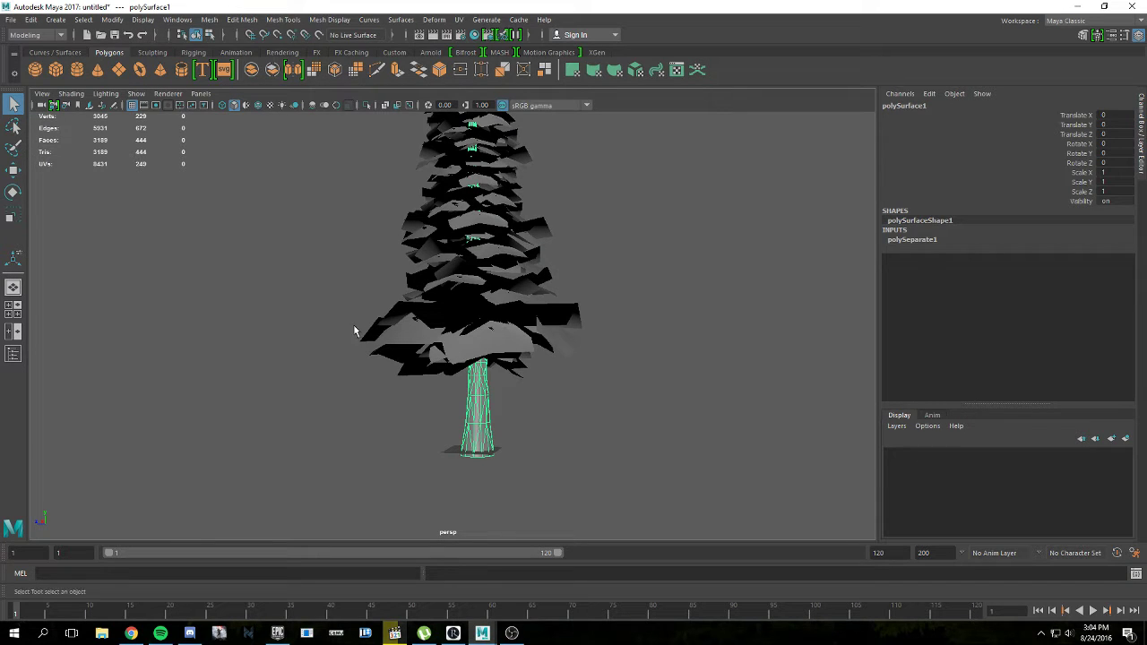
pyautogui.click(209, 19)
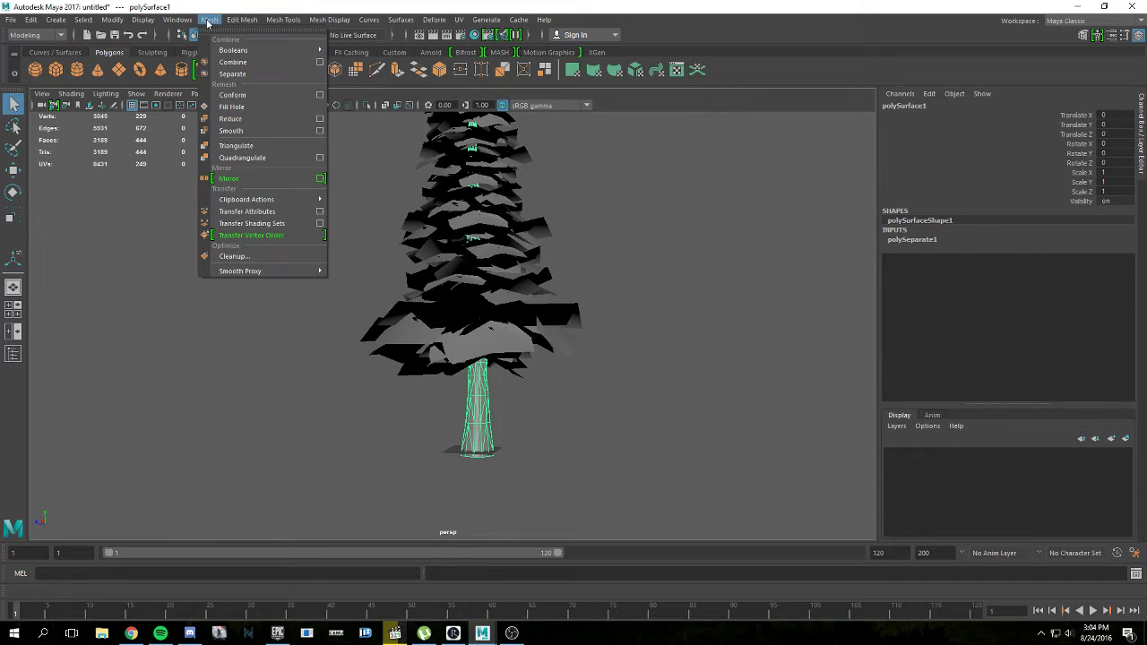
pyautogui.click(269, 107)
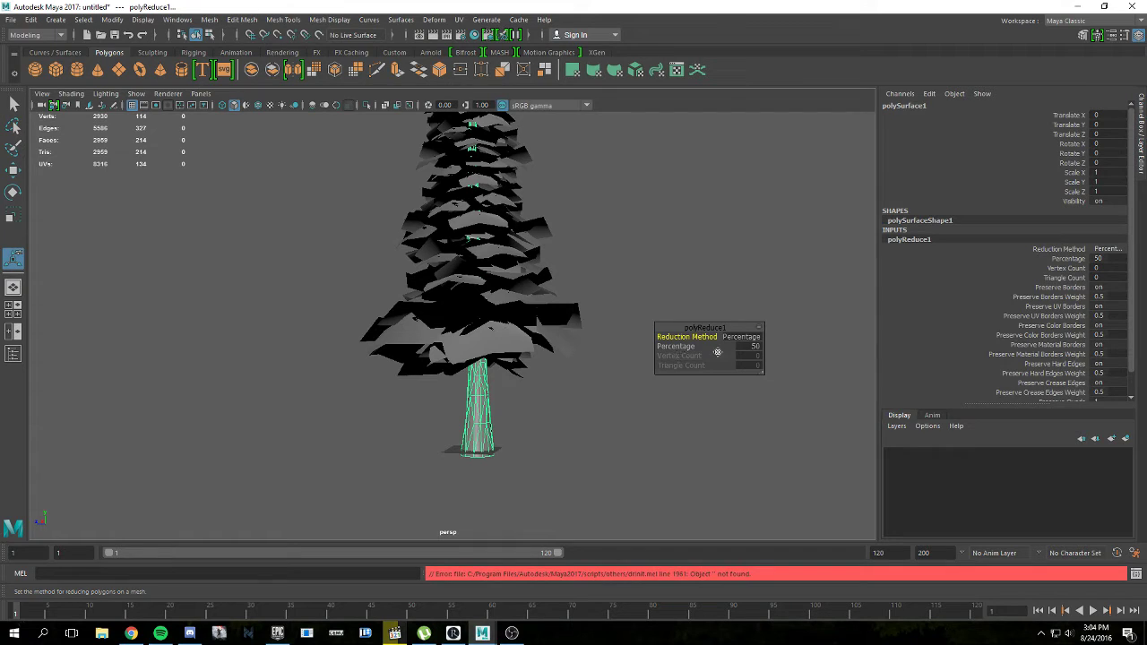
pyautogui.click(750, 349)
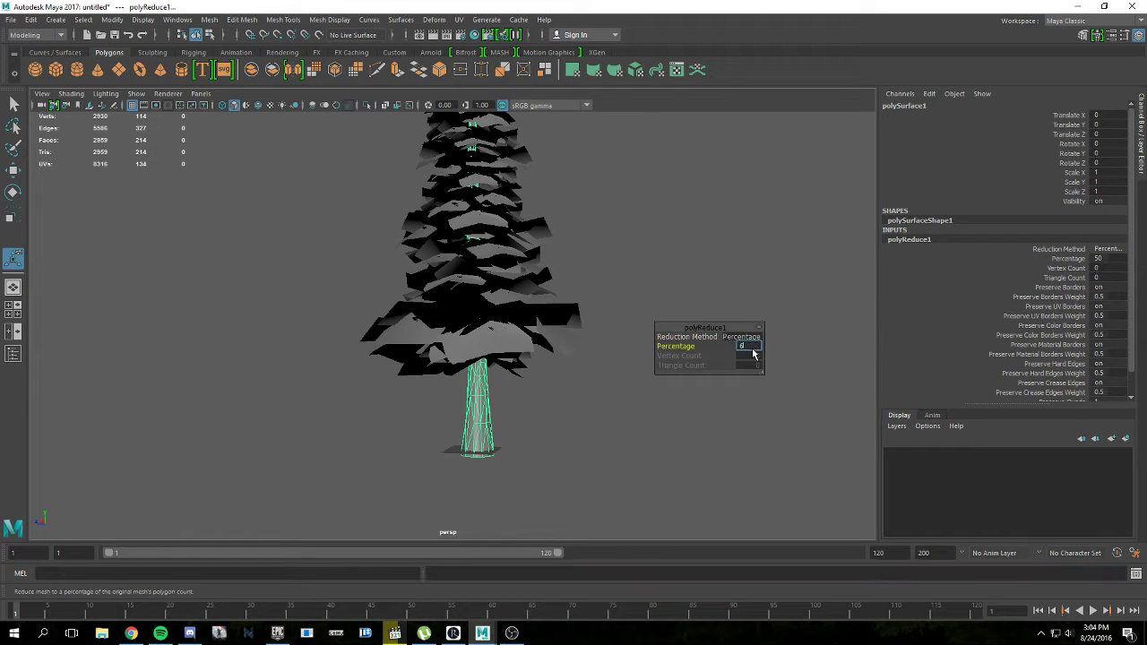
pyautogui.write('60')
pyautogui.press('Return')
pyautogui.keyDown('alt'); pyautogui.moveTo(698, 448); pyautogui.dragTo(642, 450); pyautogui.keyUp('alt')
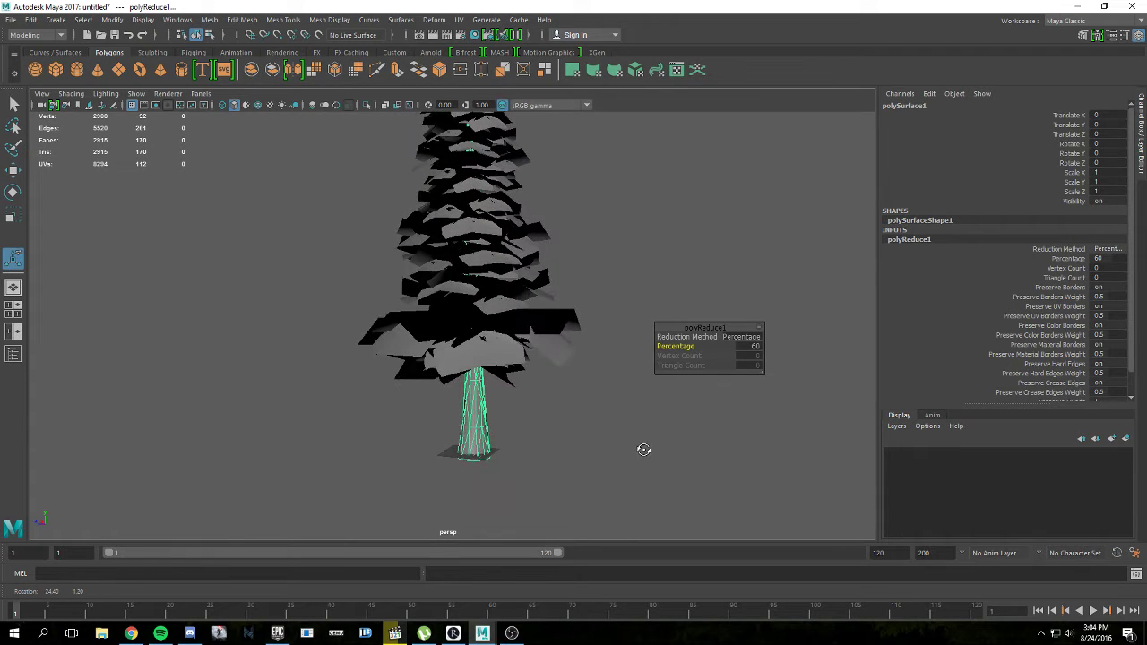
# Step: Try a reduction percentage of 71.3 on the trunk, and set it to 80
pyautogui.moveTo(678, 352); pyautogui.dragTo(746, 352)
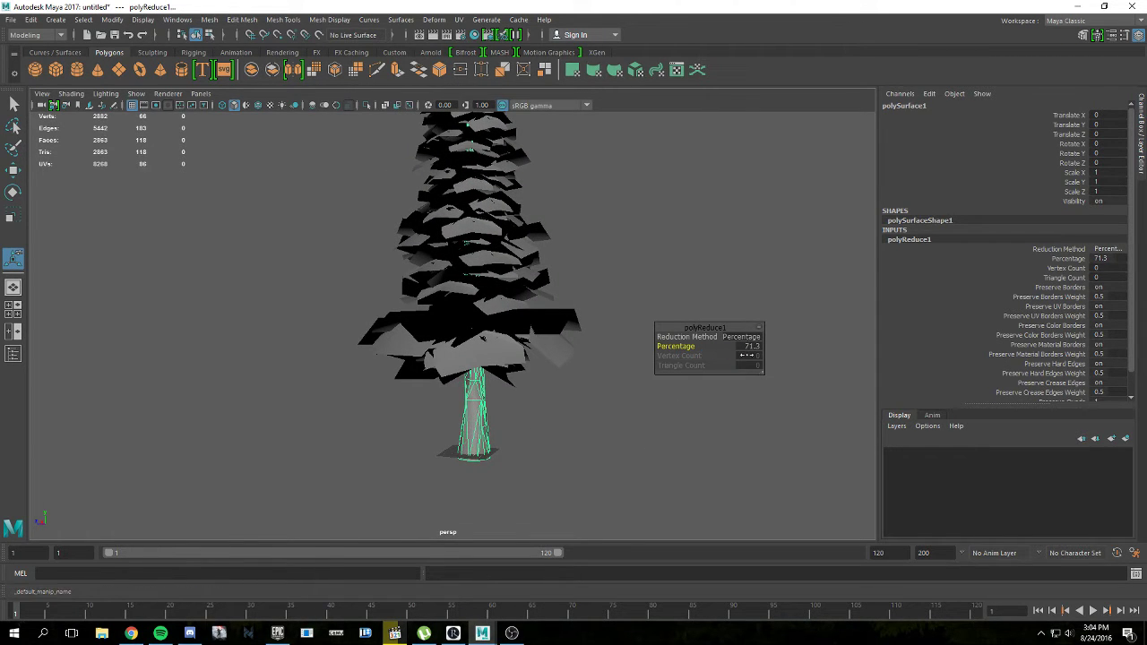
pyautogui.keyDown('alt'); pyautogui.moveTo(619, 445); pyautogui.dragTo(711, 445); pyautogui.keyUp('alt')
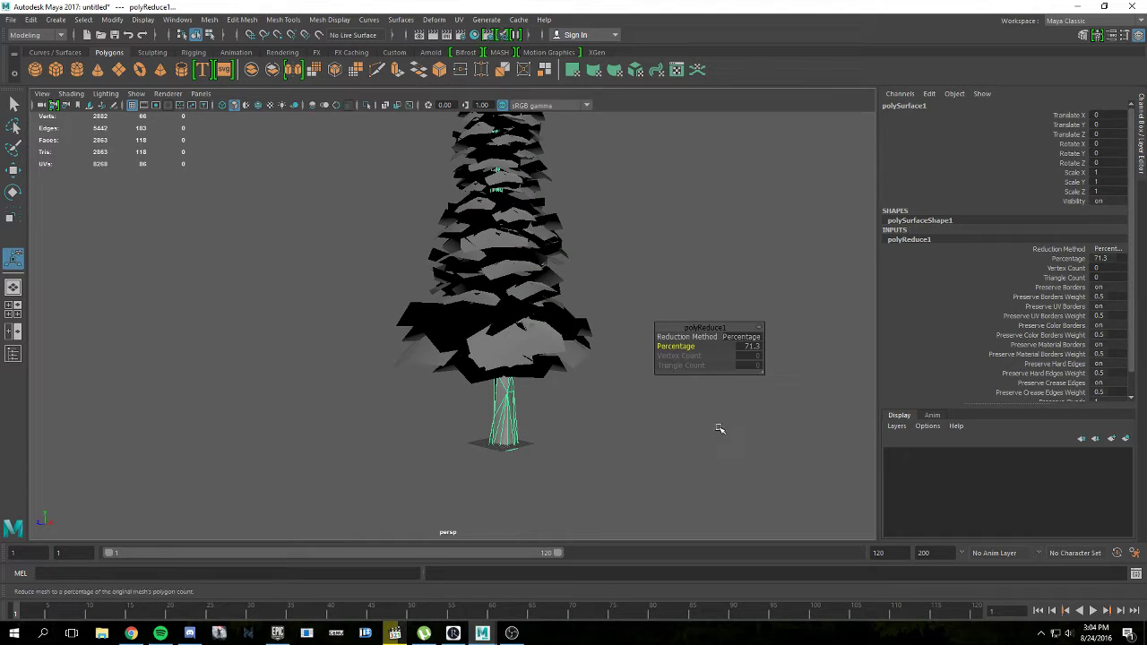
pyautogui.click(752, 346)
pyautogui.write('80')
pyautogui.press('Return')
pyautogui.moveTo(695, 380)
pyautogui.keyDown('alt'); pyautogui.mouseDown()
pyautogui.moveTo(671, 402)
pyautogui.moveTo(794, 381)
pyautogui.moveTo(798, 310)
pyautogui.moveTo(786, 353)
pyautogui.moveTo(692, 369)
pyautogui.mouseUp(); pyautogui.keyUp('alt')
pyautogui.keyDown('alt'); pyautogui.moveTo(595, 395); pyautogui.dragTo(533, 390); pyautogui.keyUp('alt')
# Step: Examine the separated trunk and individual branch pieces at different heights of the tree by selecting them one at a time
pyautogui.click(528, 400)
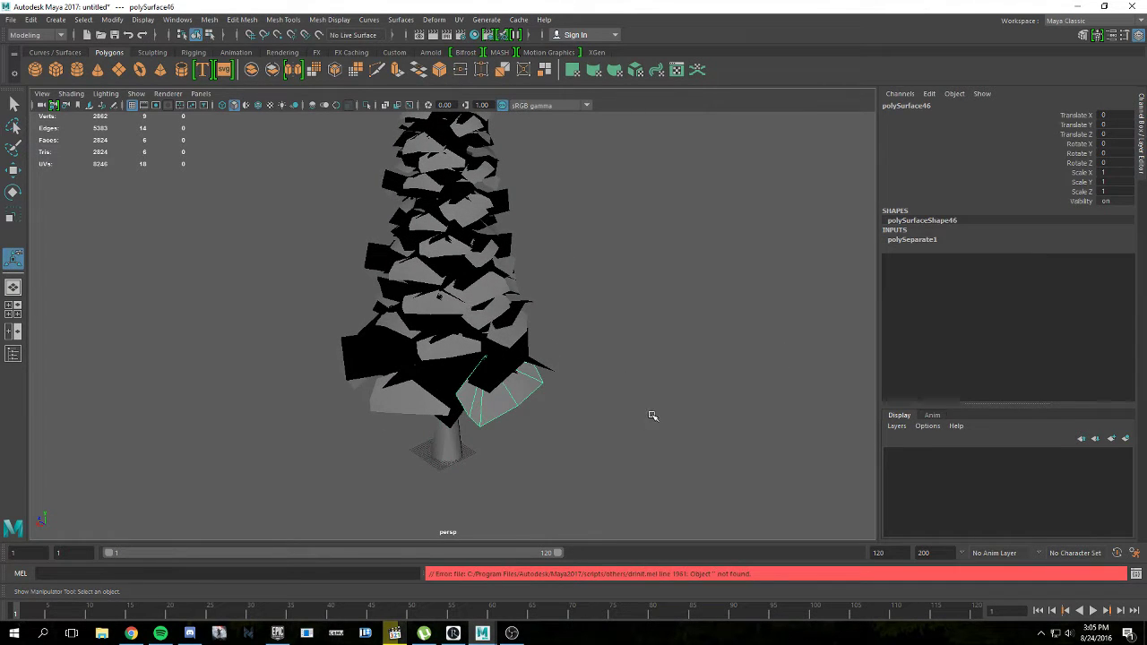
pyautogui.keyDown('alt'); pyautogui.moveTo(652, 416); pyautogui.dragTo(591, 407); pyautogui.keyUp('alt')
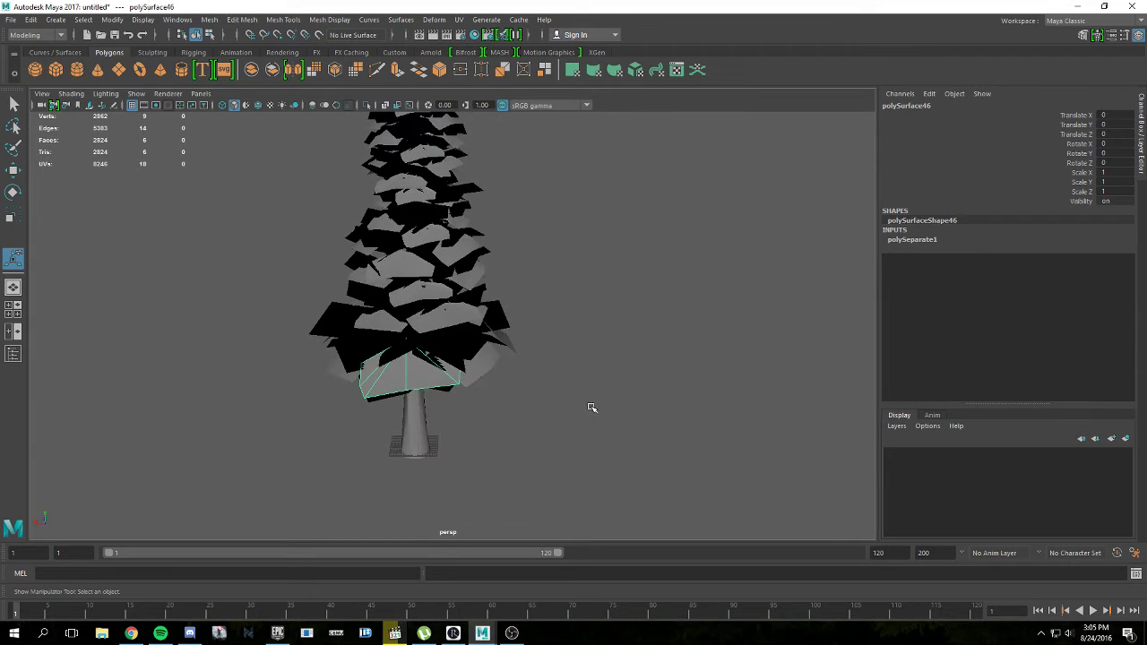
pyautogui.click(445, 309)
pyautogui.keyDown('alt'); pyautogui.moveTo(610, 355); pyautogui.dragTo(783, 358); pyautogui.keyUp('alt')
pyautogui.keyDown('alt'); pyautogui.moveTo(782, 359); pyautogui.dragTo(642, 366, button='right'); pyautogui.keyUp('alt')
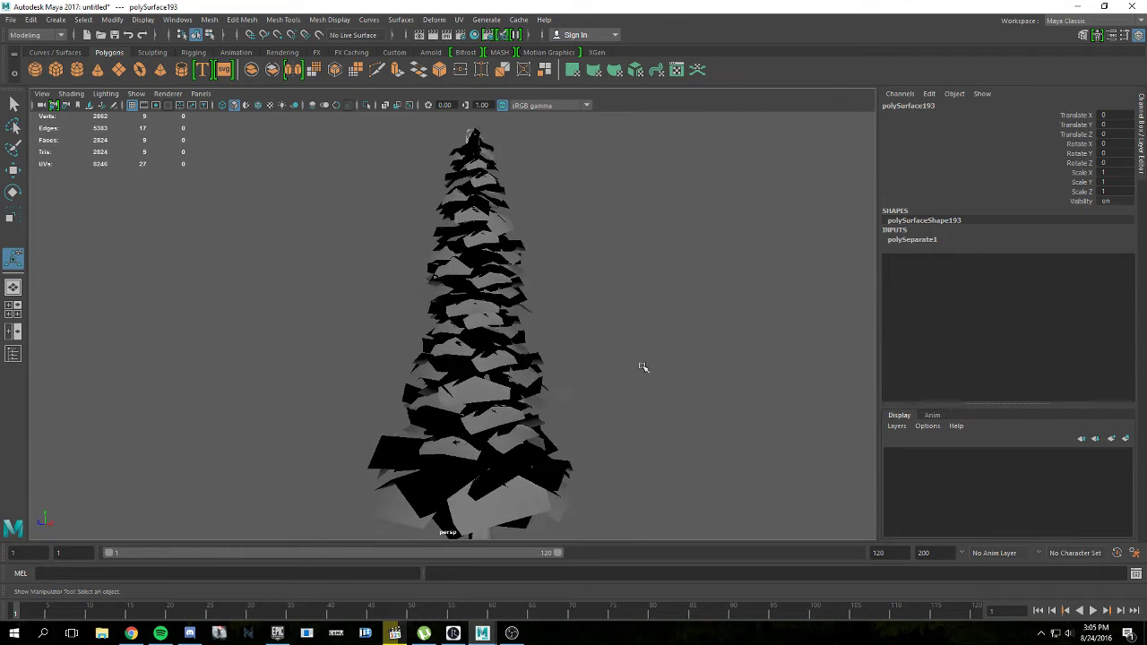
pyautogui.keyDown('alt'); pyautogui.moveTo(642, 366); pyautogui.dragTo(609, 314); pyautogui.keyUp('alt')
pyautogui.click(165, 257)
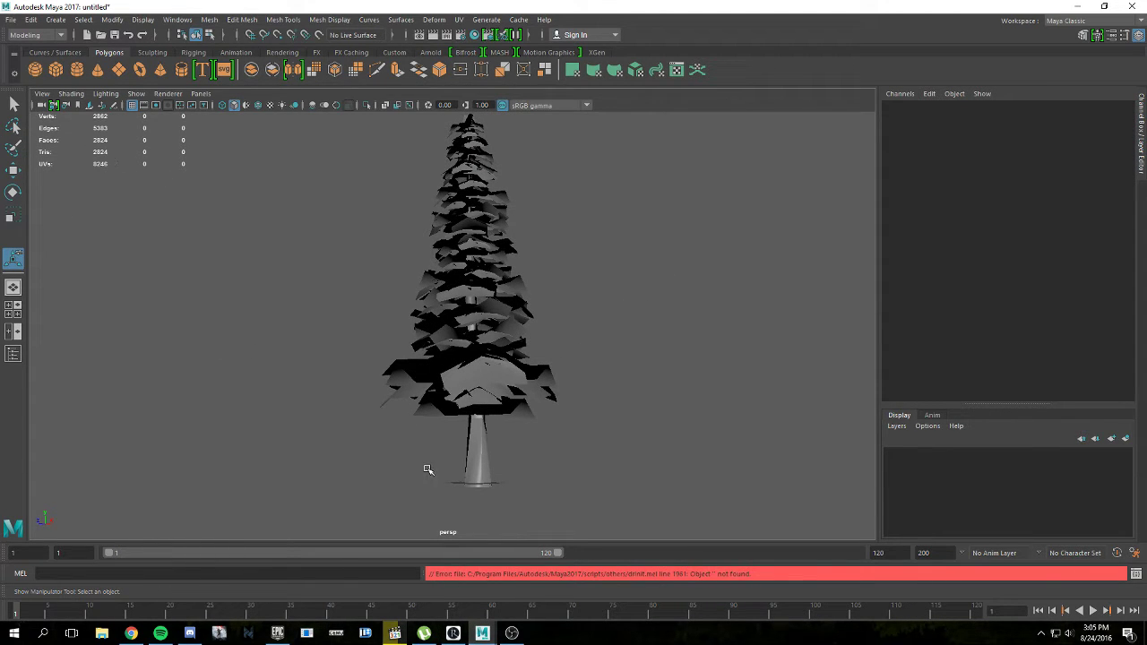
pyautogui.click(478, 464)
pyautogui.click(486, 386)
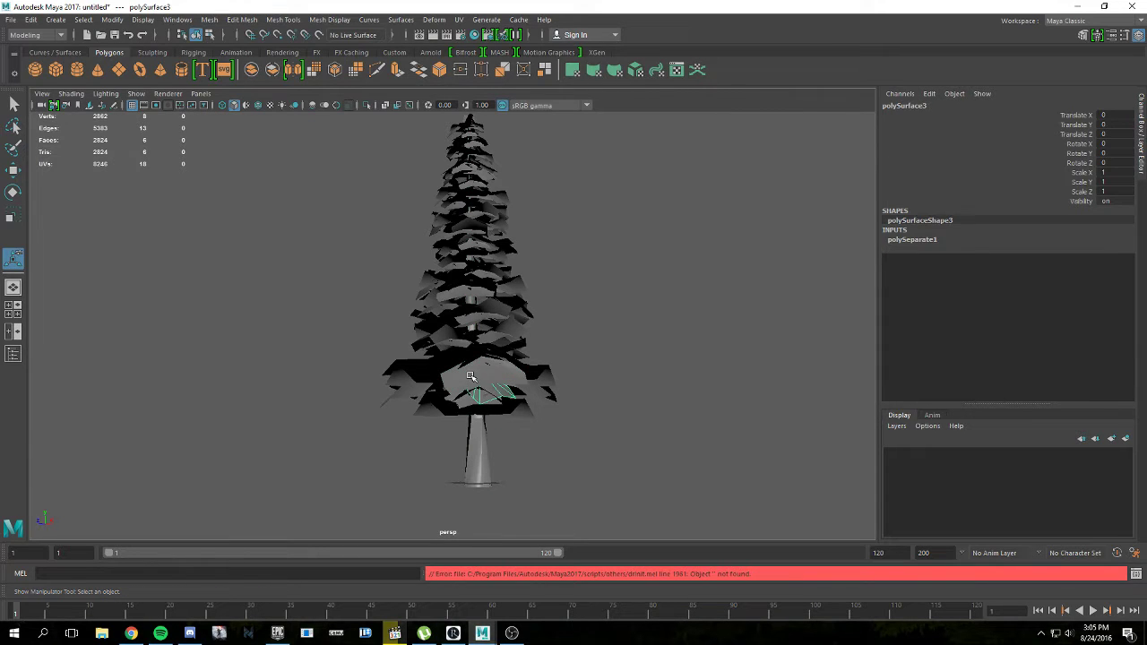
pyautogui.click(484, 320)
pyautogui.click(465, 287)
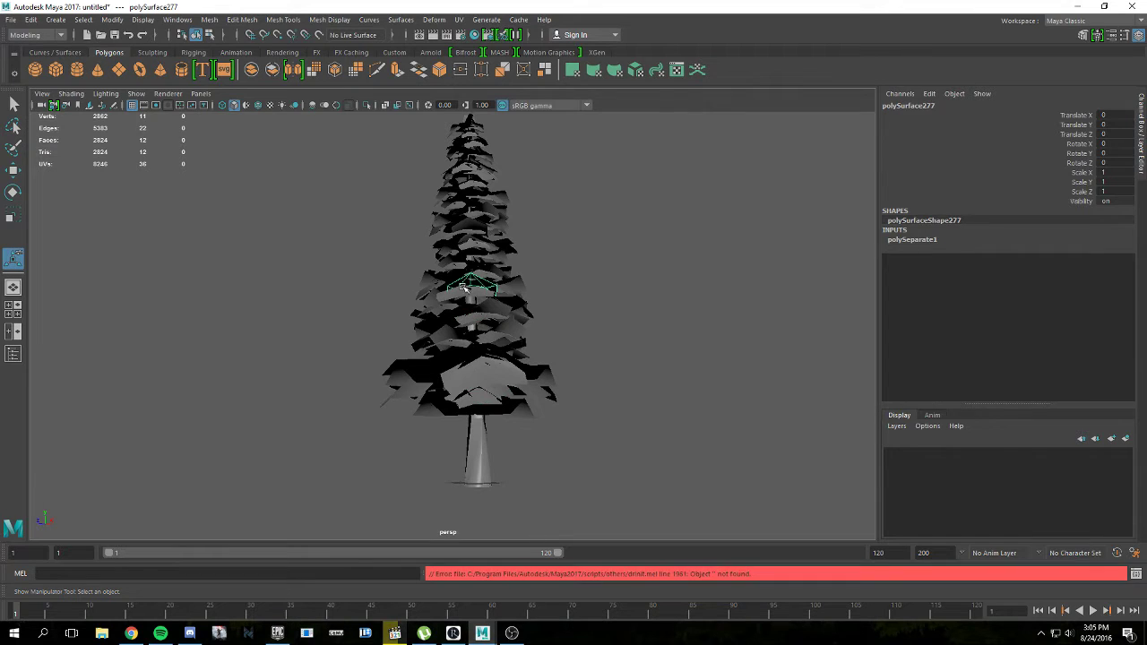
pyautogui.click(472, 154)
# Step: Select groups of the fir tree's outer branches on opposite sides of the trunk from beneath, leaving out the trunk
pyautogui.keyDown('alt'); pyautogui.moveTo(572, 282); pyautogui.dragTo(633, 210); pyautogui.keyUp('alt')
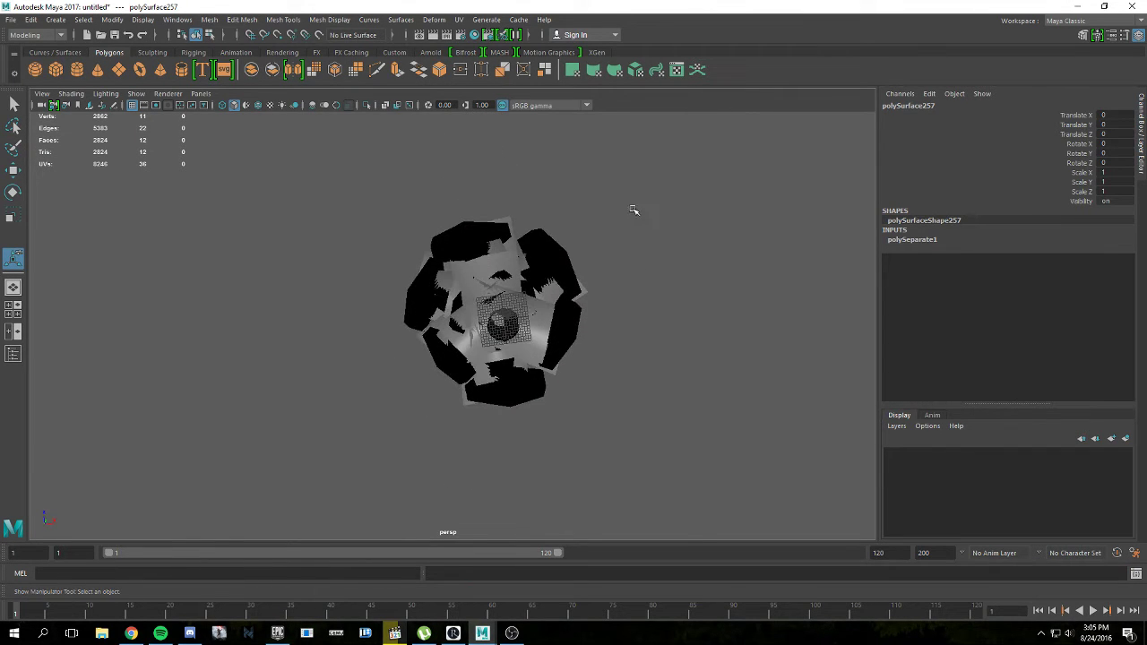
pyautogui.moveTo(551, 213); pyautogui.dragTo(623, 224)
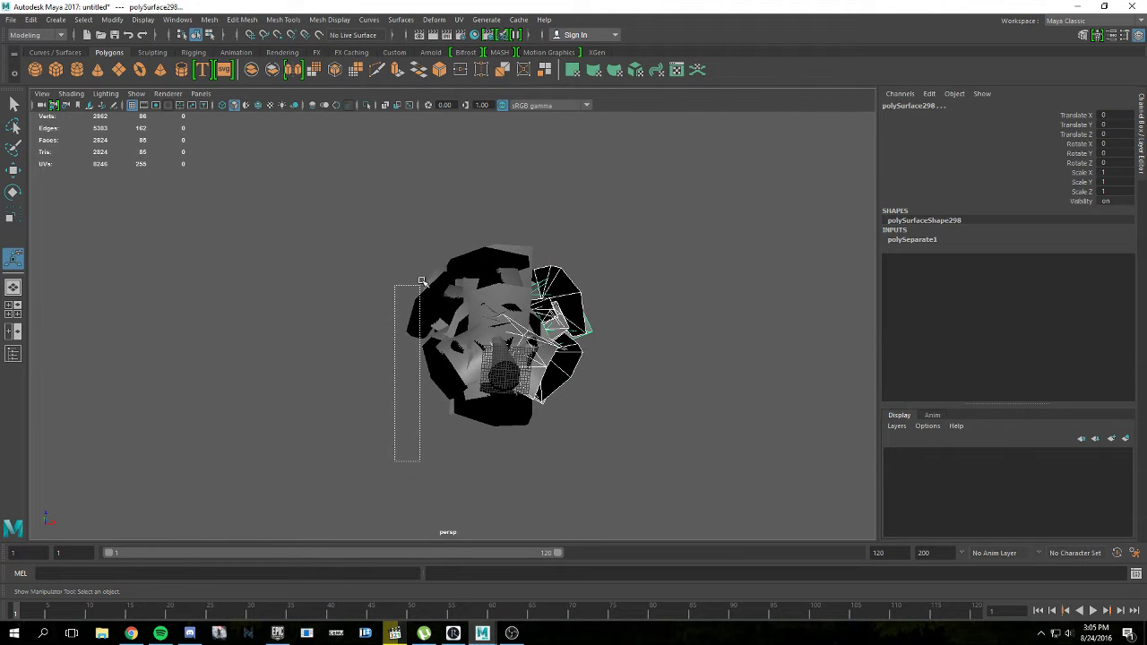
pyautogui.moveTo(421, 281); pyautogui.dragTo(739, 210)
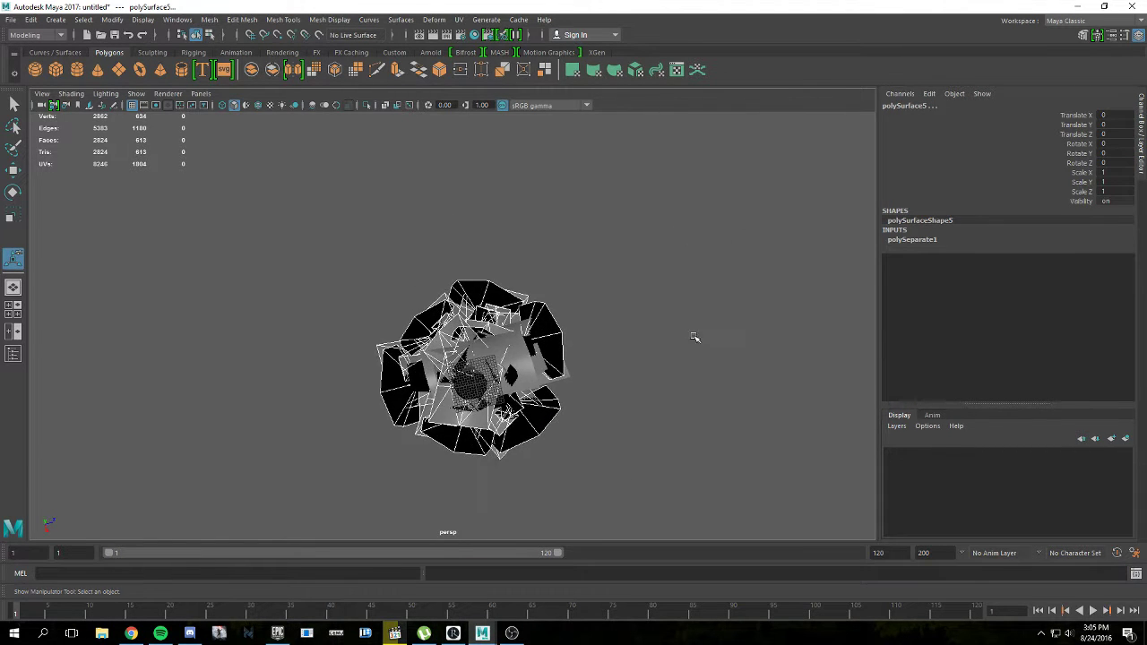
pyautogui.moveTo(515, 269); pyautogui.dragTo(664, 283)
pyautogui.keyDown('alt'); pyautogui.moveTo(556, 314); pyautogui.dragTo(741, 333); pyautogui.keyUp('alt')
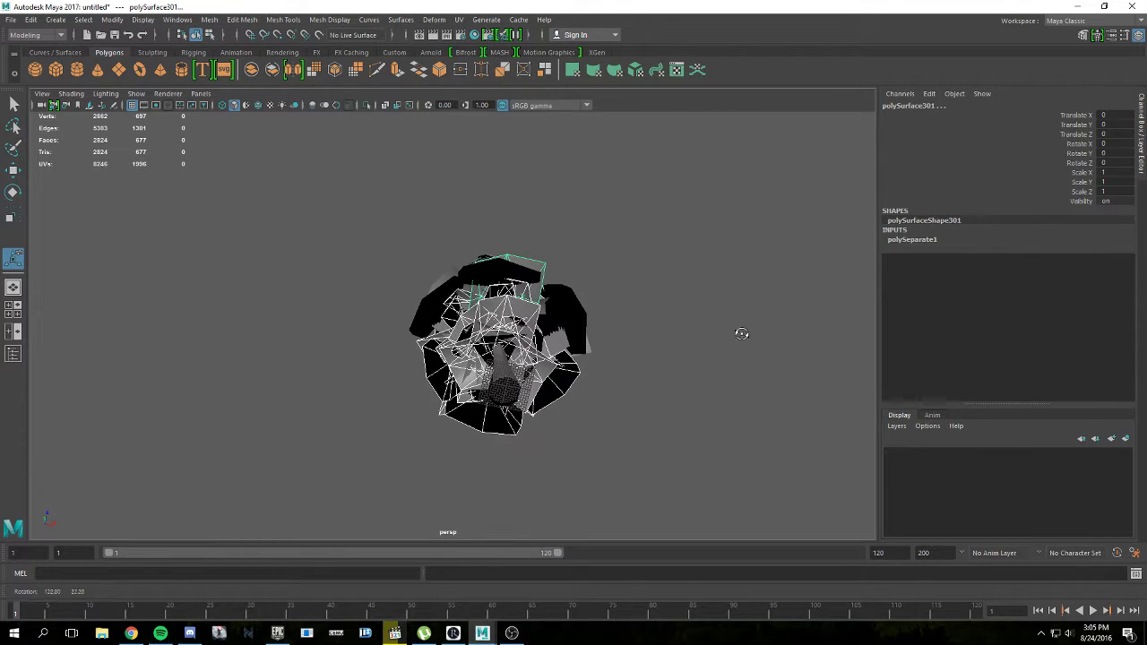
pyautogui.moveTo(544, 237); pyautogui.dragTo(547, 239)
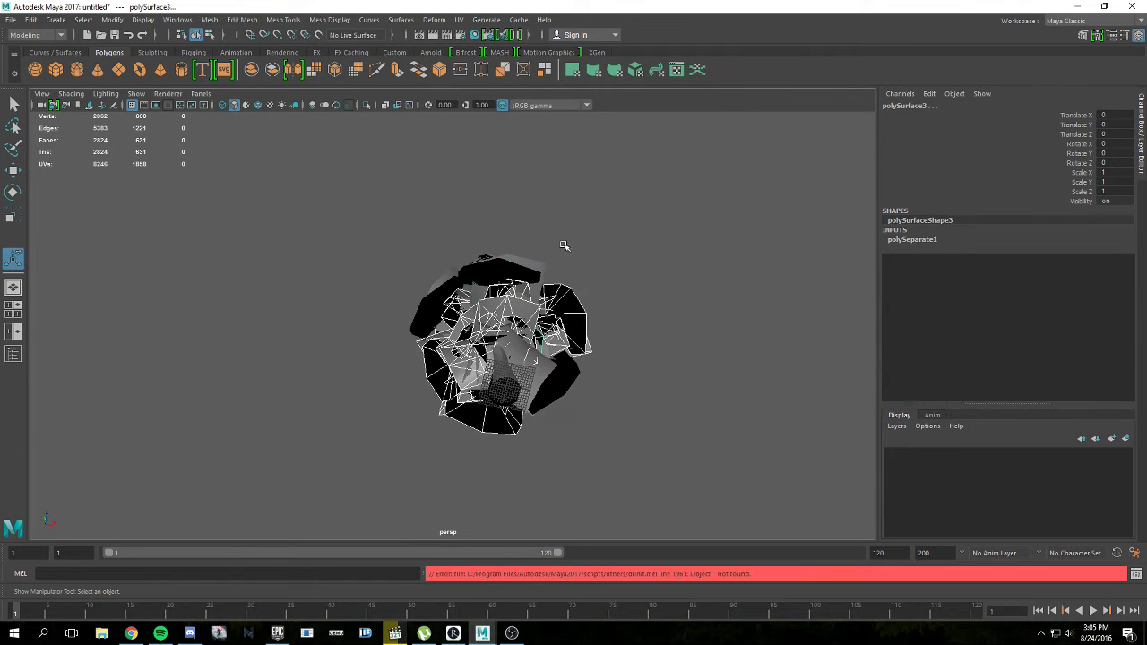
pyautogui.moveTo(562, 445); pyautogui.dragTo(571, 387)
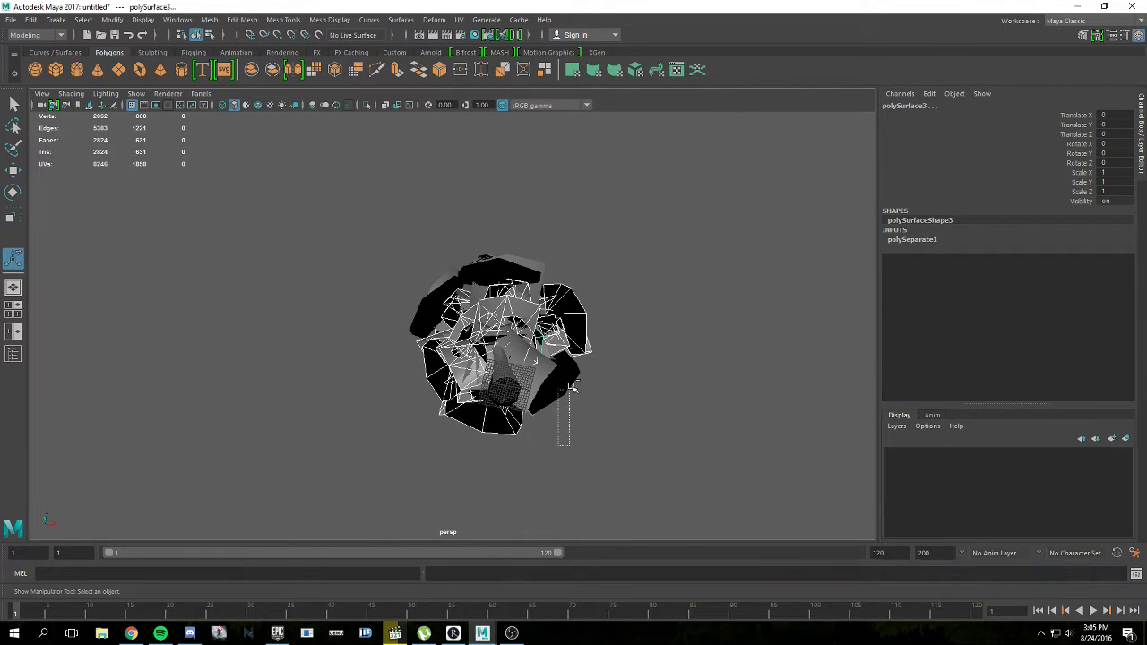
pyautogui.moveTo(593, 308); pyautogui.dragTo(621, 262)
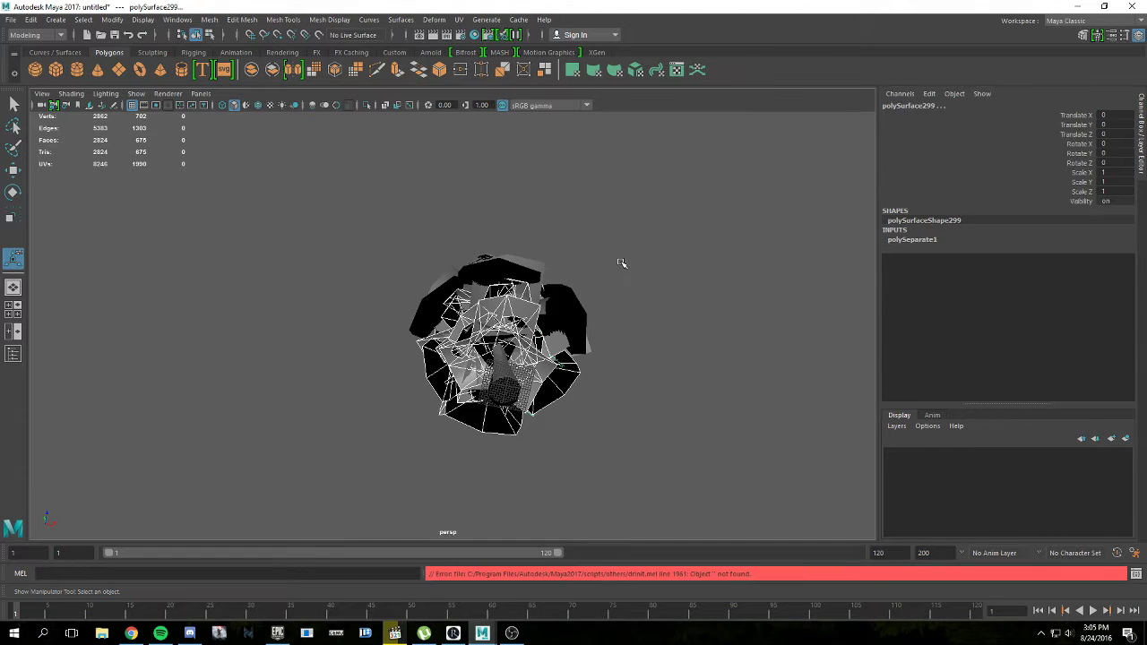
pyautogui.moveTo(566, 467); pyautogui.dragTo(610, 218)
# Step: Add the remaining outer branches around the trunk to the selection to complete the ring
pyautogui.moveTo(607, 336)
pyautogui.keyDown('alt'); pyautogui.mouseDown()
pyautogui.moveTo(611, 351)
pyautogui.moveTo(597, 320)
pyautogui.moveTo(589, 422)
pyautogui.moveTo(624, 376)
pyautogui.moveTo(636, 310)
pyautogui.moveTo(627, 340)
pyautogui.mouseUp(); pyautogui.keyUp('alt')
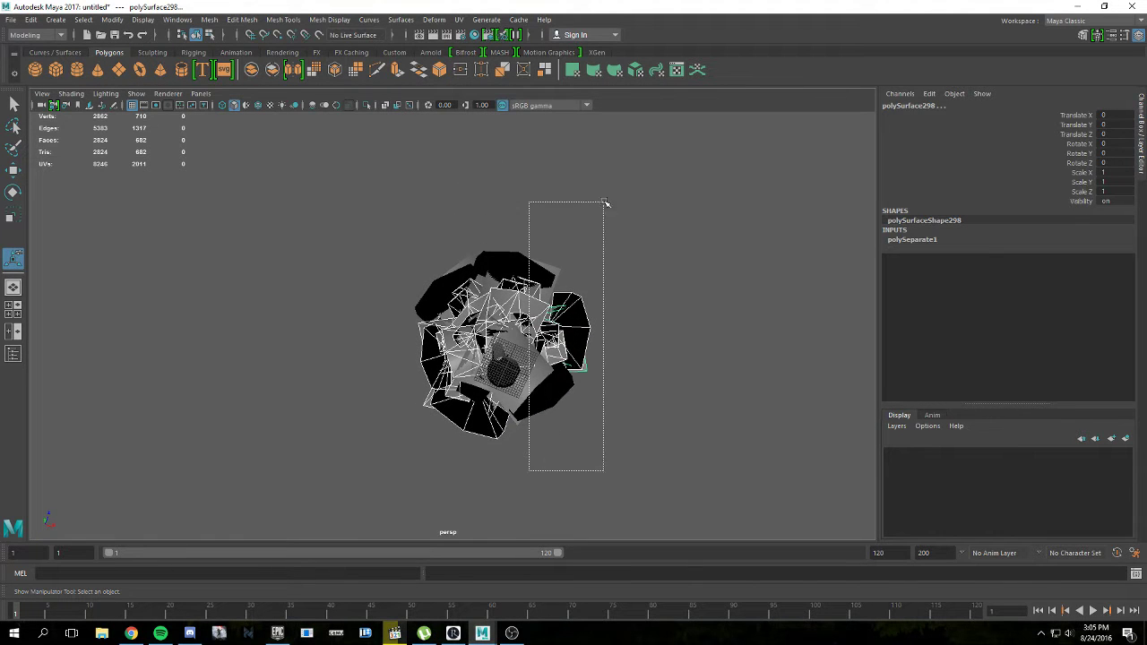
pyautogui.moveTo(605, 203); pyautogui.dragTo(647, 155)
pyautogui.moveTo(537, 475); pyautogui.dragTo(556, 377)
pyautogui.moveTo(525, 490); pyautogui.dragTo(685, 140)
pyautogui.moveTo(357, 508); pyautogui.dragTo(466, 232)
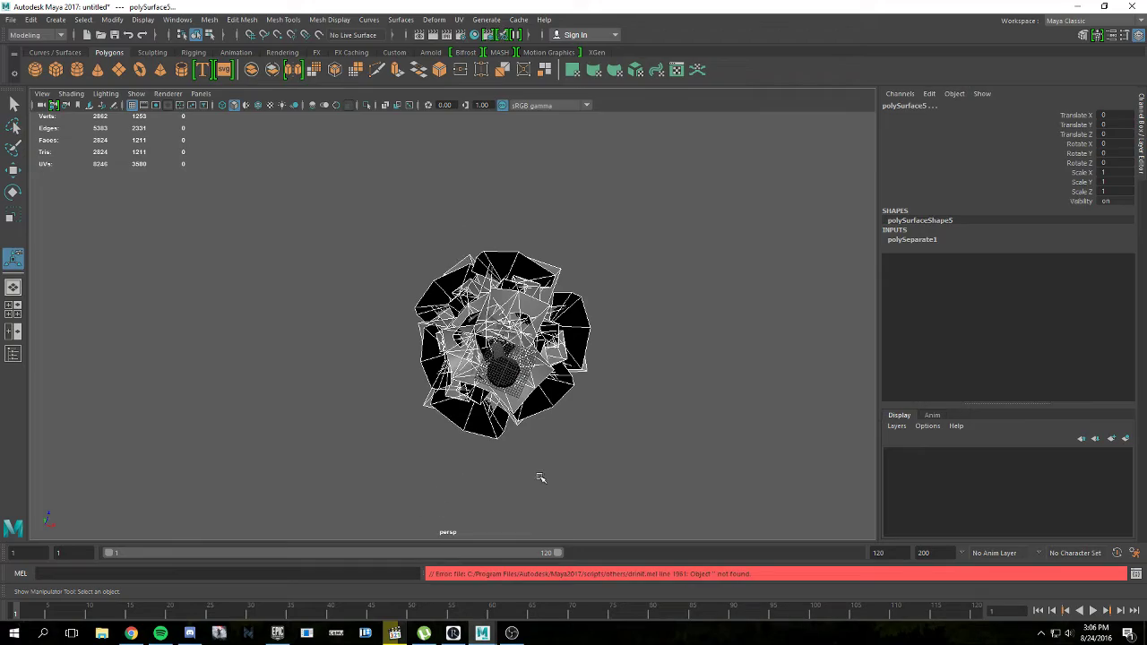
# Step: Add the treetop and the unselected mid-height branches to the selection, and deselect the trunk
pyautogui.keyDown('alt'); pyautogui.moveTo(540, 477); pyautogui.dragTo(655, 287); pyautogui.keyUp('alt')
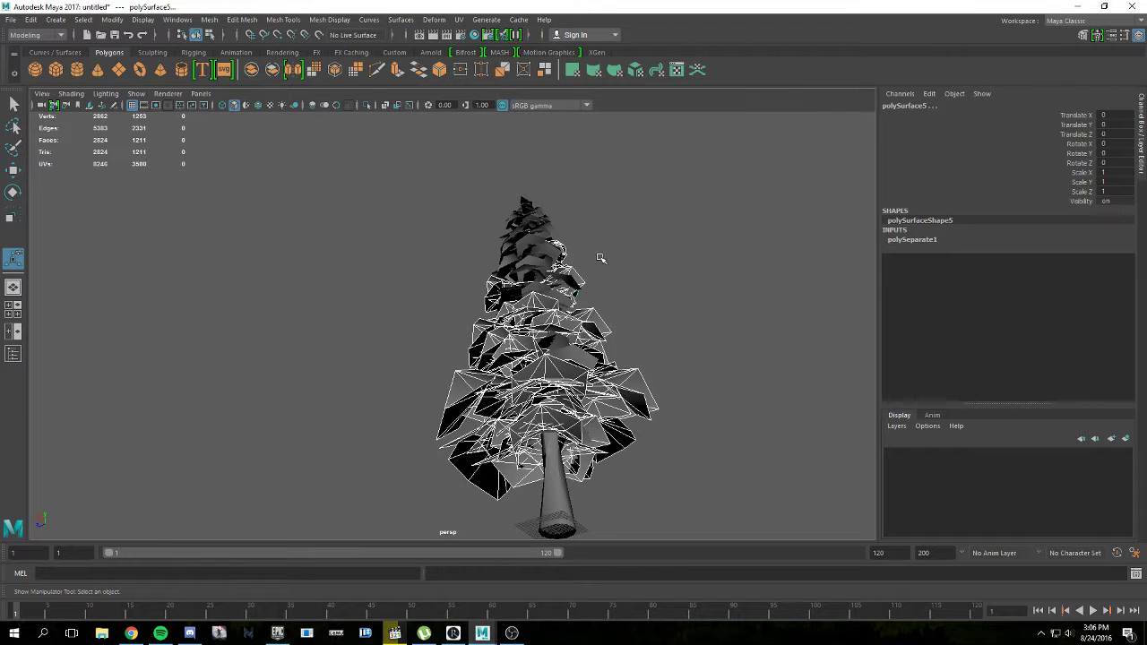
pyautogui.keyDown('alt'); pyautogui.moveTo(600, 258); pyautogui.dragTo(505, 185); pyautogui.keyUp('alt')
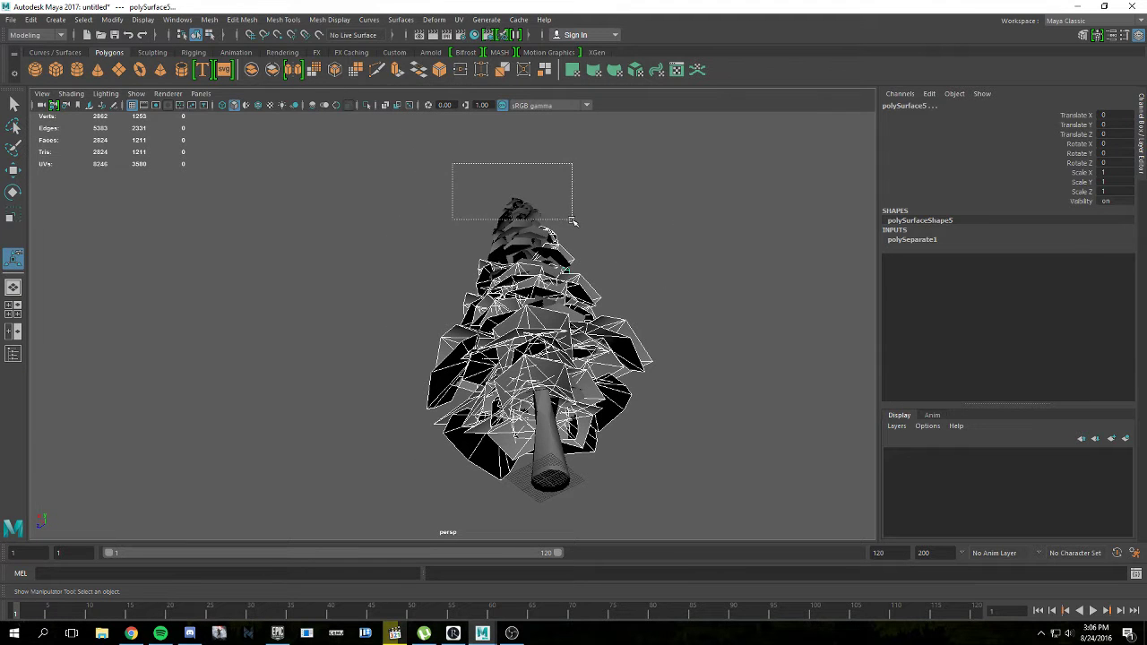
pyautogui.keyDown('shift'); pyautogui.moveTo(573, 216); pyautogui.dragTo(574, 219); pyautogui.keyUp('shift')
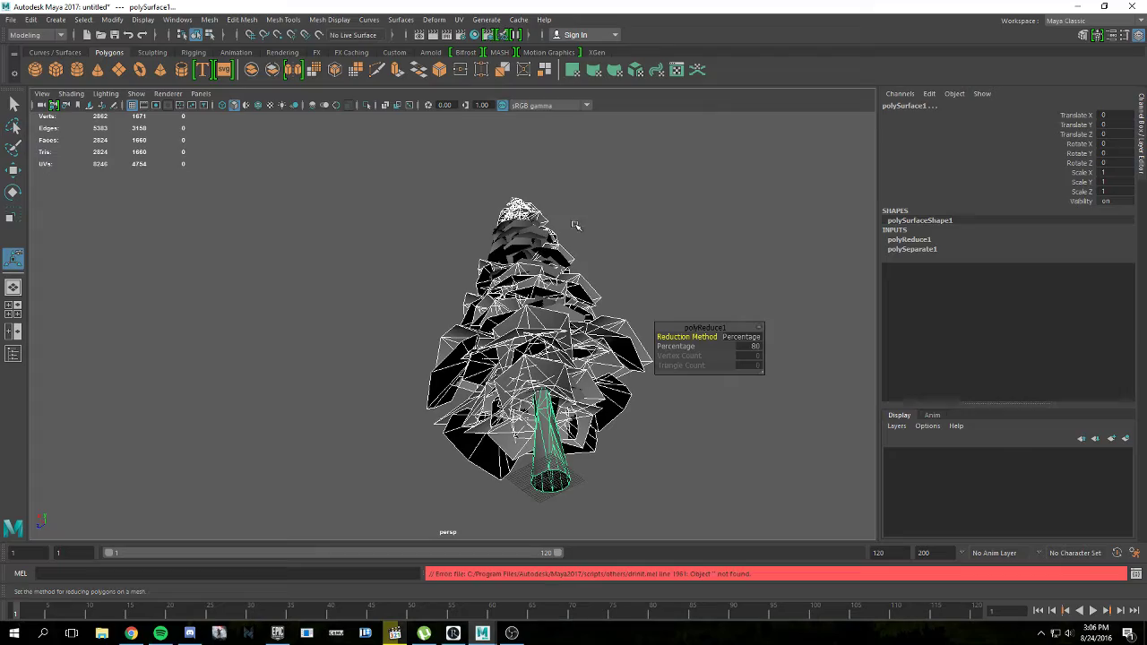
pyautogui.click(550, 467)
pyautogui.keyDown('alt'); pyautogui.moveTo(695, 341); pyautogui.dragTo(665, 350); pyautogui.keyUp('alt')
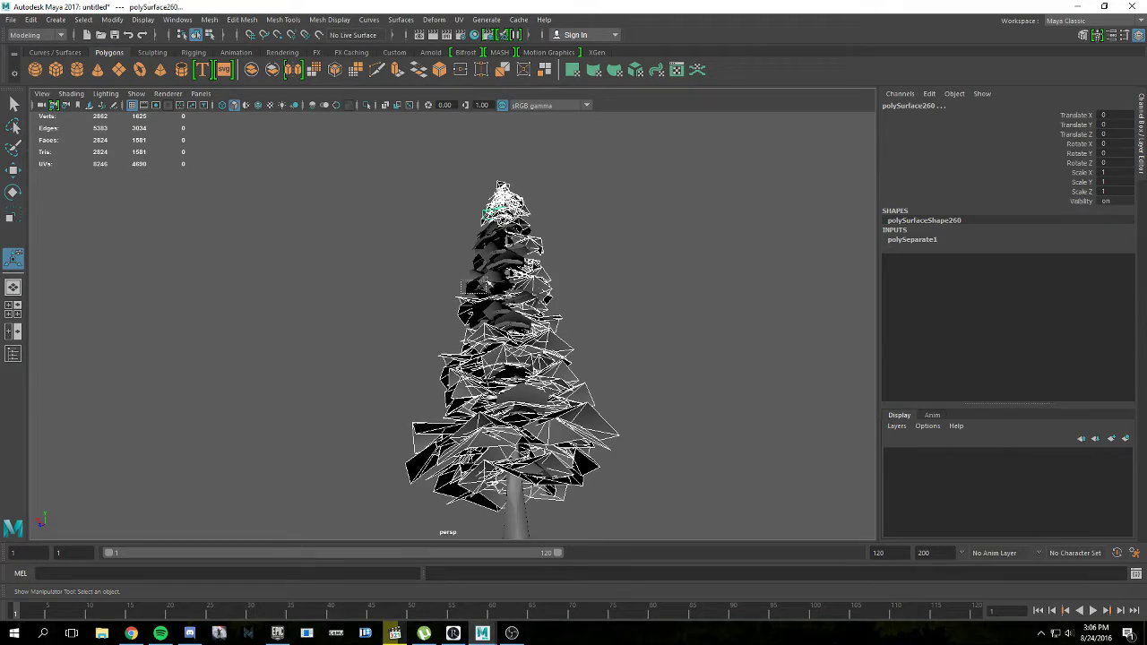
pyautogui.keyDown('shift'); pyautogui.moveTo(480, 232); pyautogui.dragTo(481, 231); pyautogui.keyUp('shift')
pyautogui.keyDown('alt'); pyautogui.moveTo(712, 265); pyautogui.dragTo(687, 309); pyautogui.keyUp('alt')
pyautogui.keyDown('alt'); pyautogui.moveTo(687, 309); pyautogui.dragTo(655, 248, button='middle'); pyautogui.keyUp('alt')
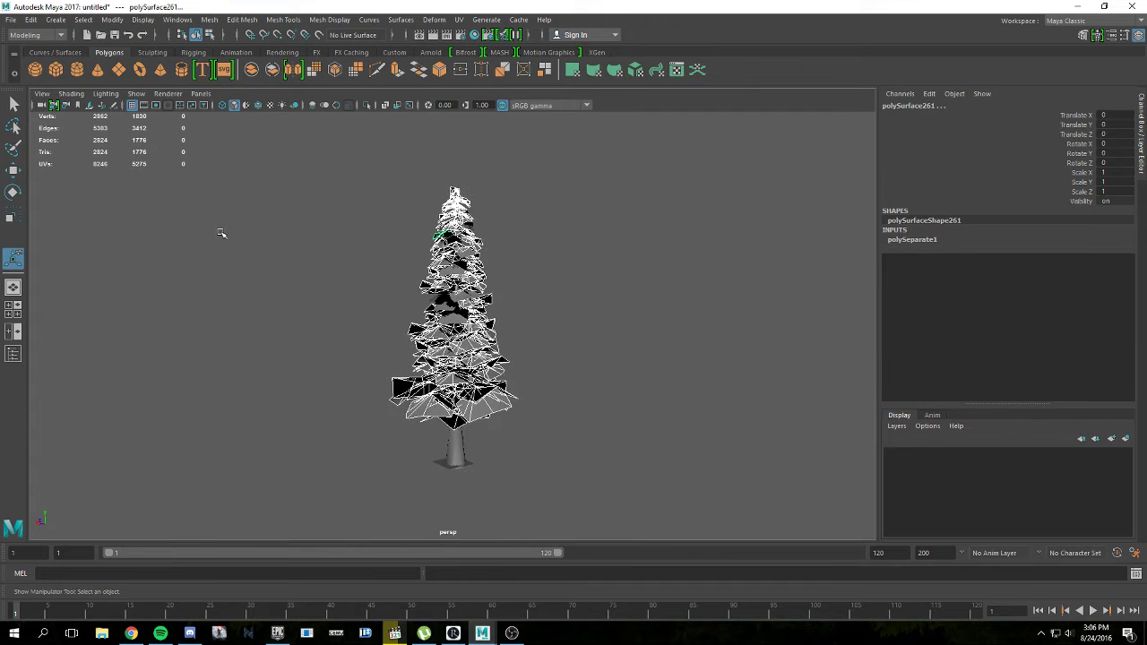
# Step: Apply Reduce to the selected branches with a percentage of 70, and clear the selection
pyautogui.click(208, 19)
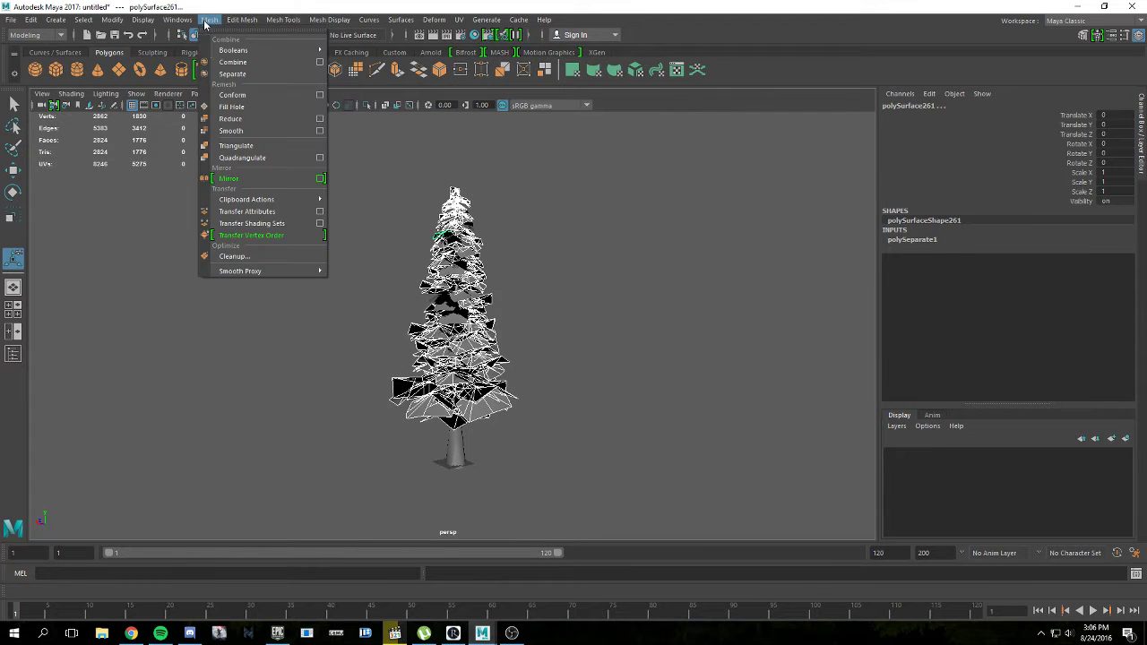
pyautogui.click(276, 119)
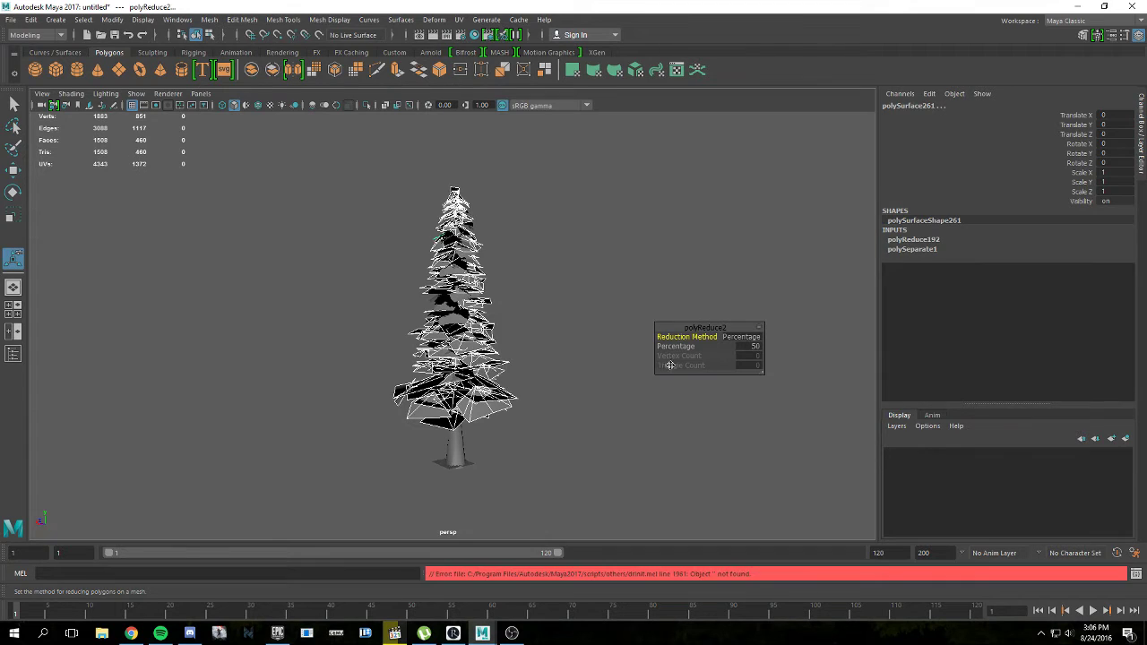
pyautogui.keyDown('alt'); pyautogui.moveTo(597, 409); pyautogui.dragTo(584, 394); pyautogui.keyUp('alt')
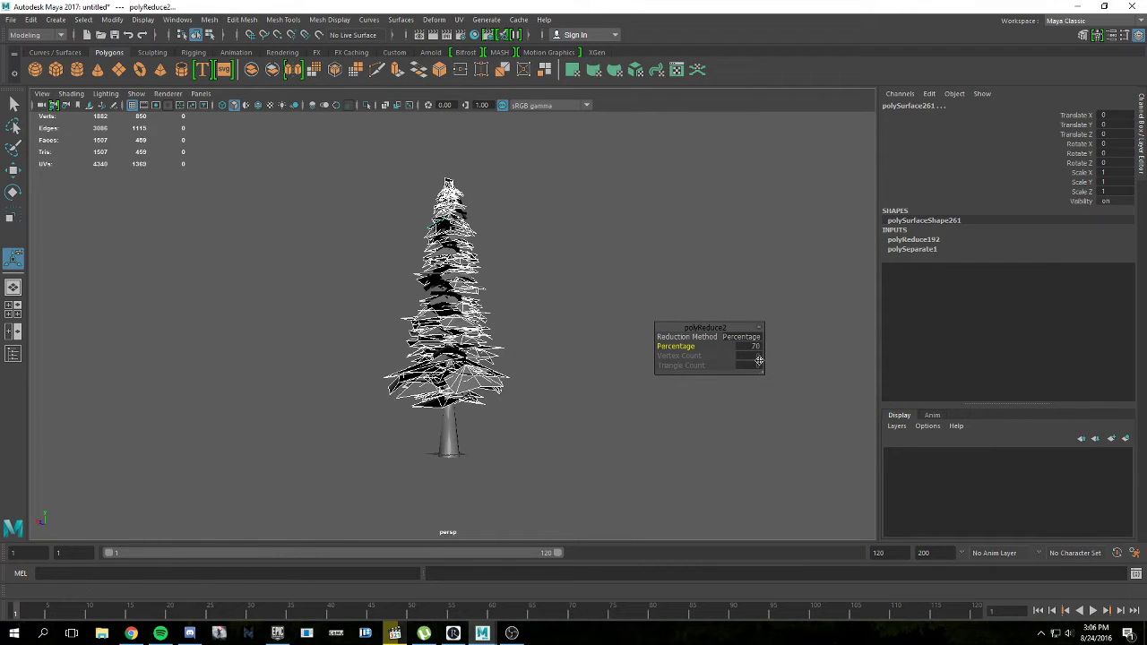
pyautogui.keyDown('alt'); pyautogui.moveTo(612, 226); pyautogui.dragTo(749, 216); pyautogui.keyUp('alt')
pyautogui.click(686, 243)
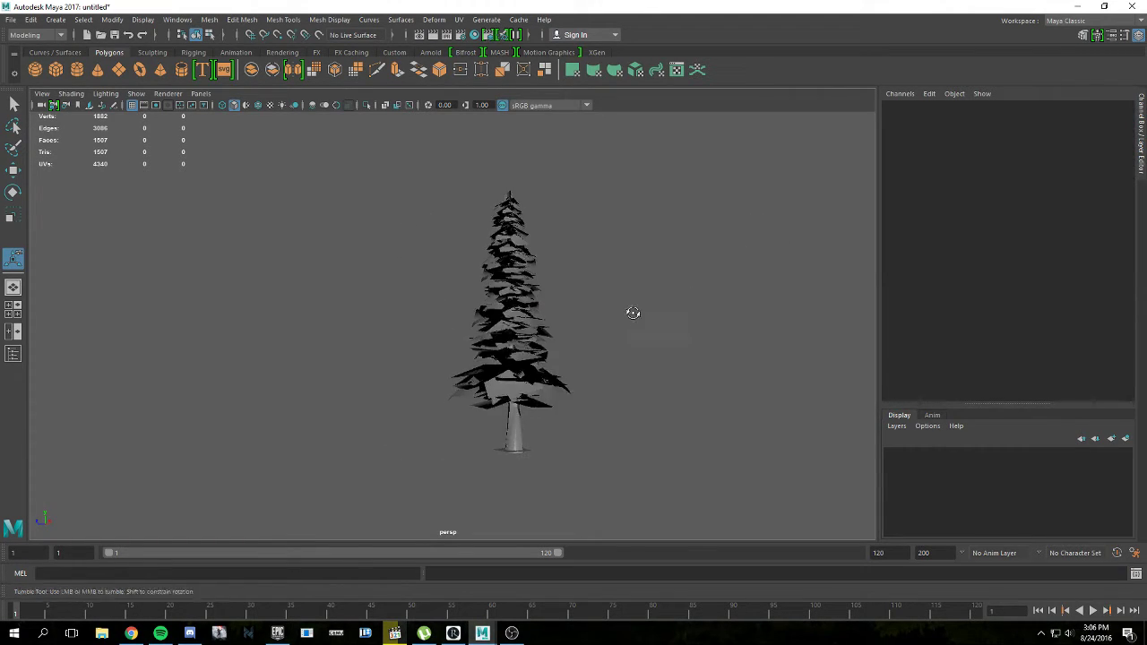
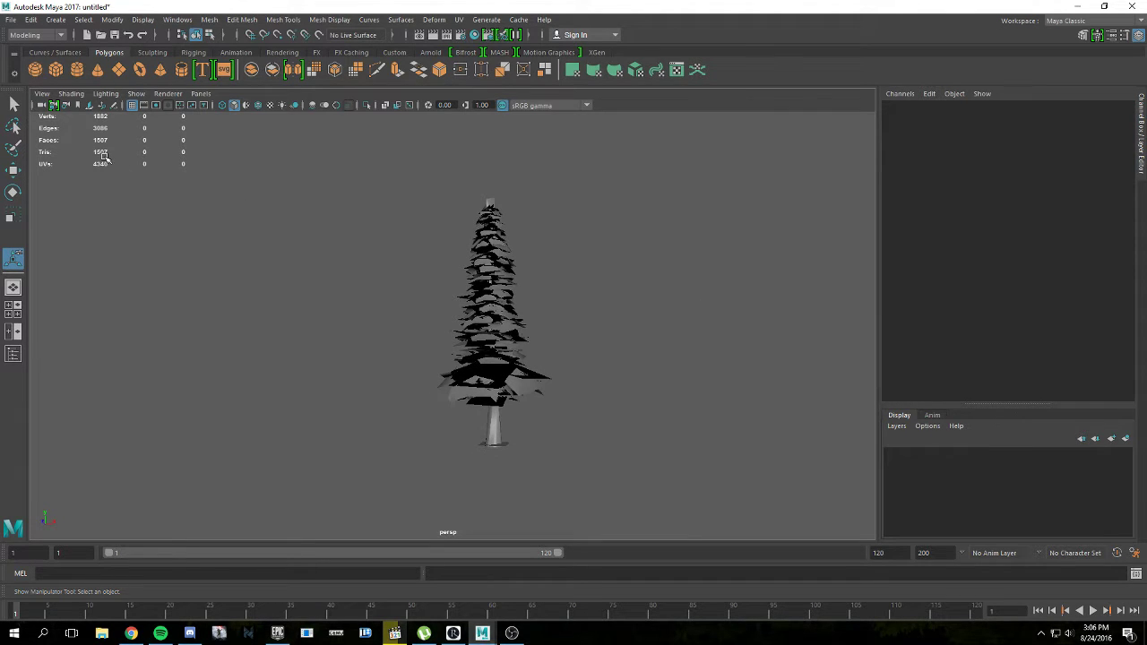
# Step: Export the whole scene as FBX to the Assets folder, replacing the existing Fir-Tree-lod1.FBX
pyautogui.click(11, 19)
pyautogui.click(78, 174)
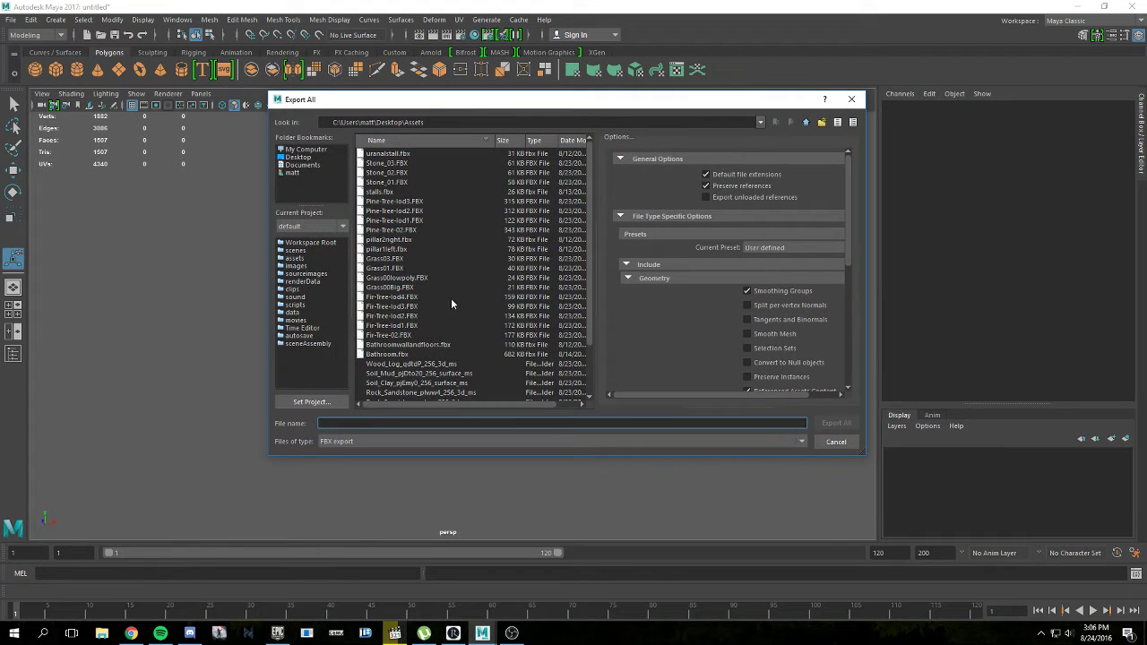
pyautogui.doubleClick(407, 331)
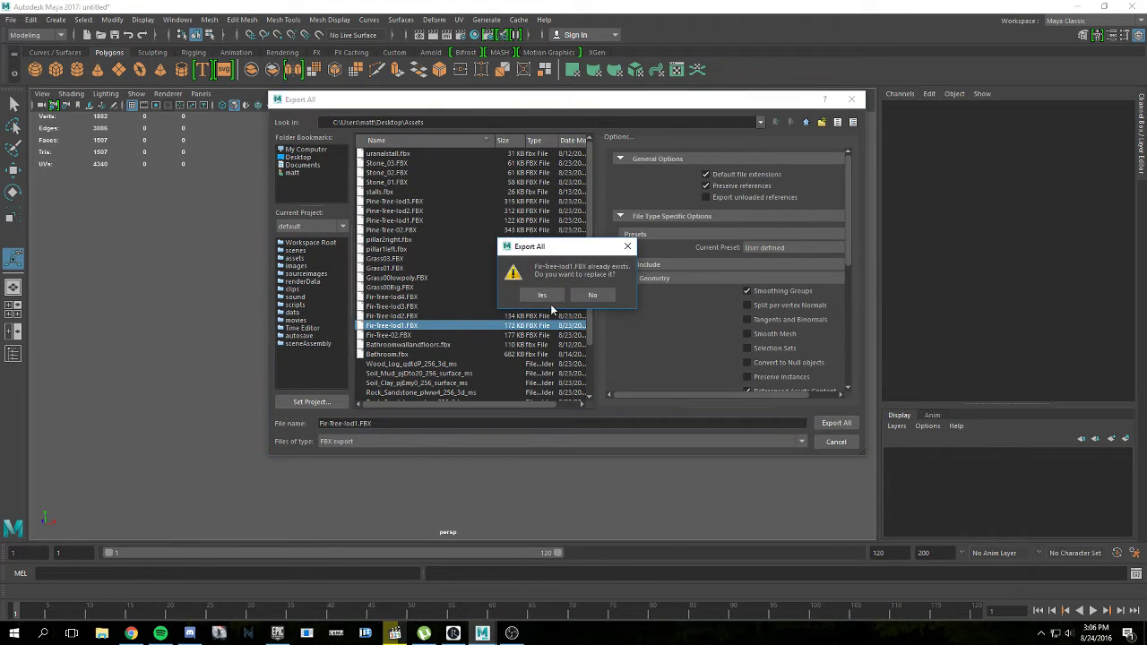
pyautogui.click(542, 297)
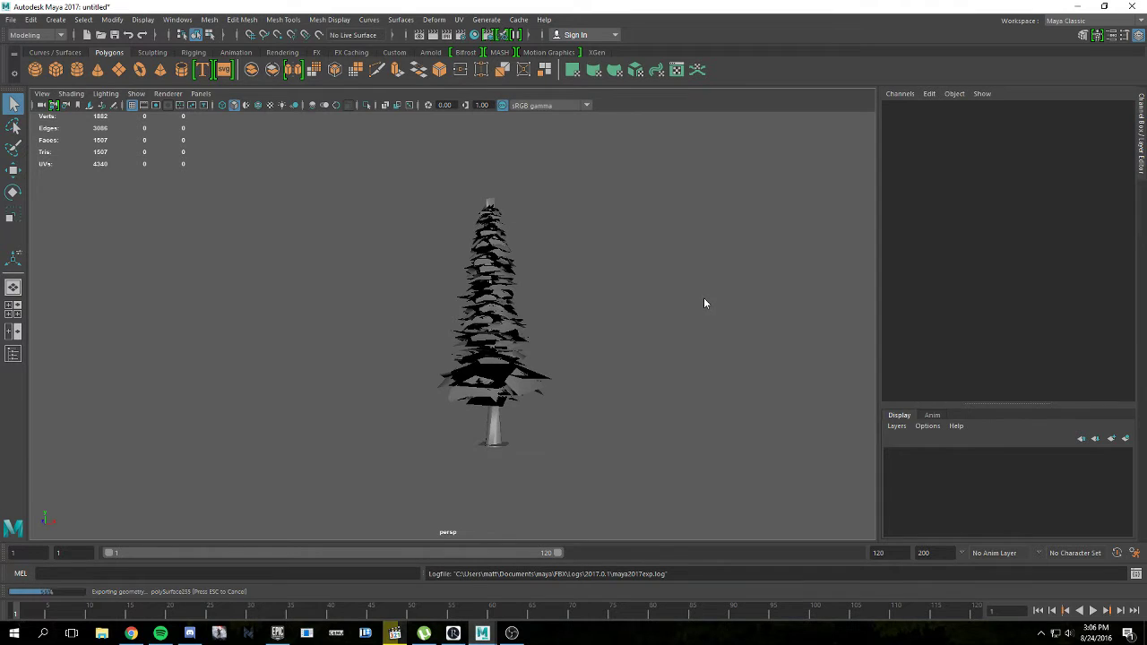
pyautogui.press('t')
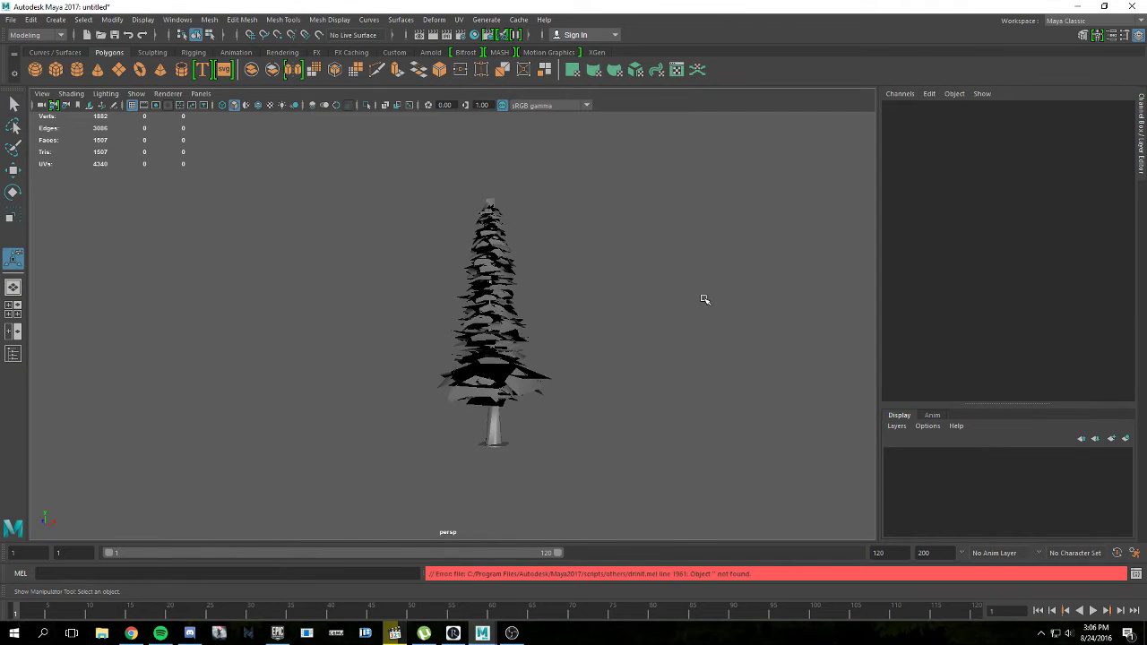
pyautogui.scroll(8, 704, 299)
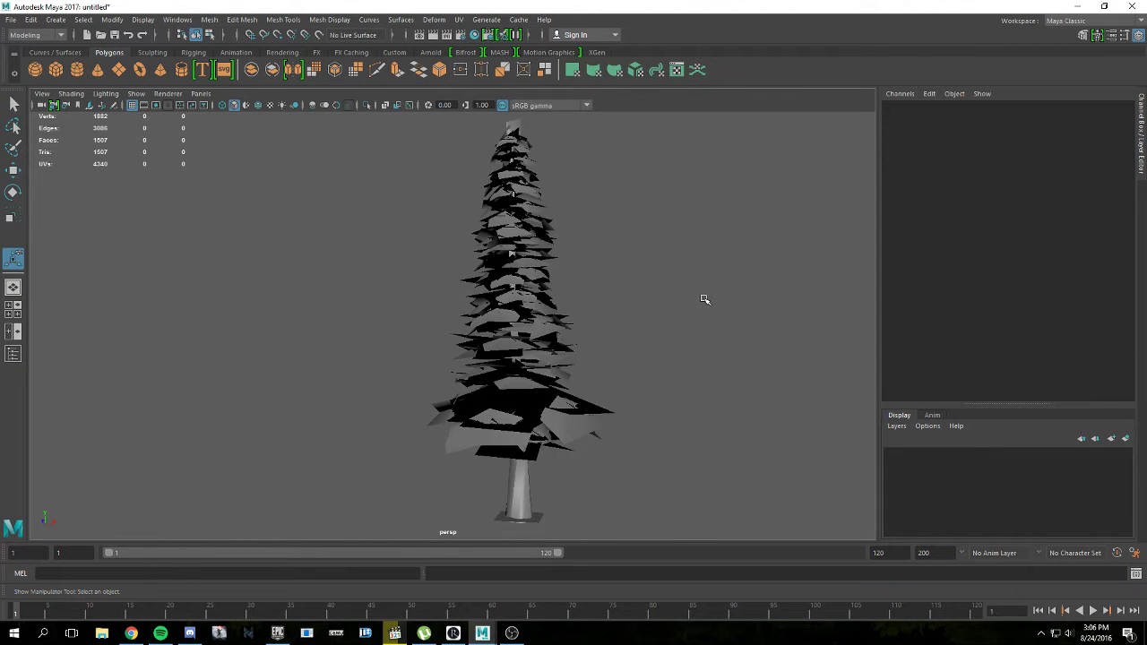
pyautogui.keyDown('alt'); pyautogui.moveTo(733, 305); pyautogui.dragTo(421, 192); pyautogui.keyUp('alt')
# Step: Switch to the Epic Games Launcher and open the ThejunglePart2 project
pyautogui.click(1072, 7)
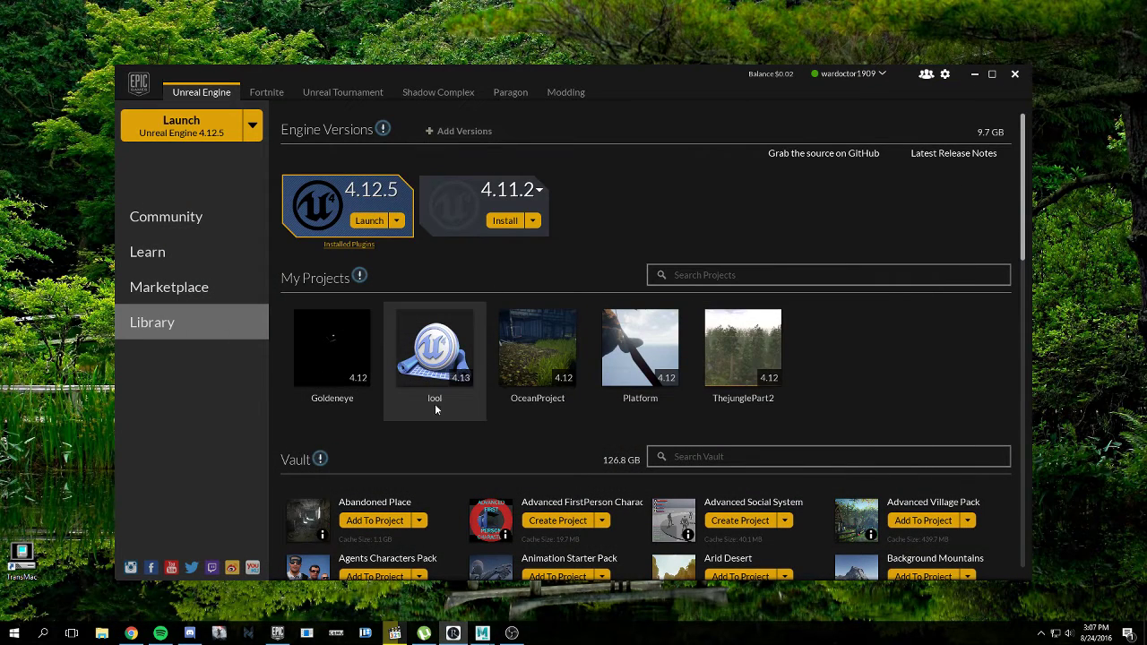
pyautogui.rightClick(757, 358)
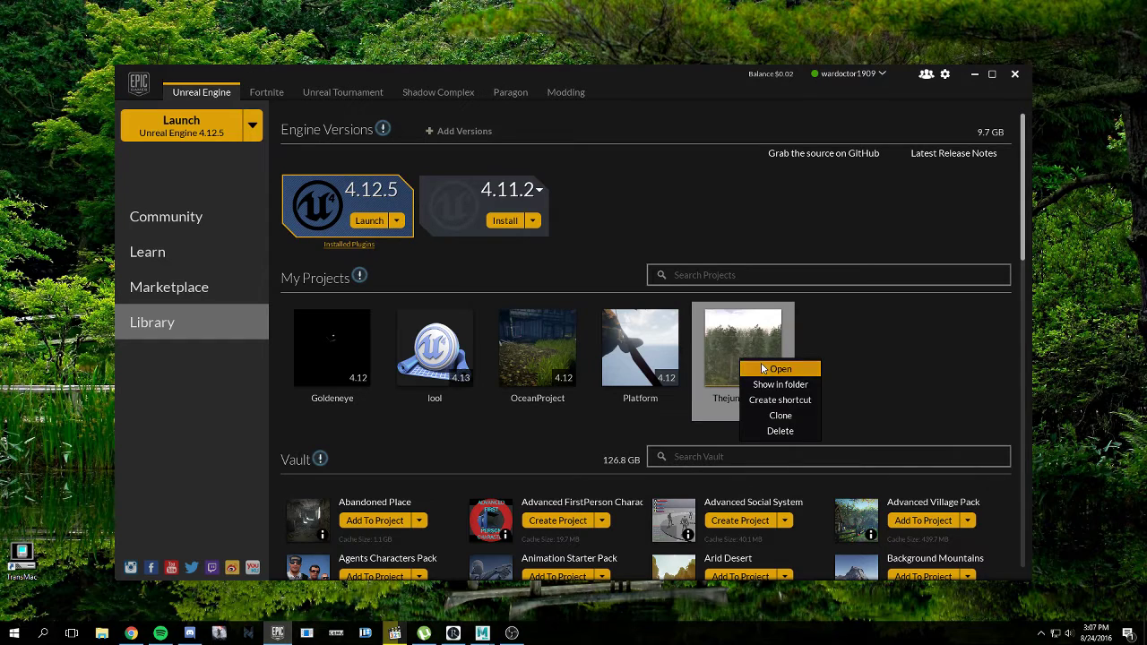
pyautogui.click(776, 368)
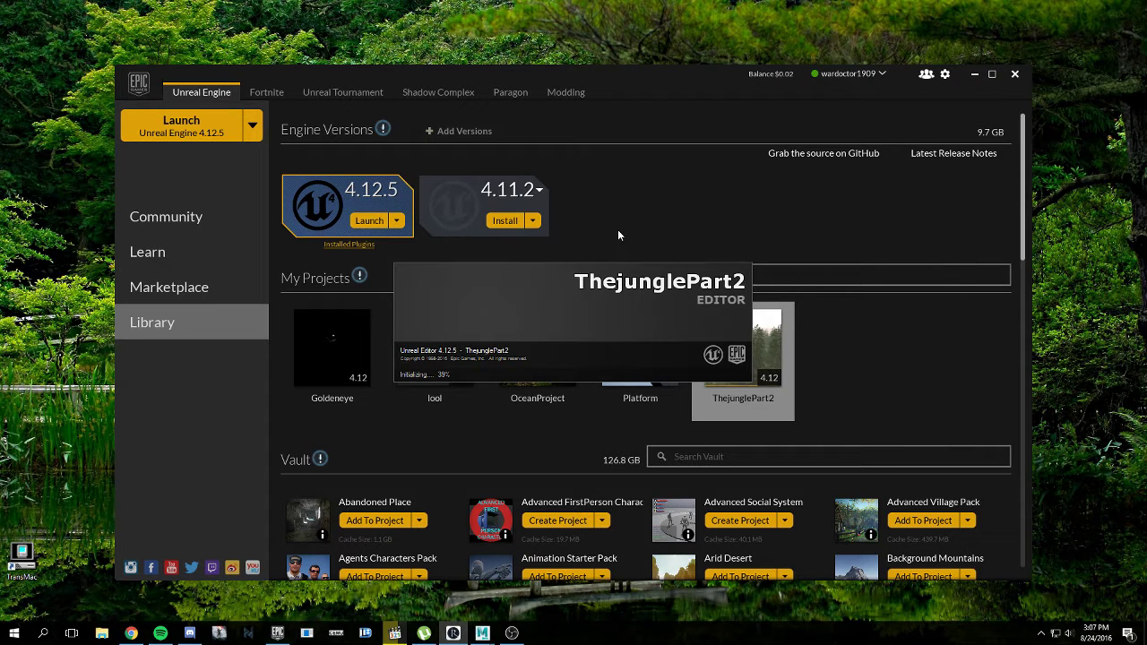
# Step: Remove the uninstalled 4.11.2 engine slot from the library and minimize the launcher
pyautogui.click(538, 190)
pyautogui.click(427, 185)
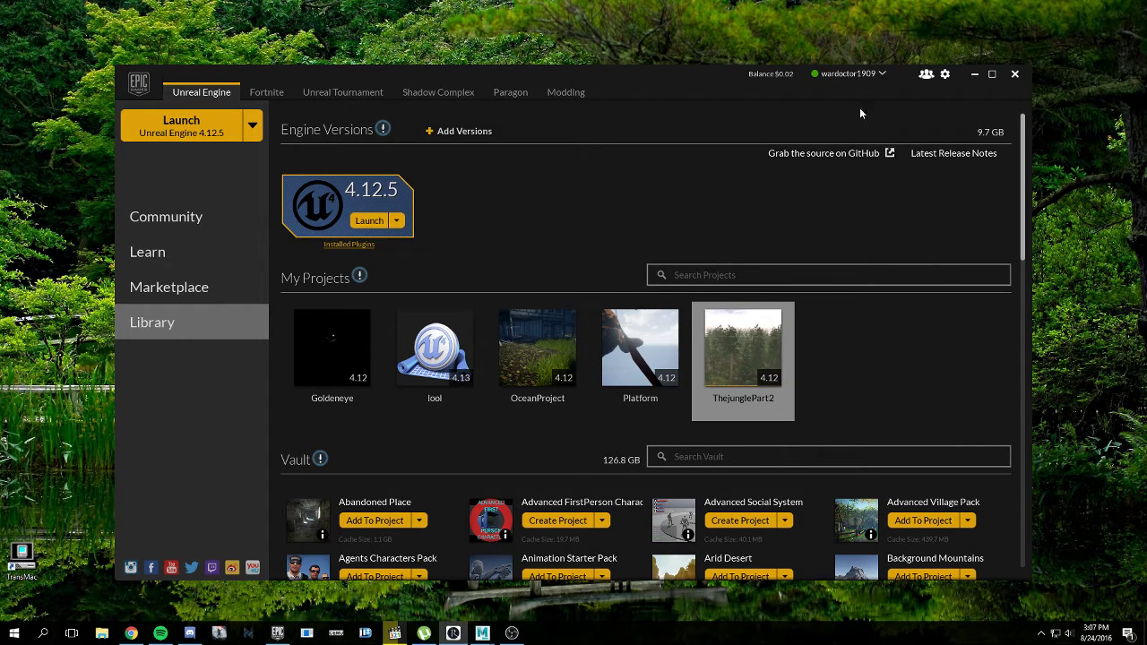
pyautogui.click(978, 77)
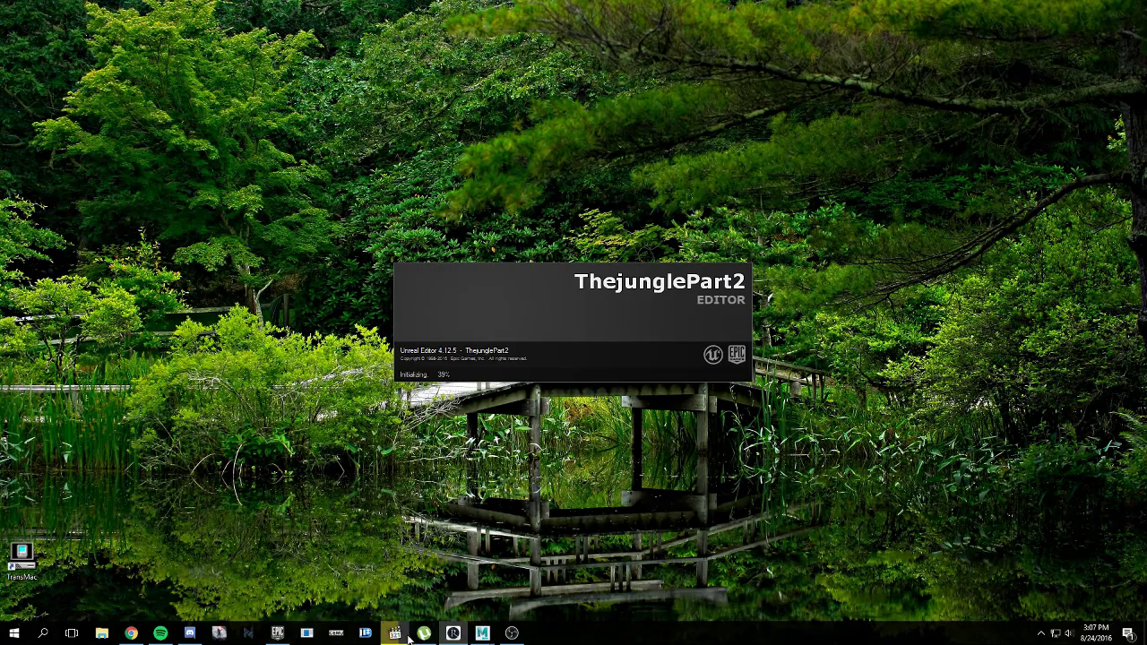
# Step: Switch back to Maya and select the entire fir tree, including its trunk
pyautogui.moveTo(482, 633)
pyautogui.click(542, 582)
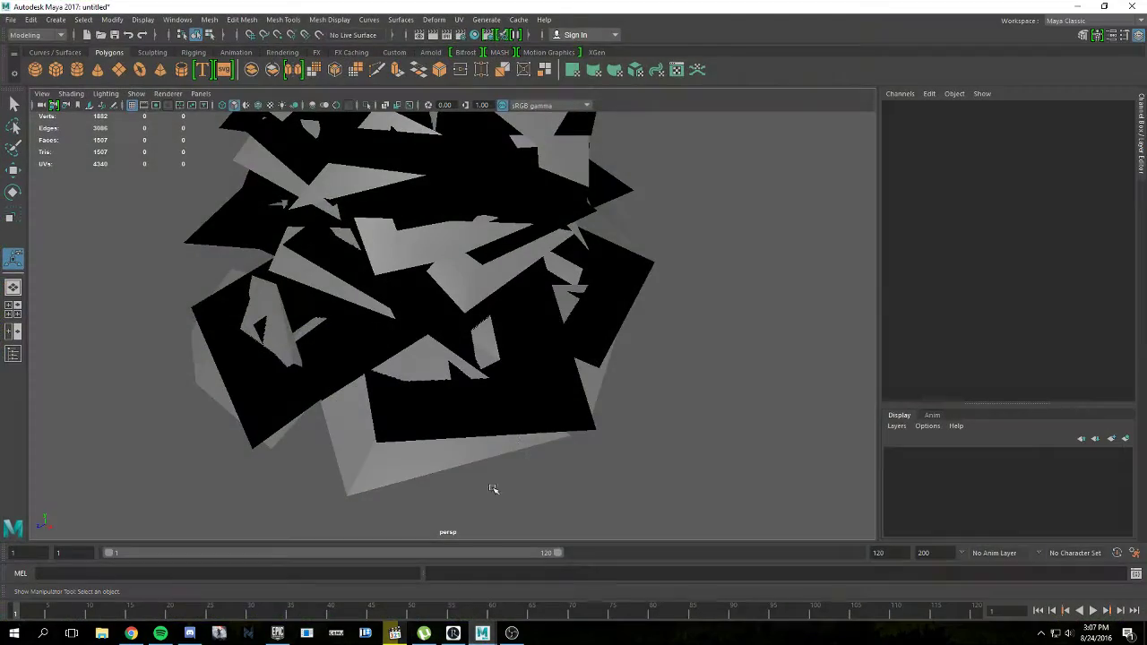
pyautogui.keyDown('alt'); pyautogui.moveTo(644, 370); pyautogui.dragTo(693, 358); pyautogui.keyUp('alt')
pyautogui.scroll(-8, 693, 359)
pyautogui.keyDown('alt'); pyautogui.moveTo(451, 453); pyautogui.dragTo(440, 425); pyautogui.keyUp('alt')
pyautogui.moveTo(305, 408); pyautogui.dragTo(540, 150)
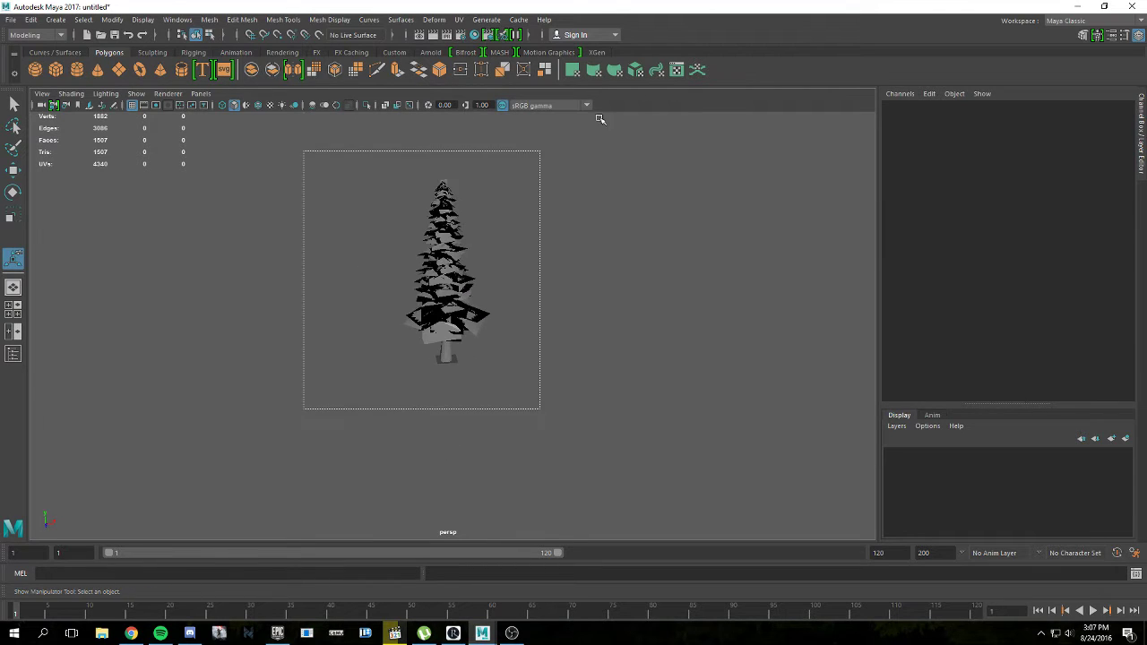
# Step: Open the UV Editor and examine the UV layout of the selected fir tree pieces
pyautogui.click(459, 19)
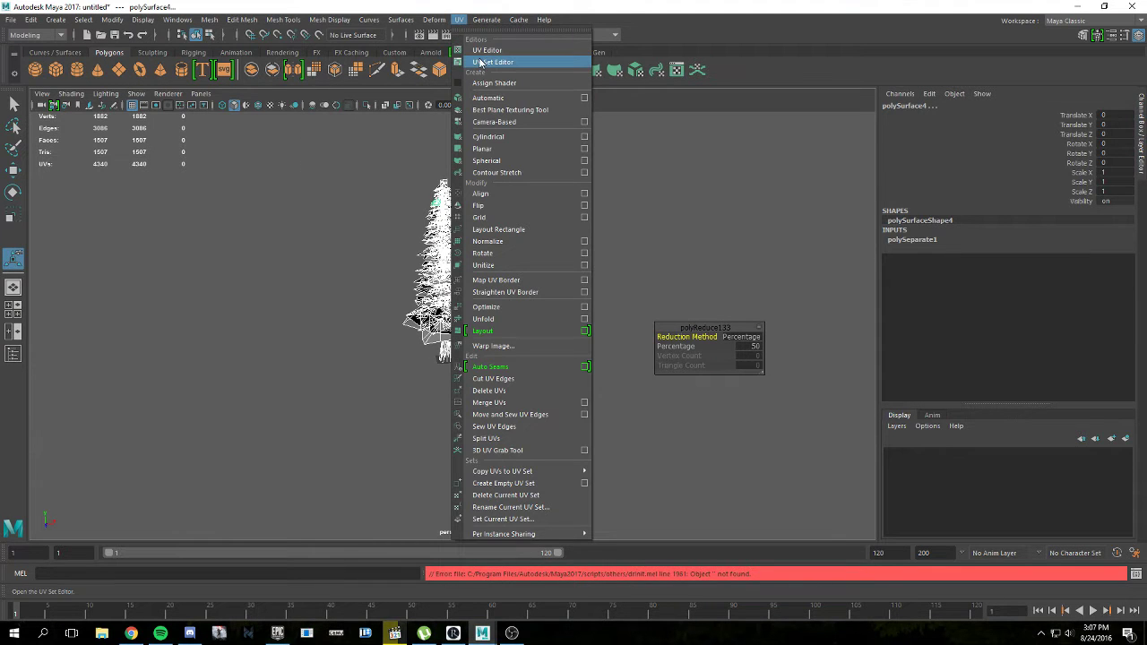
pyautogui.click(476, 52)
pyautogui.scroll(-5, 532, 315)
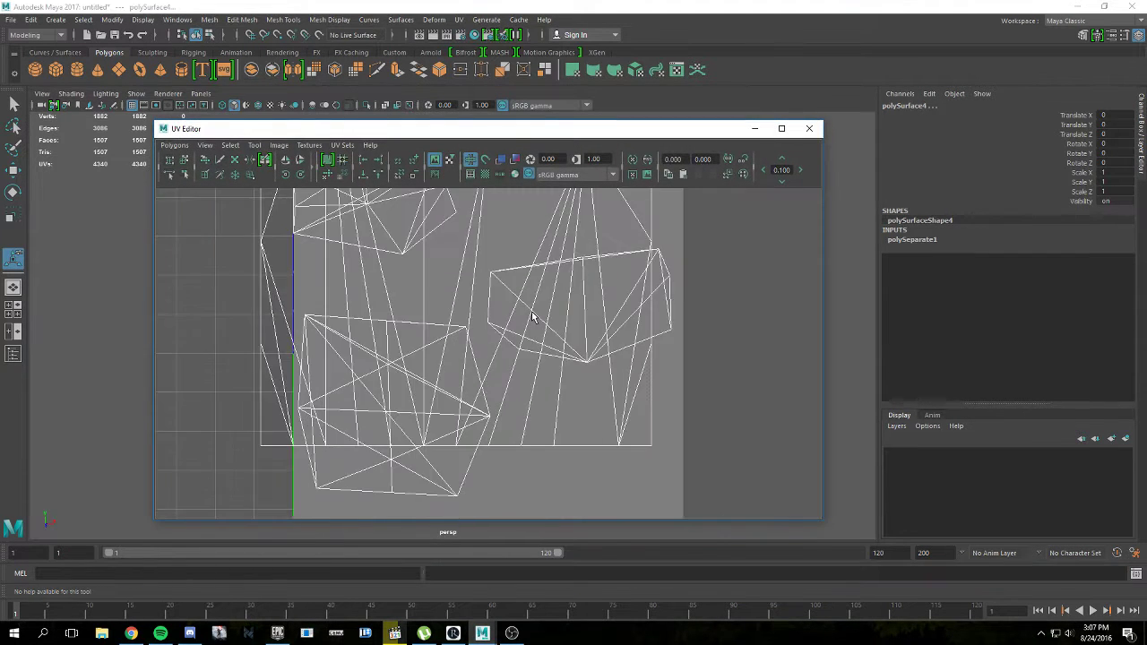
pyautogui.scroll(-6, 532, 316)
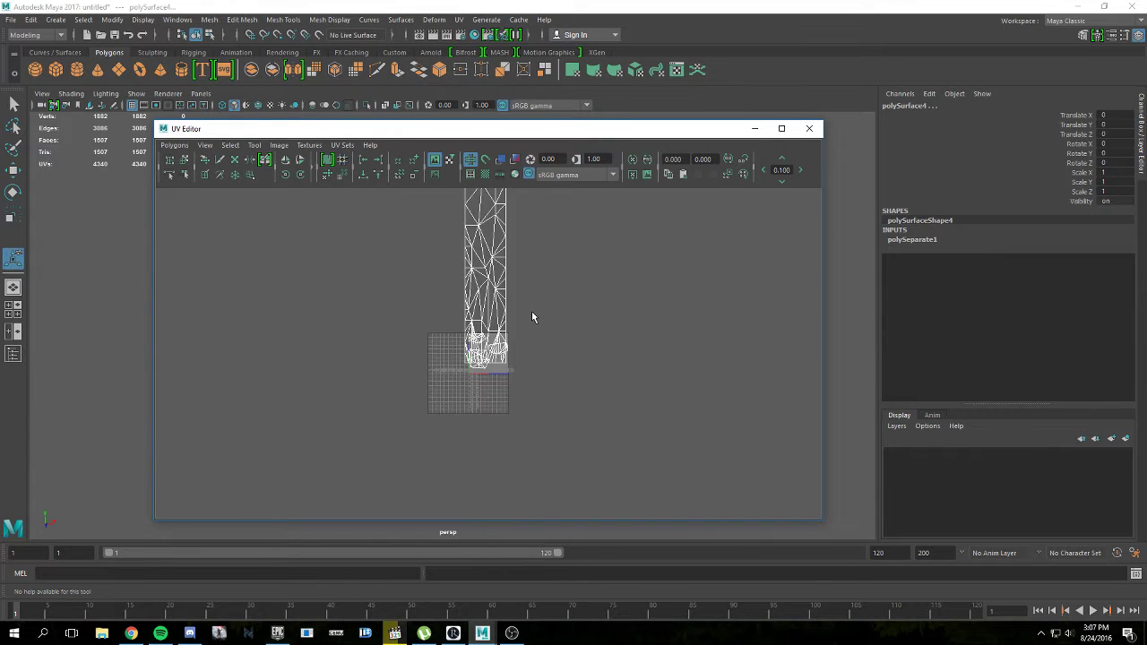
pyautogui.scroll(6, 532, 317)
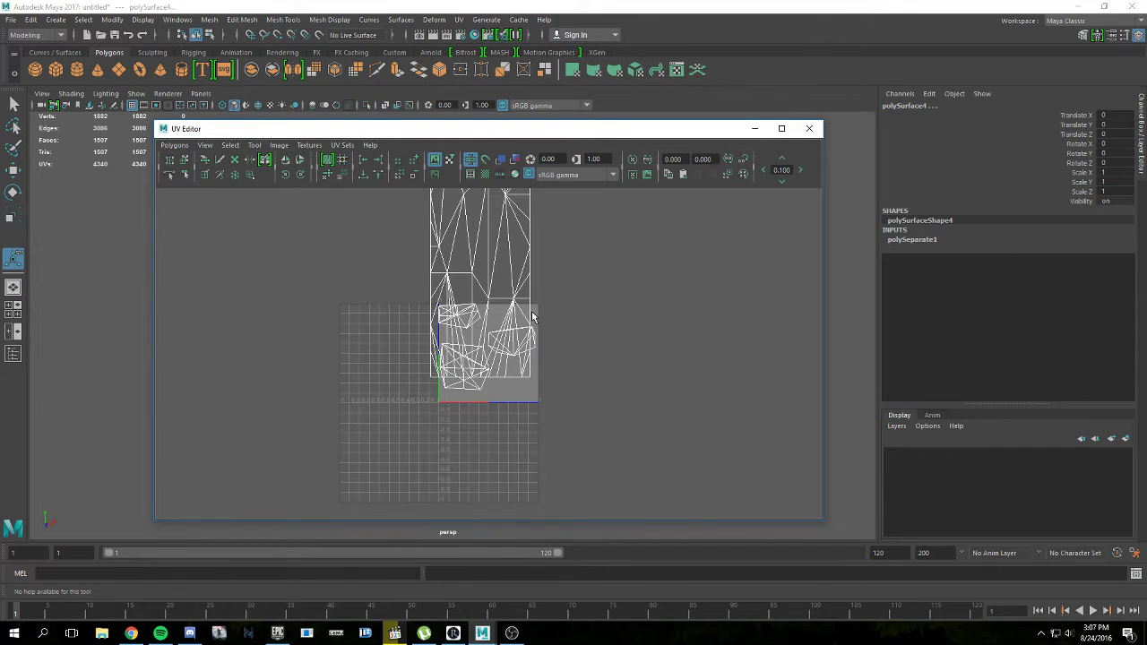
# Step: Try to apply an automatic UV layout to the selected fir tree pieces and close the UV Editor
pyautogui.click(174, 145)
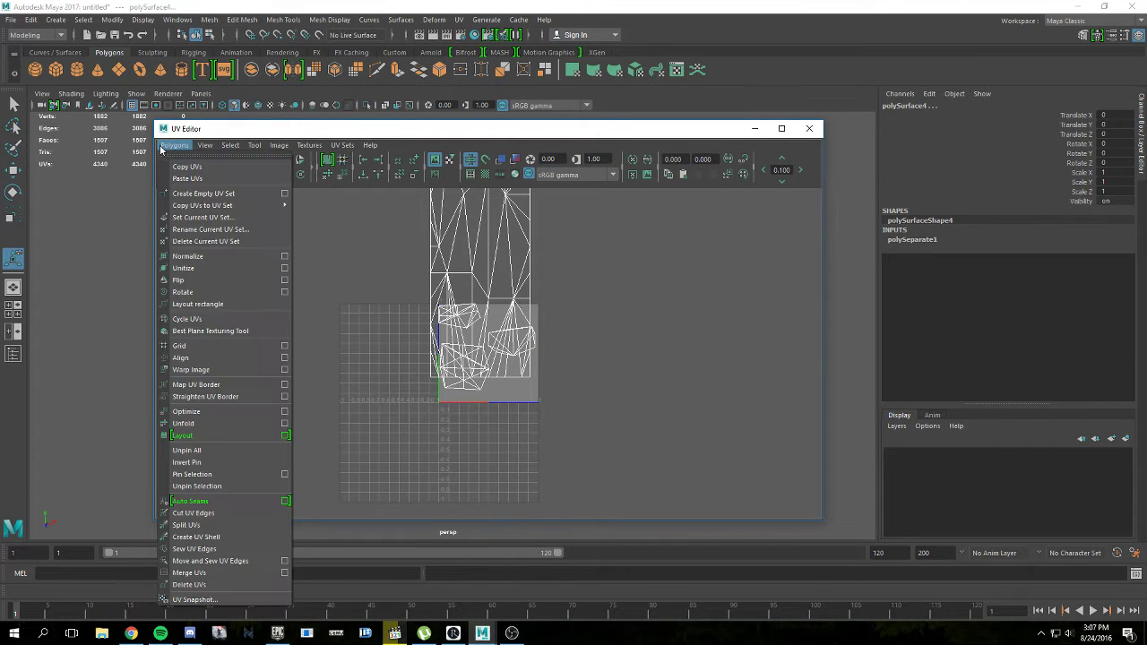
pyautogui.click(233, 436)
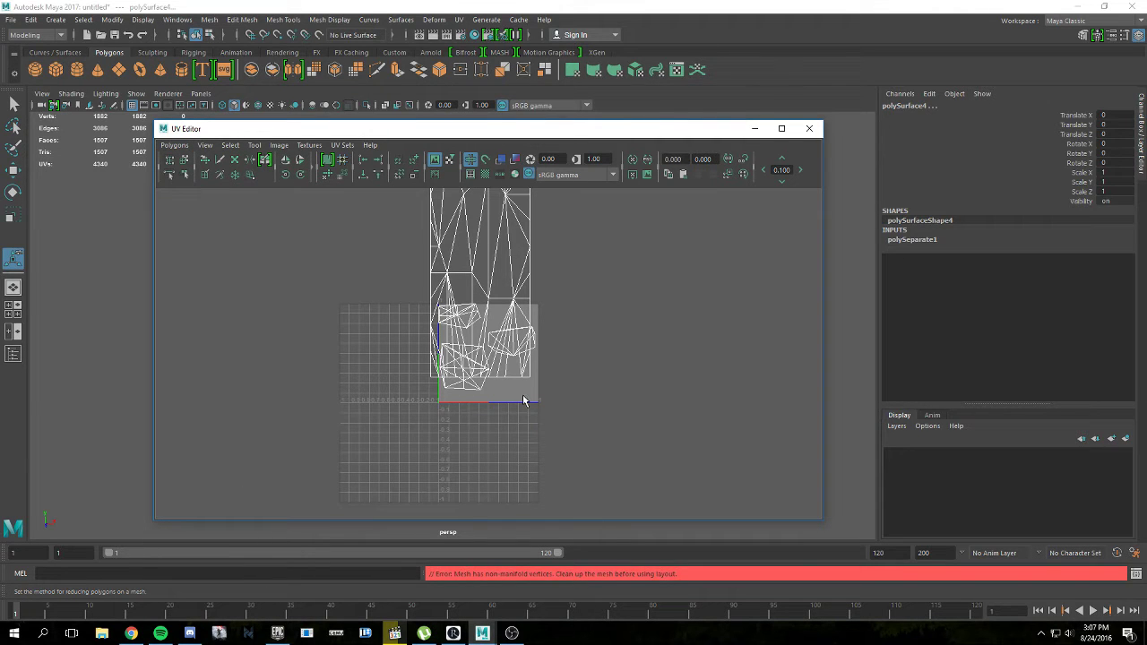
pyautogui.click(809, 128)
# Step: Select only the fir tree's trunk and examine its UV layout in the UV Editor
pyautogui.scroll(8, 543, 299)
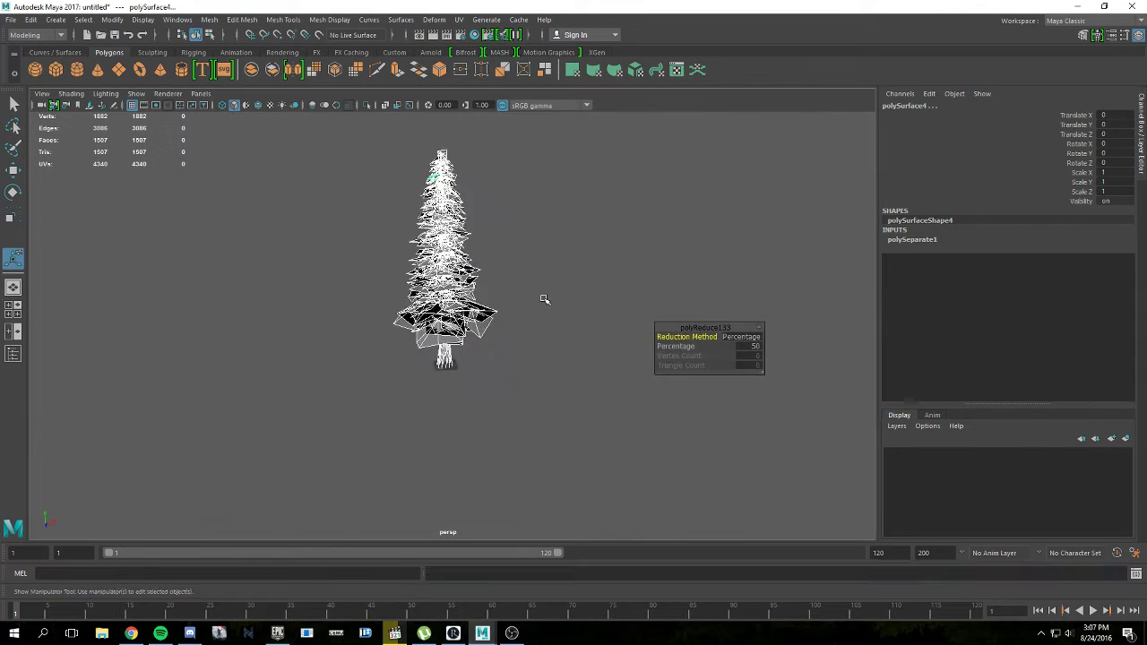
pyautogui.click(587, 383)
pyautogui.keyDown('alt'); pyautogui.moveTo(587, 383); pyautogui.dragTo(668, 341); pyautogui.keyUp('alt')
pyautogui.click(432, 401)
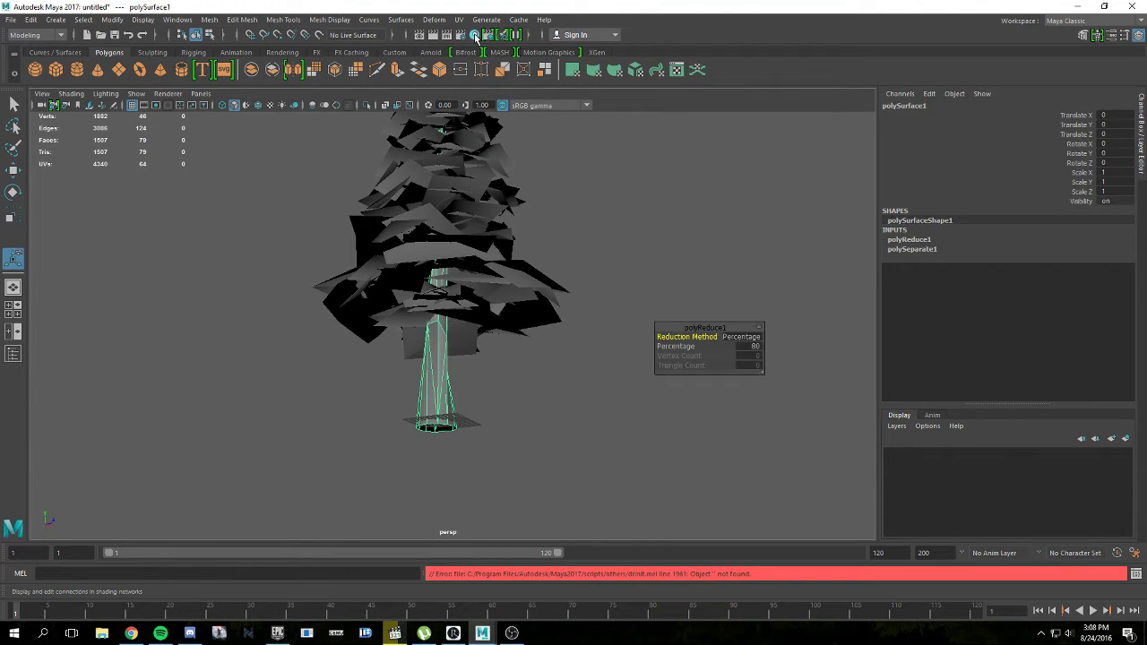
pyautogui.click(457, 19)
pyautogui.click(484, 49)
pyautogui.scroll(-4, 563, 312)
pyautogui.scroll(2, 562, 313)
pyautogui.keyDown('alt'); pyautogui.moveTo(559, 313); pyautogui.dragTo(555, 341, button='middle'); pyautogui.keyUp('alt')
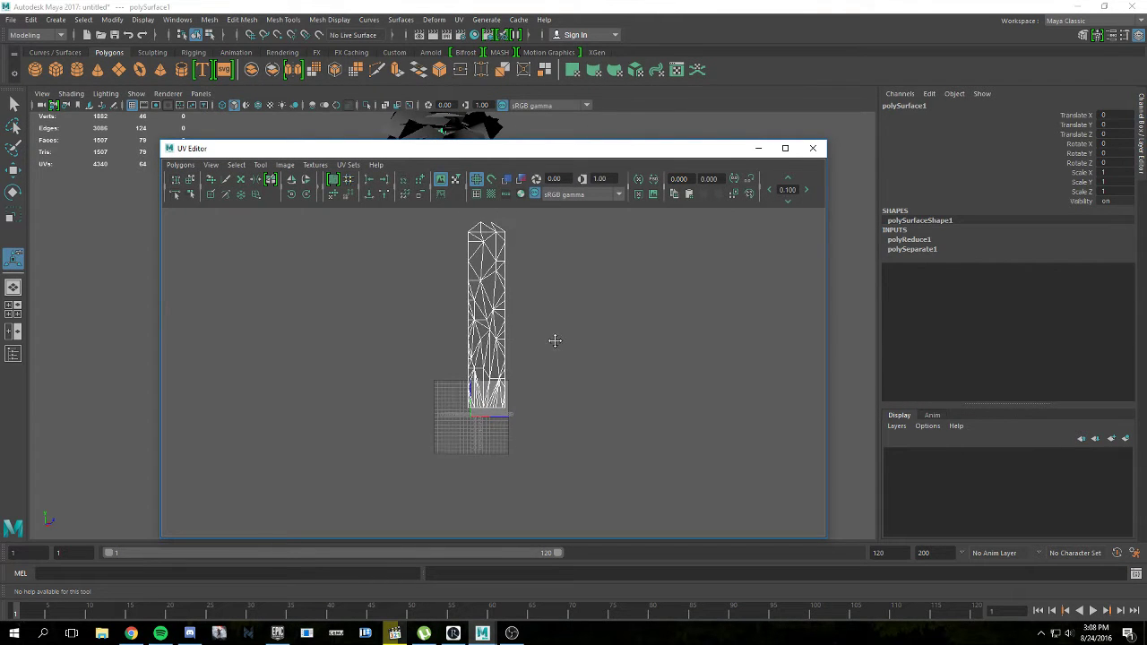
pyautogui.click(813, 148)
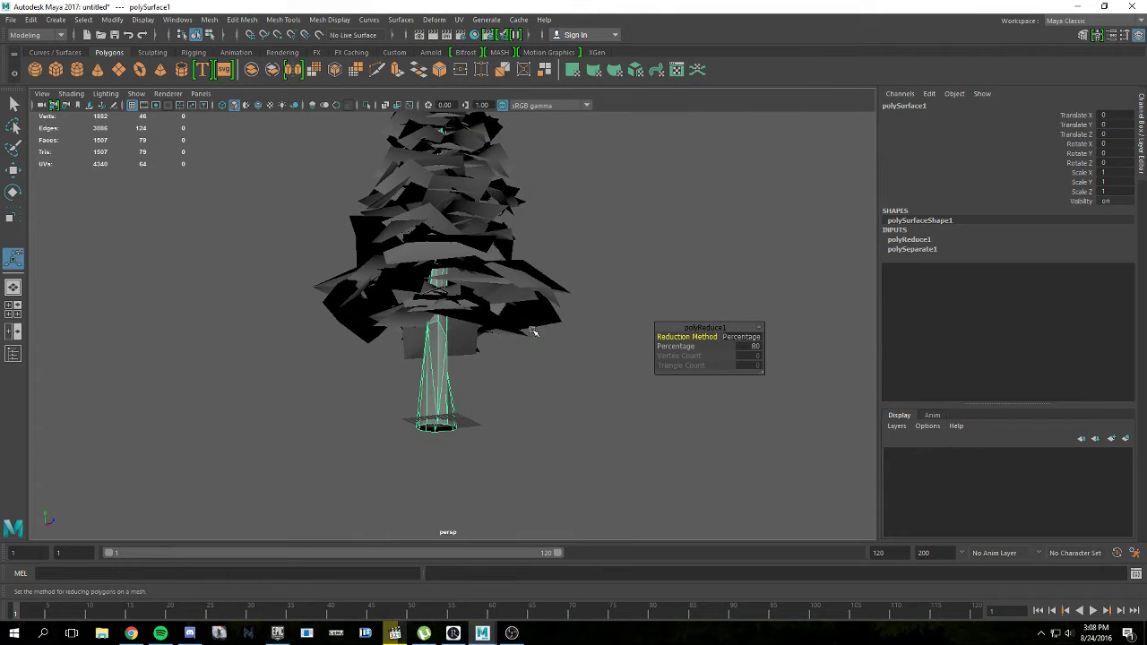
# Step: Delete several redundant edges along the lower part of the trunk in edge mode
pyautogui.keyDown('alt'); pyautogui.moveTo(534, 332); pyautogui.dragTo(630, 333); pyautogui.keyUp('alt')
pyautogui.scroll(5, 489, 396)
pyautogui.keyDown('alt'); pyautogui.moveTo(519, 430); pyautogui.dragTo(540, 254, button='middle'); pyautogui.keyUp('alt')
pyautogui.keyDown('alt'); pyautogui.moveTo(540, 254); pyautogui.dragTo(652, 269); pyautogui.keyUp('alt')
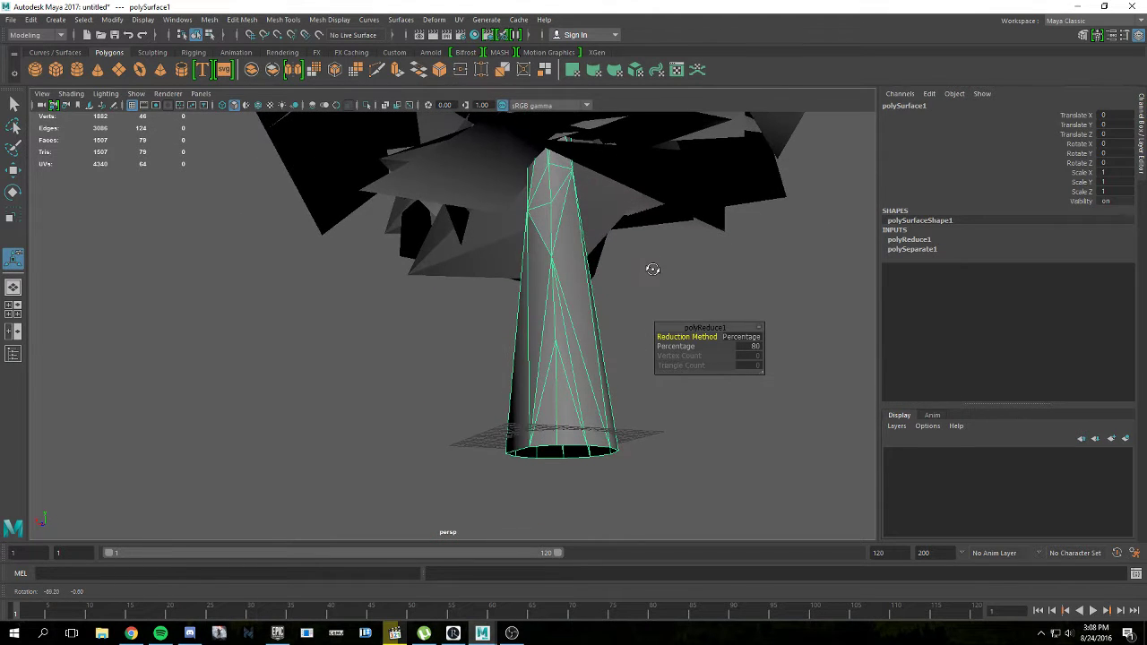
pyautogui.moveTo(707, 275); pyautogui.dragTo(707, 243, button='right')
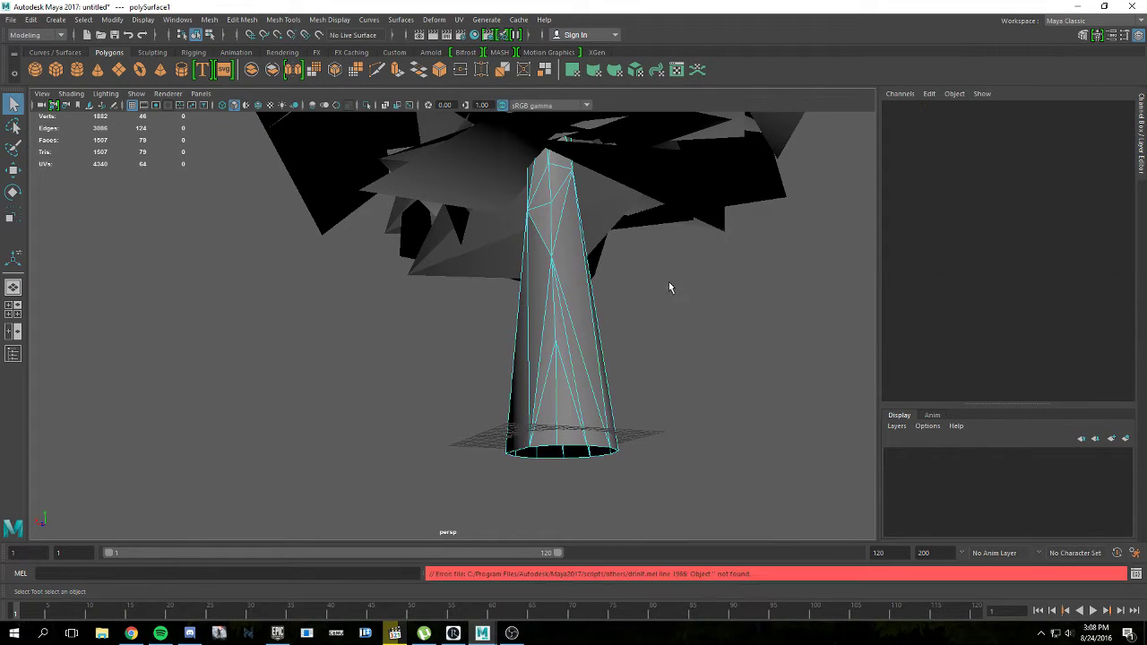
pyautogui.click(573, 357)
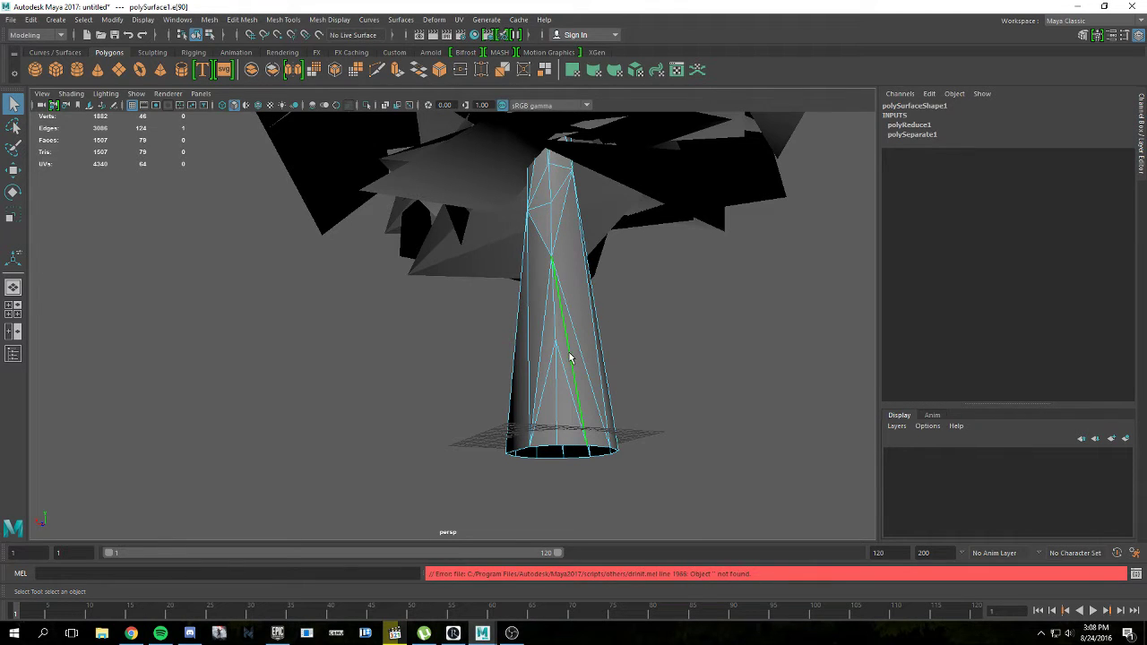
pyautogui.press('Delete')
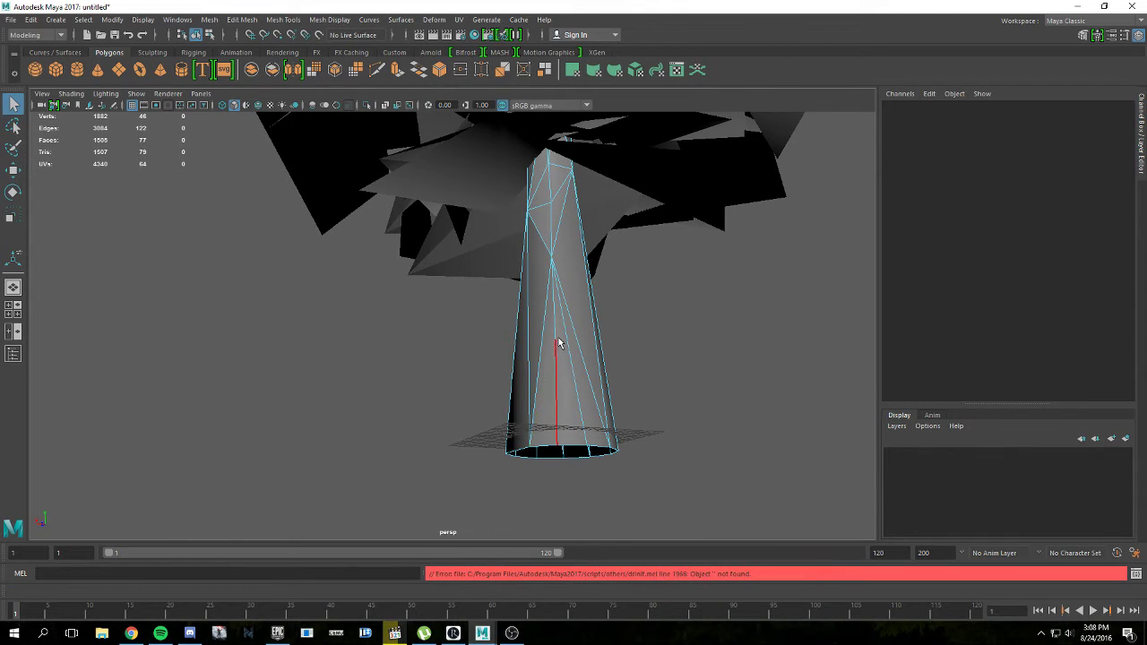
pyautogui.click(552, 220)
pyautogui.press('Delete')
# Step: Inspect the trunk from another angle and undo the most recent edge deletions
pyautogui.keyDown('alt'); pyautogui.moveTo(713, 345); pyautogui.dragTo(741, 350); pyautogui.keyUp('alt')
pyautogui.hotkey('ctrl', 'z')
pyautogui.hotkey('ctrl', 'z')
pyautogui.hotkey('ctrl', 'z')
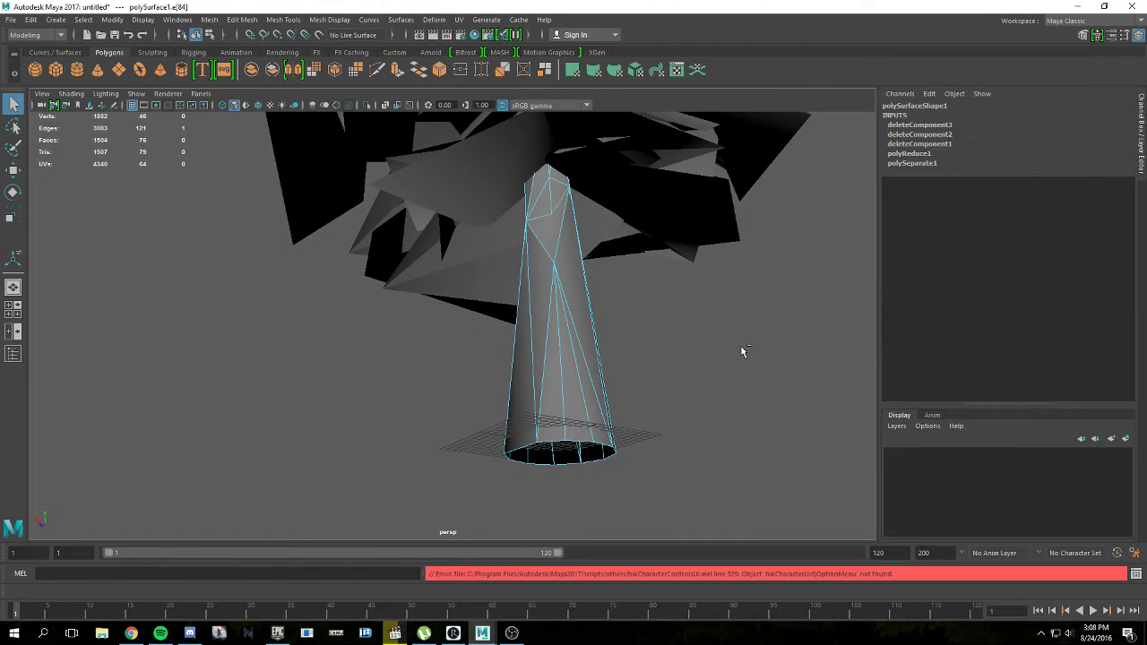
# Step: Try to reposition a vertex on the trunk just below the branches with the Move tool and clear the selection
pyautogui.keyDown('alt'); pyautogui.moveTo(742, 351); pyautogui.dragTo(650, 344); pyautogui.keyUp('alt')
pyautogui.moveTo(641, 288); pyautogui.dragTo(601, 301, button='right')
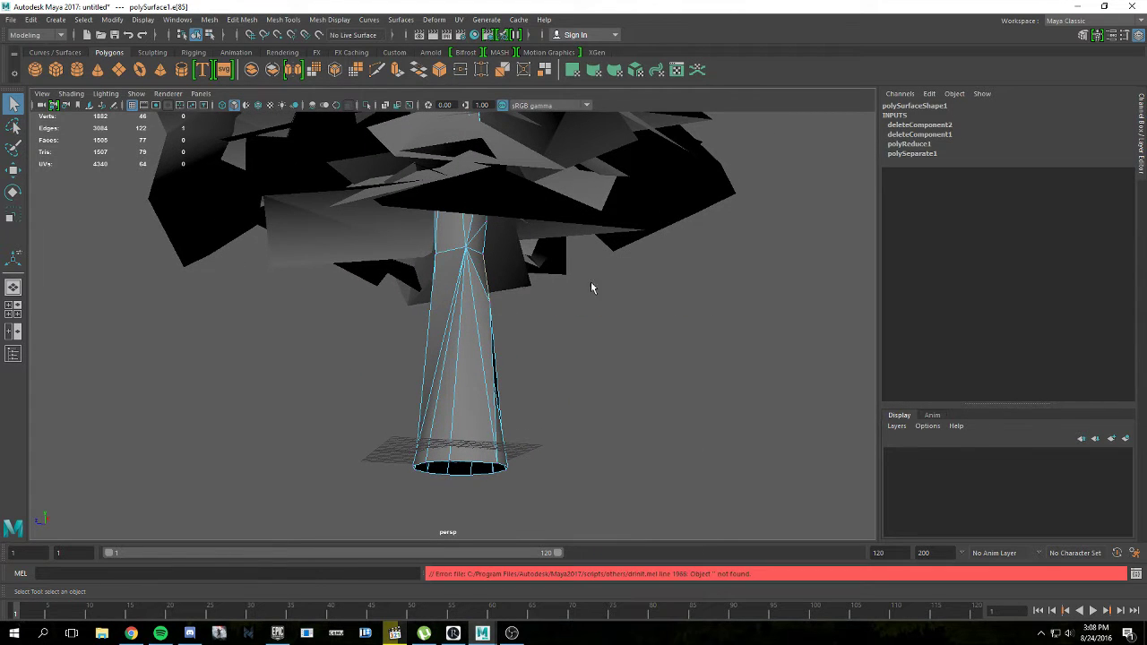
pyautogui.click(484, 258)
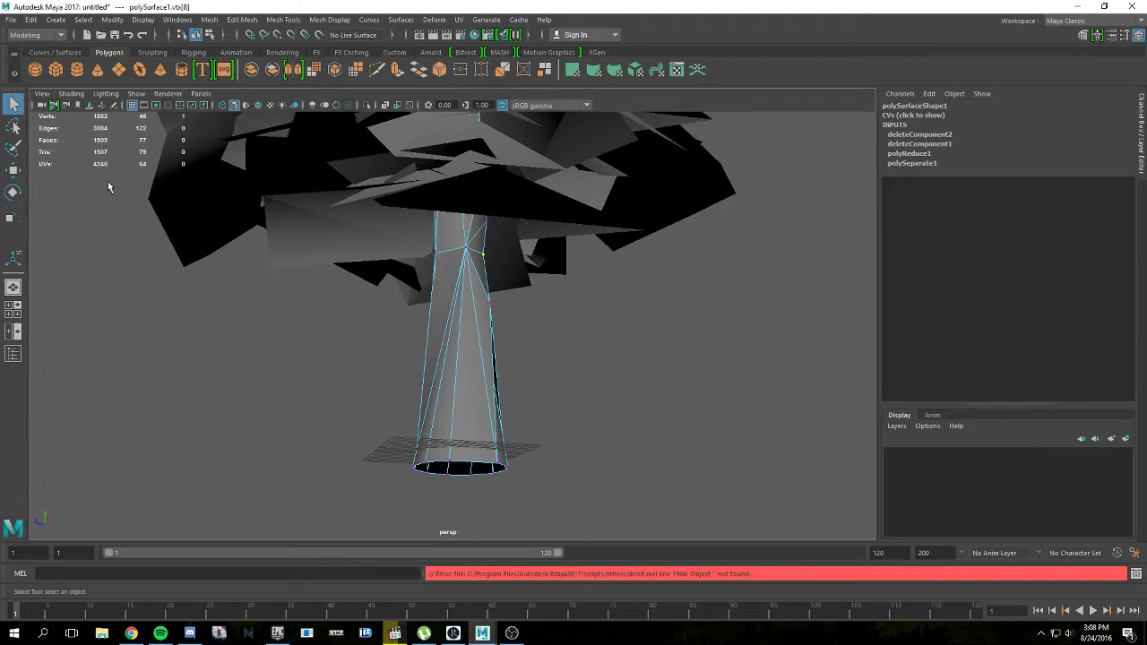
pyautogui.click(12, 170)
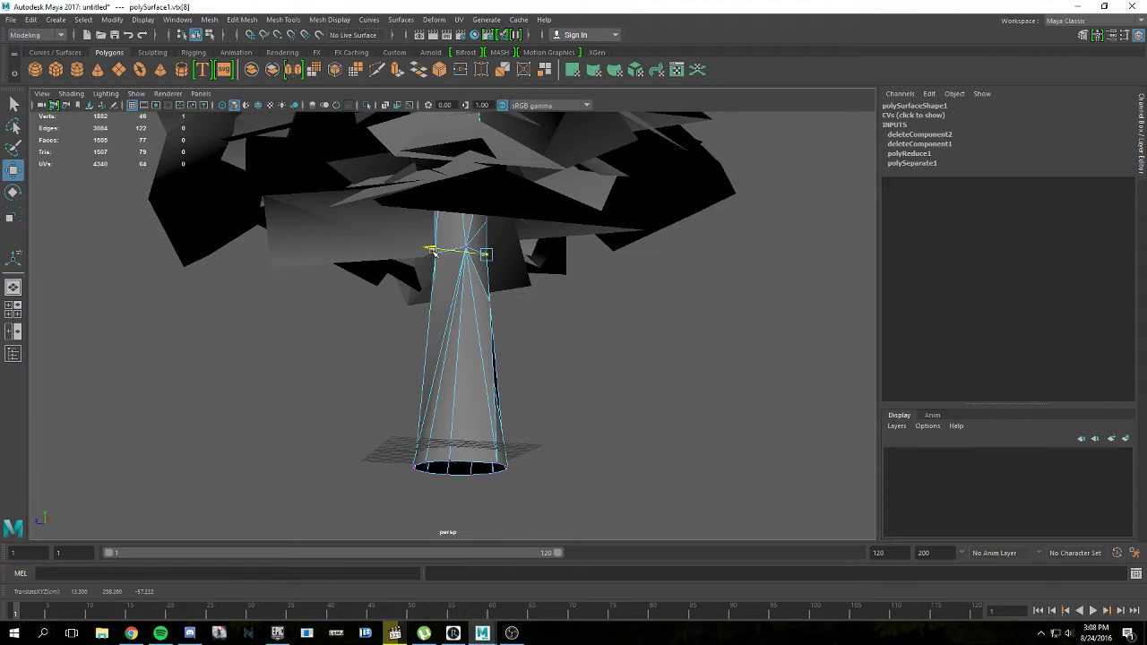
pyautogui.keyDown('alt'); pyautogui.moveTo(436, 252); pyautogui.dragTo(699, 381); pyautogui.keyUp('alt')
pyautogui.click(740, 387)
pyautogui.keyDown('alt'); pyautogui.moveTo(776, 389); pyautogui.dragTo(468, 429); pyautogui.keyUp('alt')
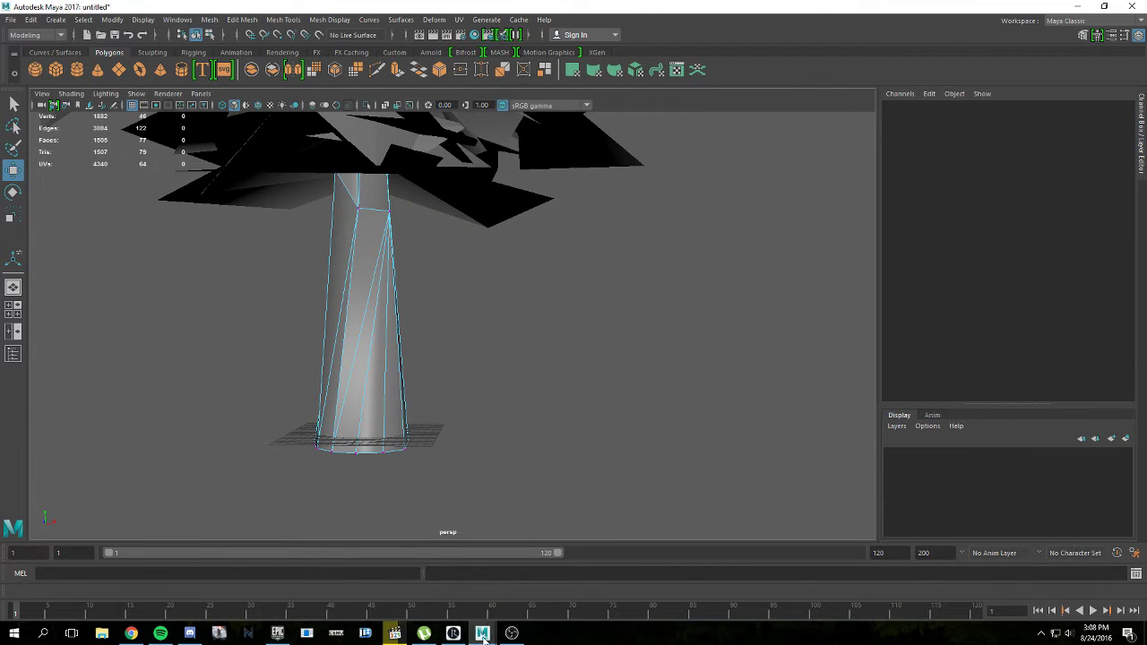
# Step: Minimize Maya to reach the Unreal Editor and move through the level for a view of the forest trees
pyautogui.click(1076, 6)
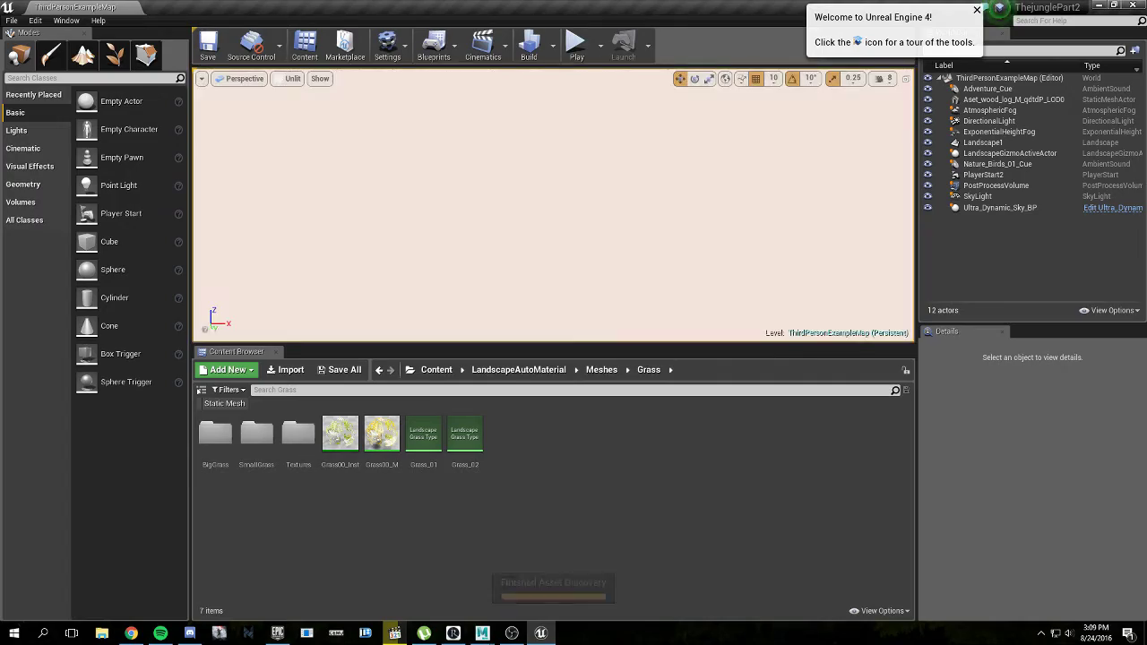
pyautogui.press('w')
pyautogui.moveTo(573, 165); pyautogui.dragTo(574, 222, button='right')
pyautogui.press('w')
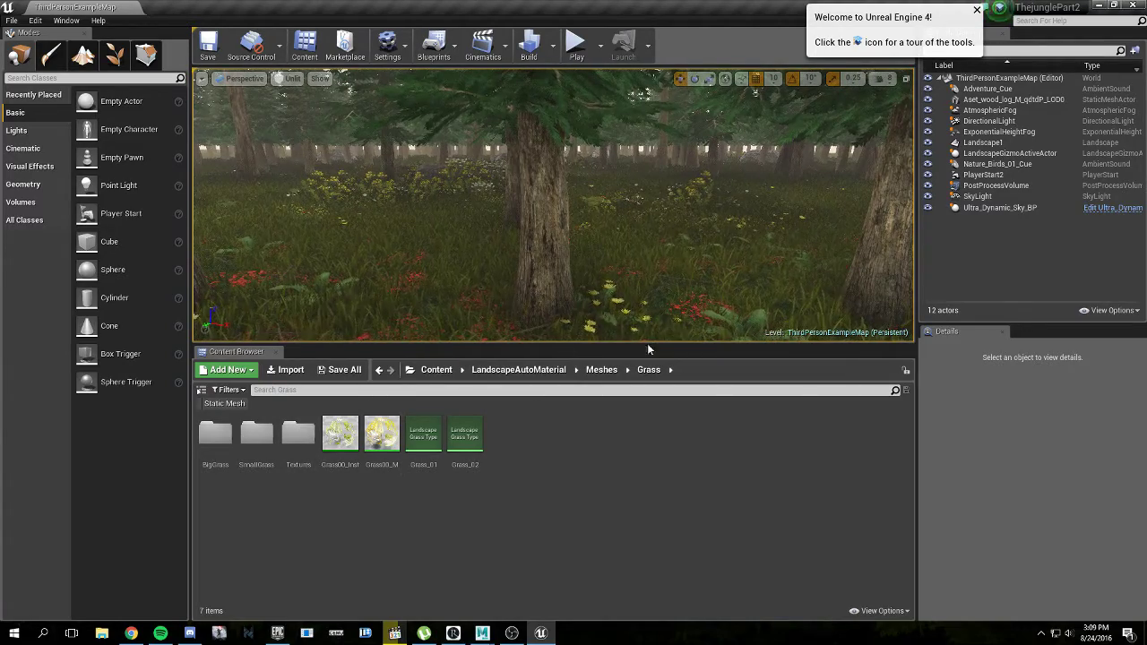
# Step: Browse to the Meshes/Trees/Fir-Tree content folder and open the Fir-Tree-02 static mesh
pyautogui.click(599, 369)
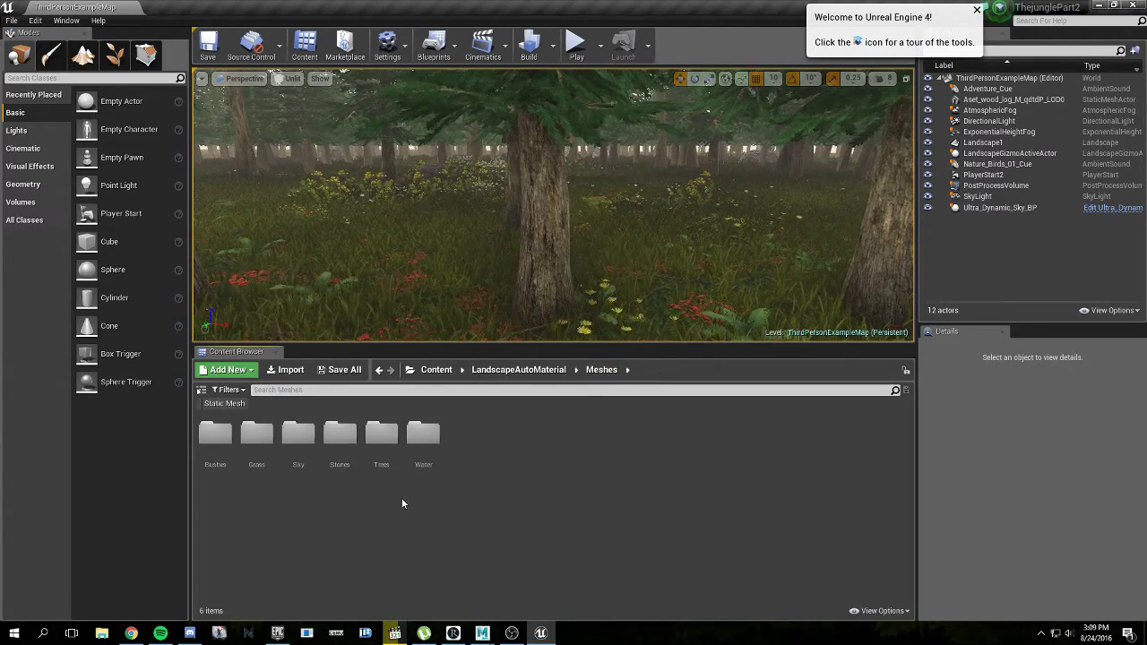
pyautogui.doubleClick(378, 438)
pyautogui.doubleClick(256, 434)
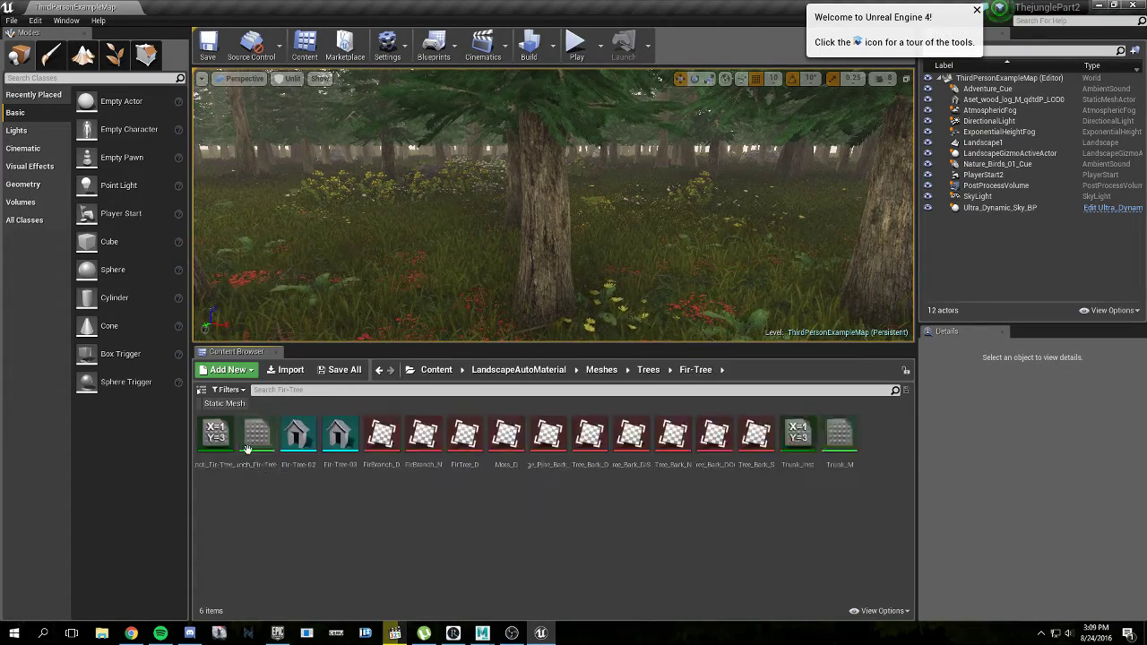
pyautogui.rightClick(299, 445)
pyautogui.click(296, 445)
pyautogui.doubleClick(298, 446)
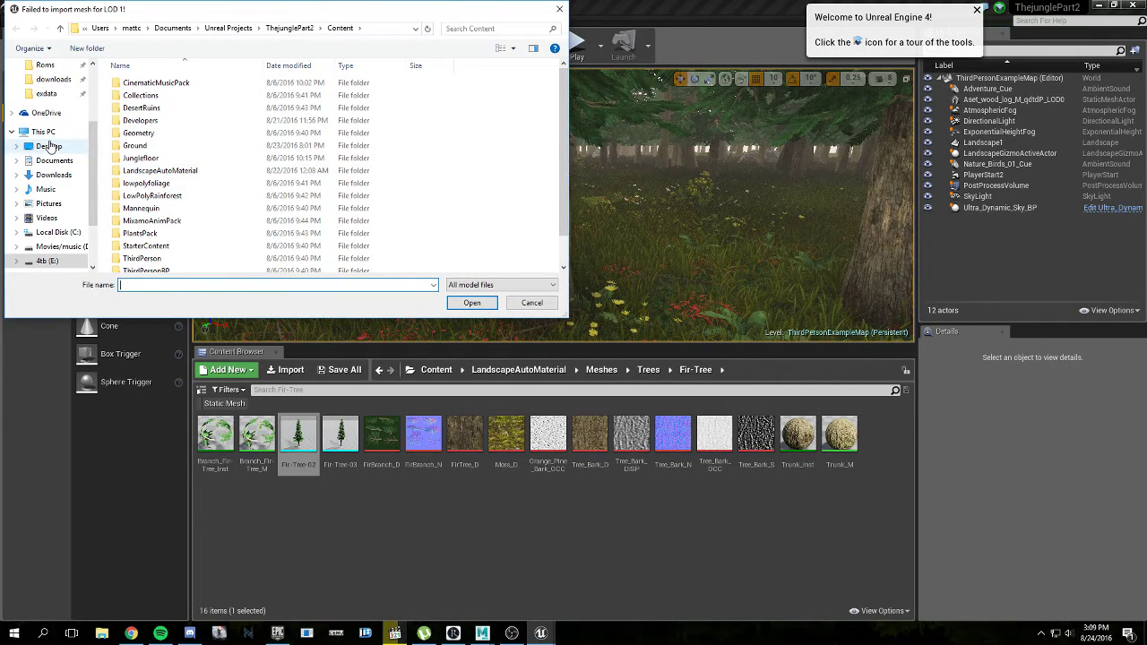
# Step: Choose Fir-Tree-lod1.FBX from the desktop Assets folder as the mesh to import for LOD 1
pyautogui.click(48, 146)
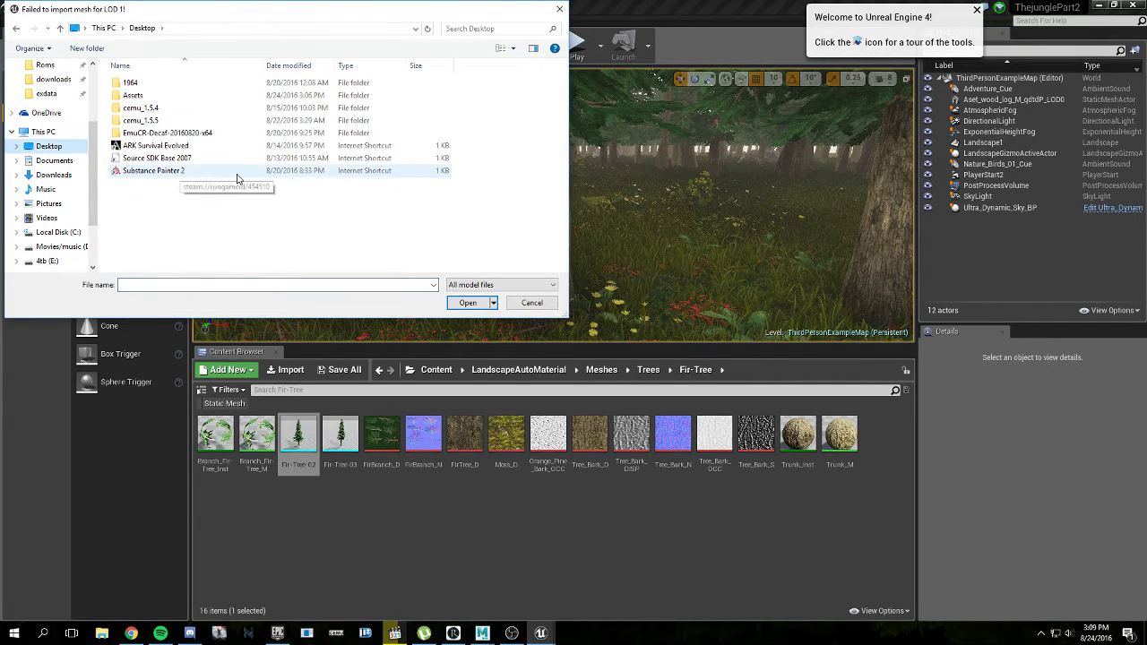
pyautogui.doubleClick(132, 95)
pyautogui.scroll(-4, 215, 183)
pyautogui.scroll(-1, 215, 183)
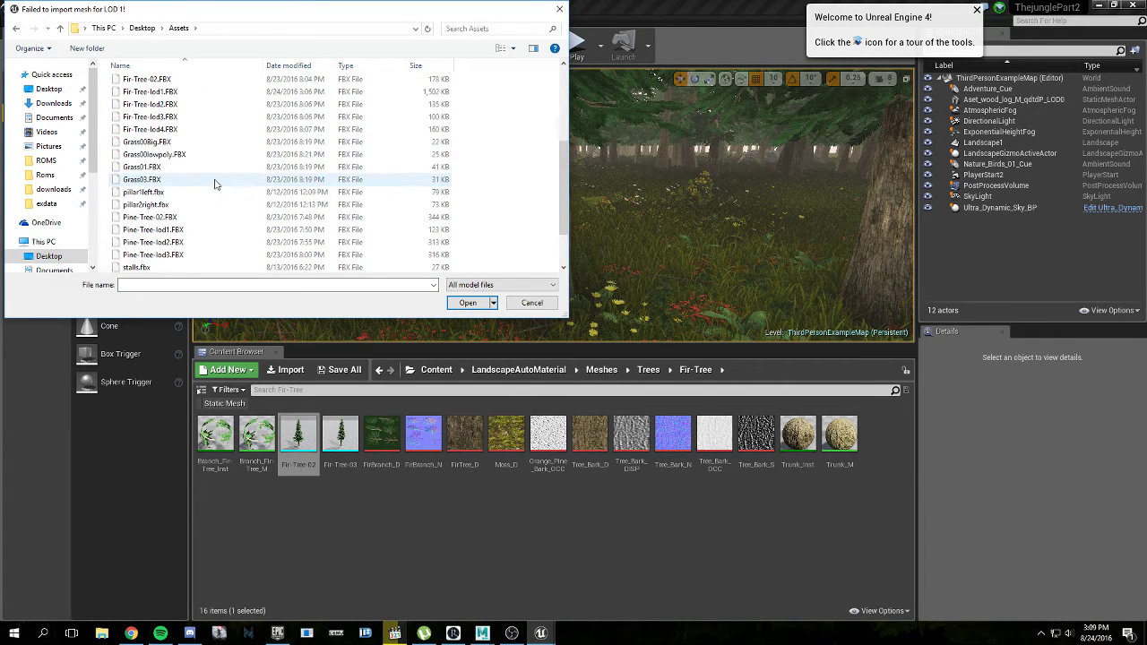
pyautogui.doubleClick(169, 93)
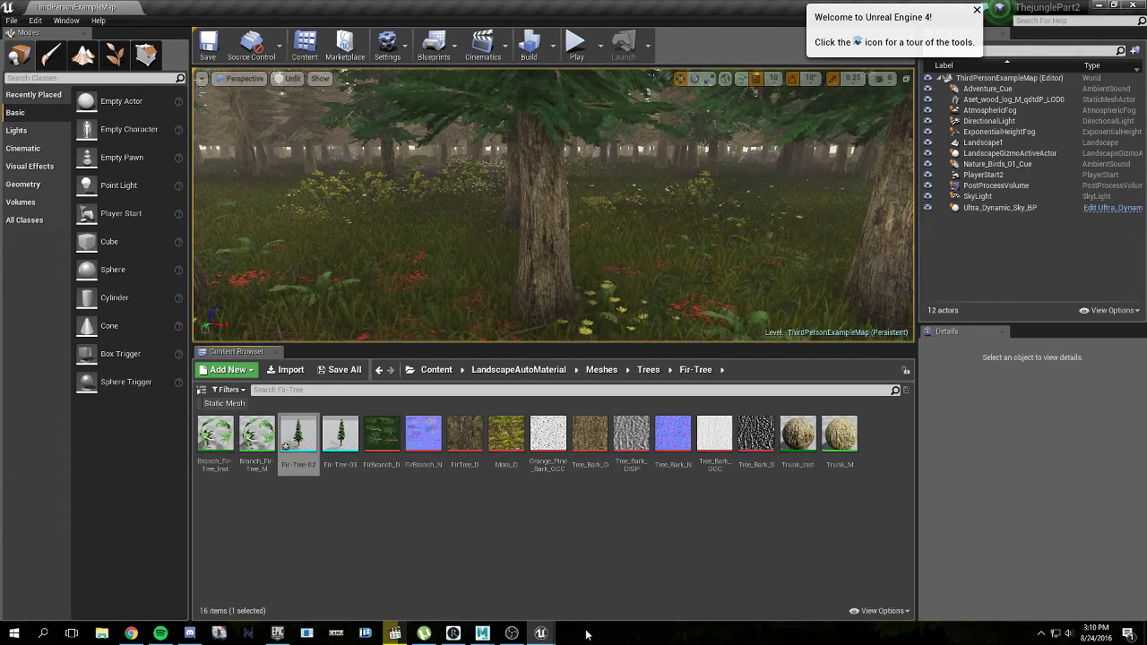
# Step: Switch back to Maya and combine all of the fir tree's pieces, including the trunk, into one mesh
pyautogui.moveTo(482, 633)
pyautogui.click(541, 603)
pyautogui.scroll(-10, 440, 299)
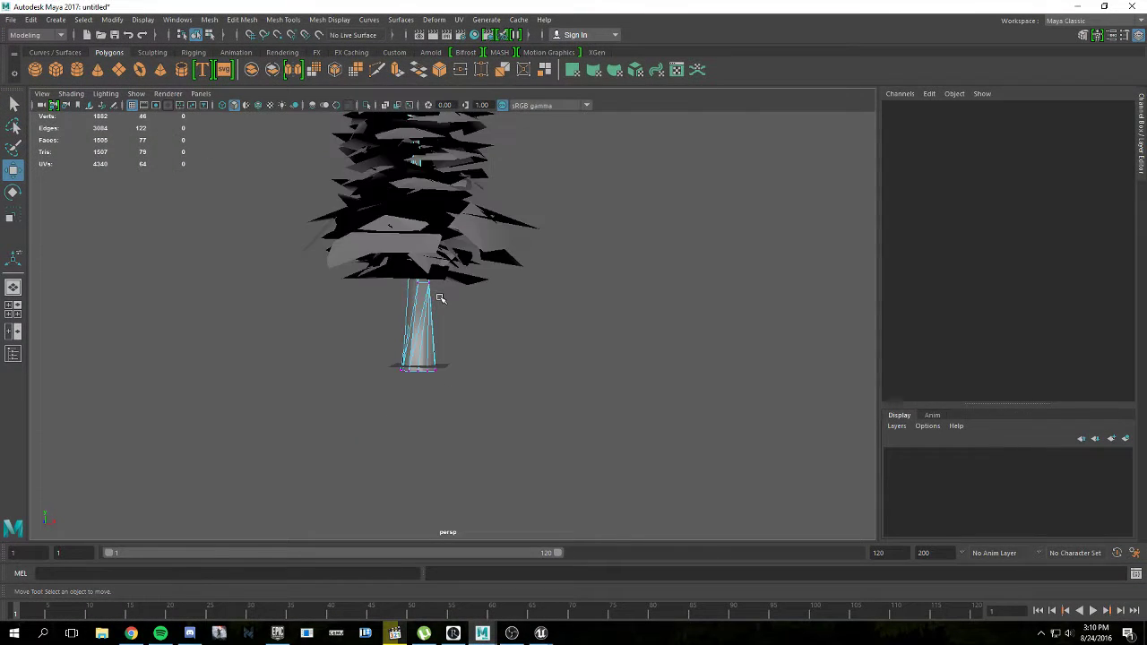
pyautogui.moveTo(322, 445); pyautogui.dragTo(403, 165)
pyautogui.click(544, 72)
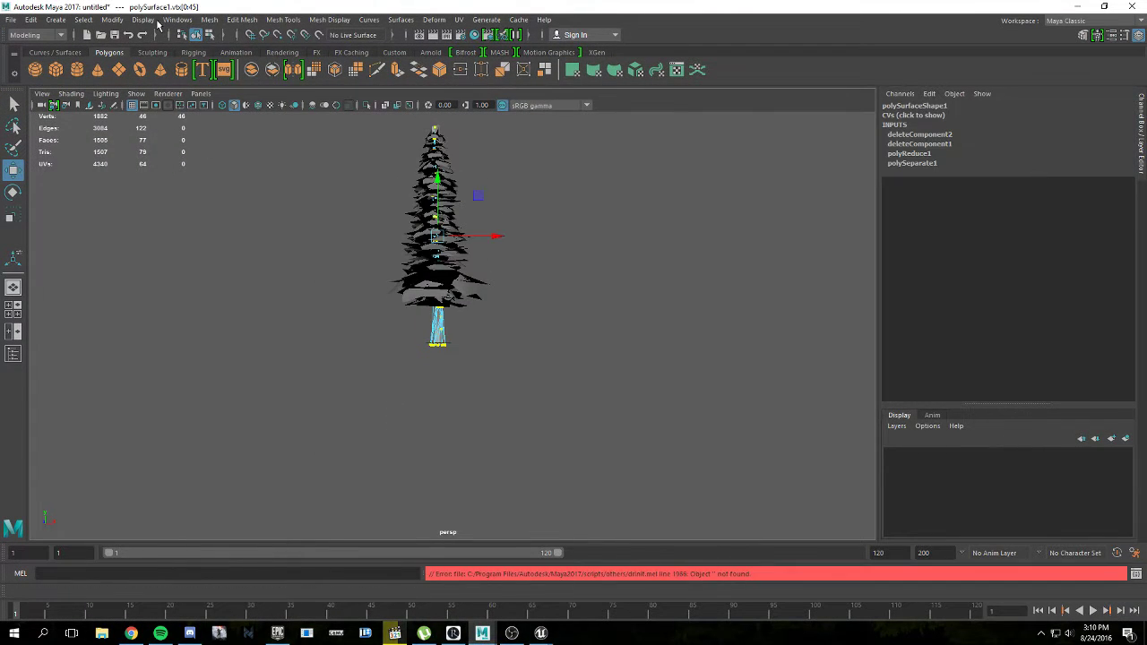
pyautogui.moveTo(331, 383); pyautogui.dragTo(412, 269, button='right')
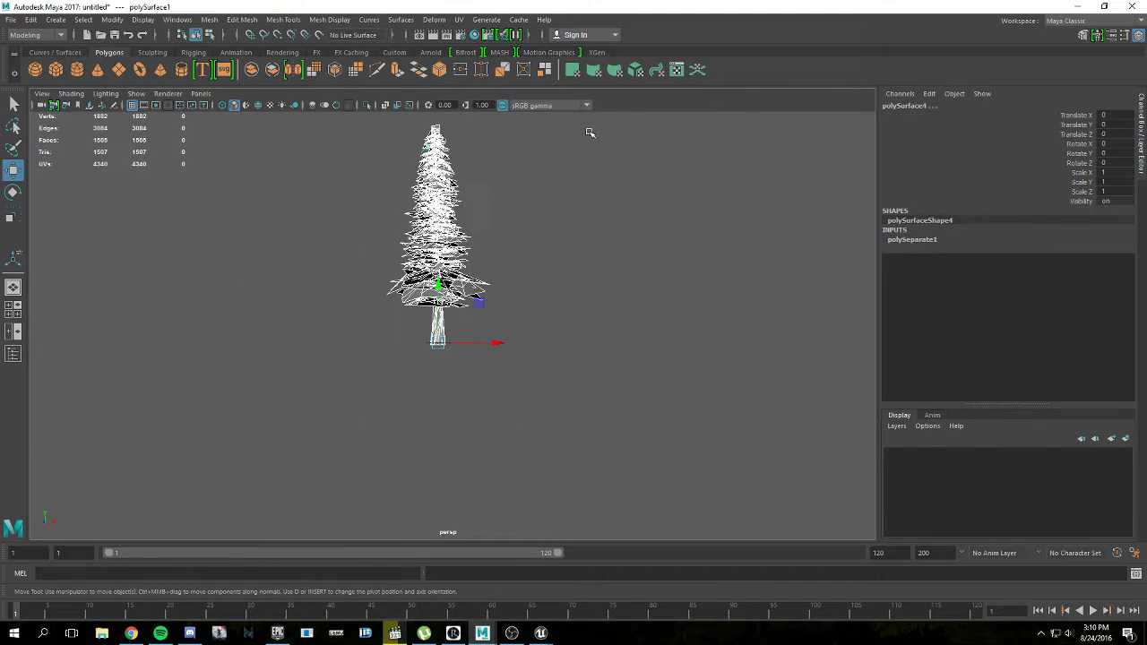
pyautogui.click(209, 19)
pyautogui.moveTo(220, 52)
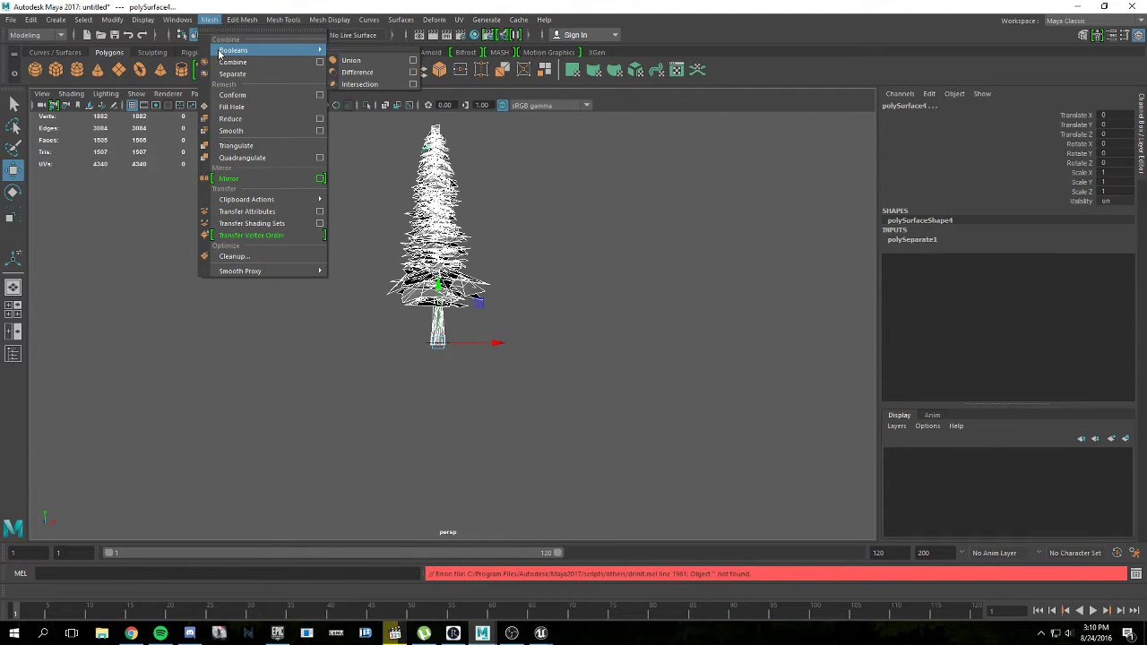
pyautogui.click(350, 60)
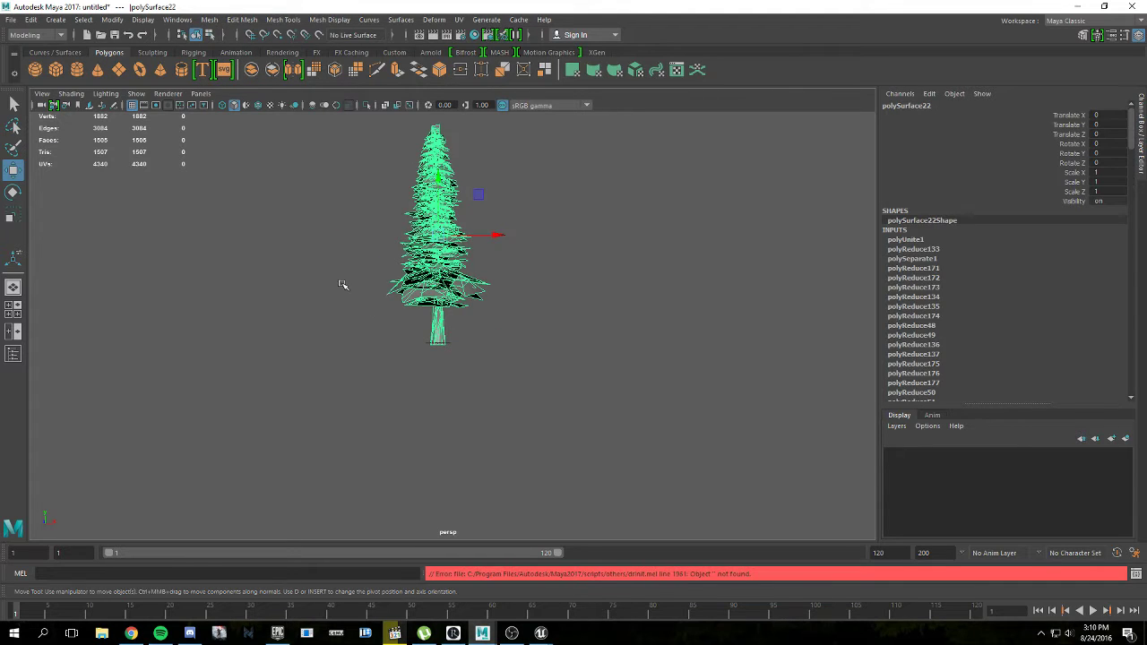
# Step: Export the whole scene as FBX to the desktop Assets folder, overwriting Fir-Tree-lod1.FBX
pyautogui.click(11, 19)
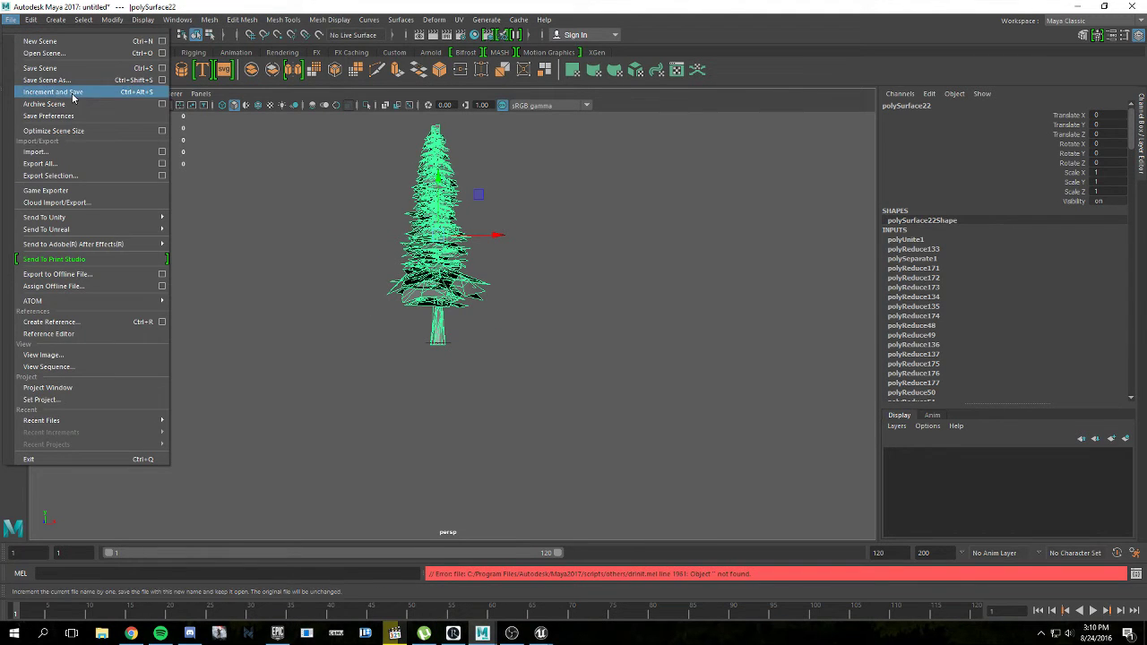
pyautogui.click(73, 167)
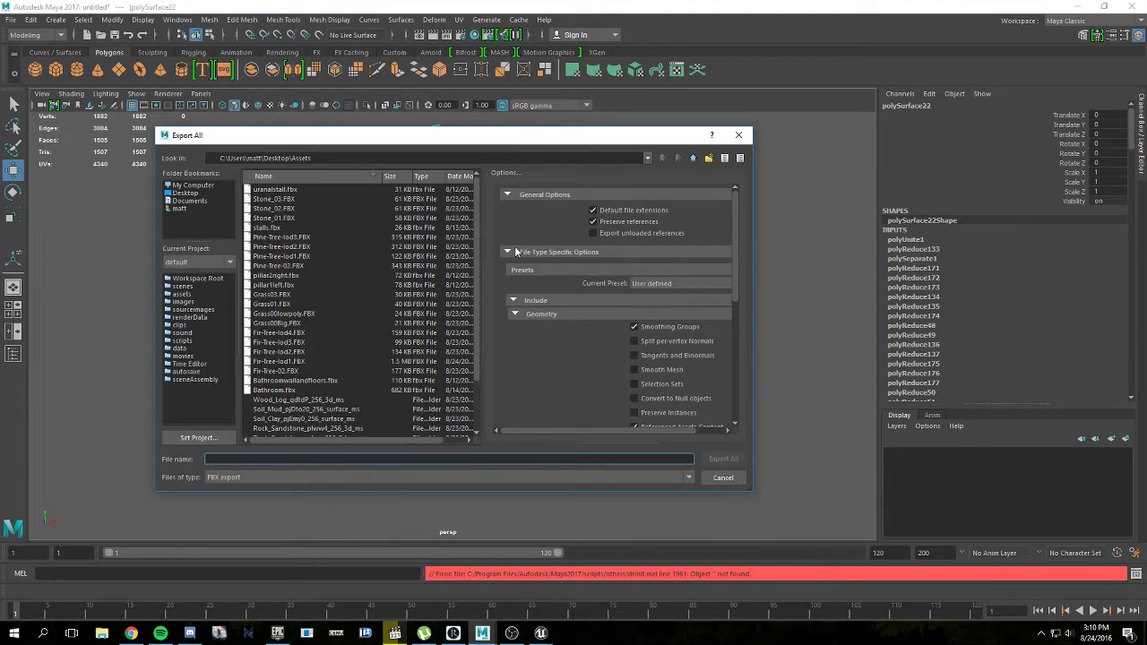
pyautogui.doubleClick(298, 257)
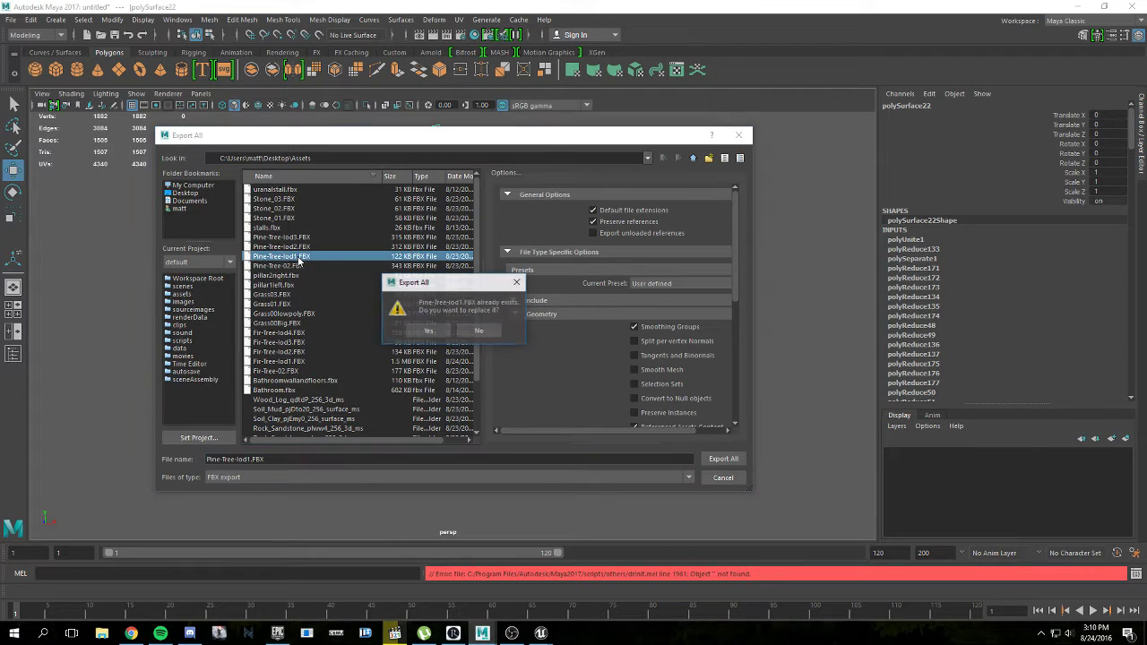
pyautogui.click(479, 331)
pyautogui.scroll(-1, 306, 241)
pyautogui.scroll(-1, 306, 240)
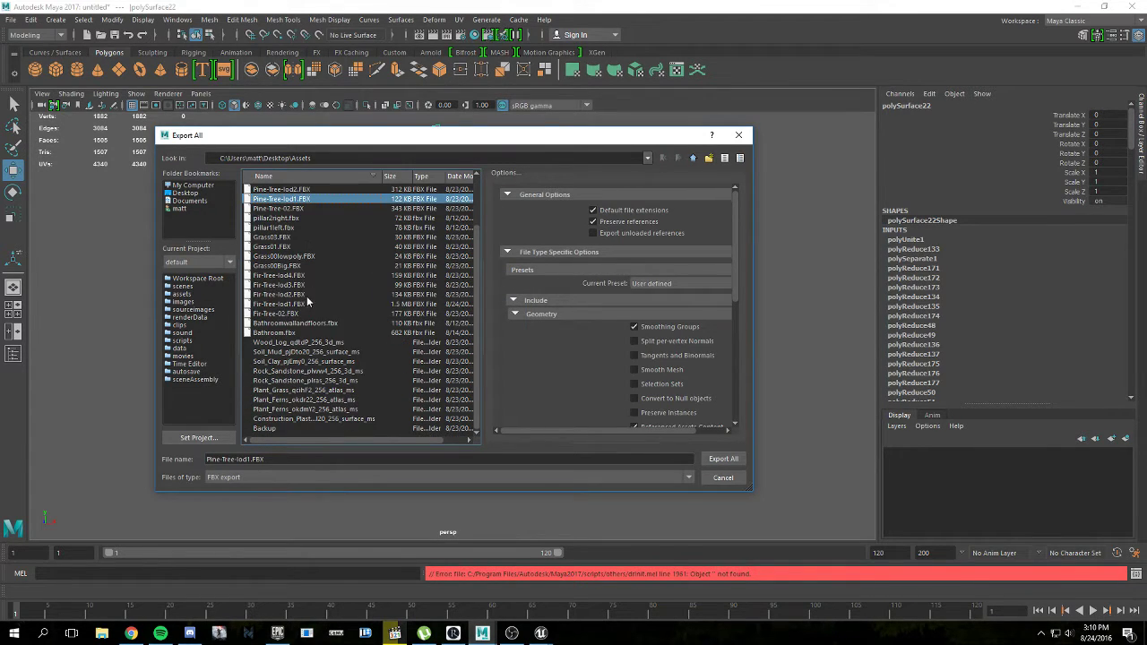
pyautogui.doubleClick(296, 305)
pyautogui.click(428, 332)
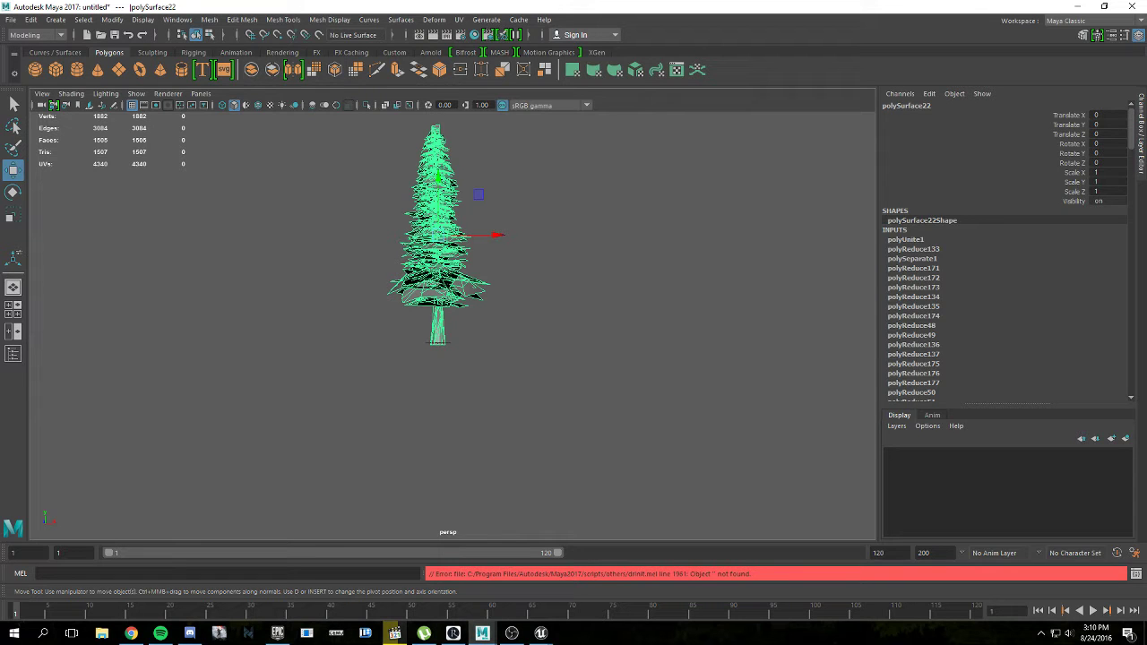
# Step: Switch to Unreal and choose the re-exported Fir-Tree-lod1.FBX as the LOD 1 mesh for Fir-Tree-02
pyautogui.hotkey('alt', 'Tab')
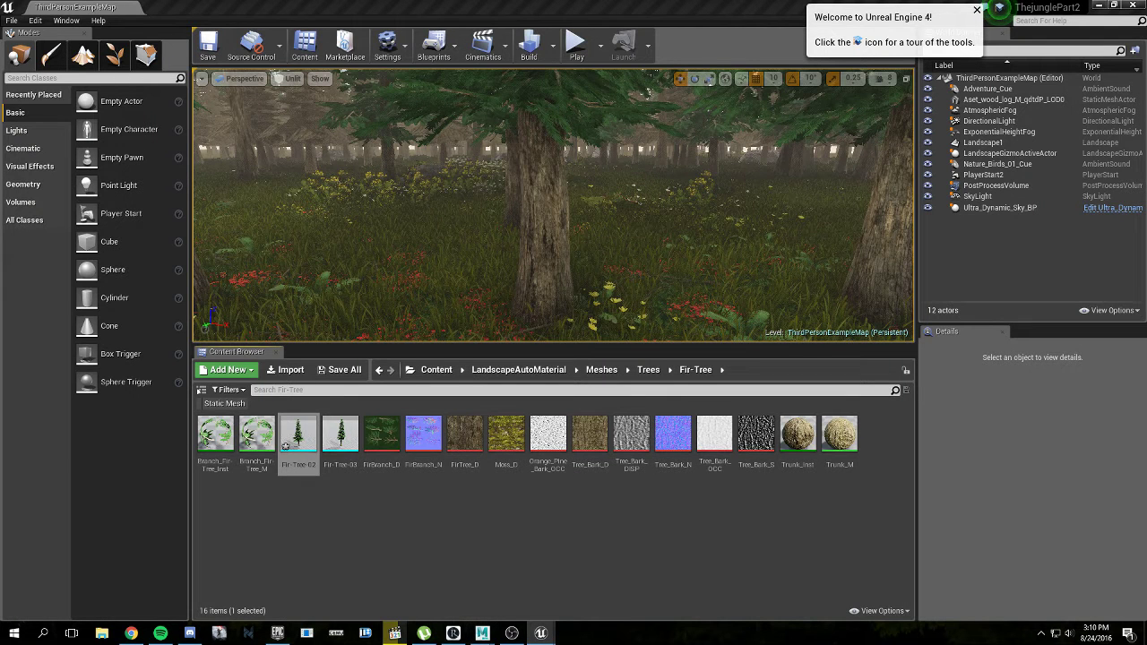
pyautogui.scroll(-4, 174, 230)
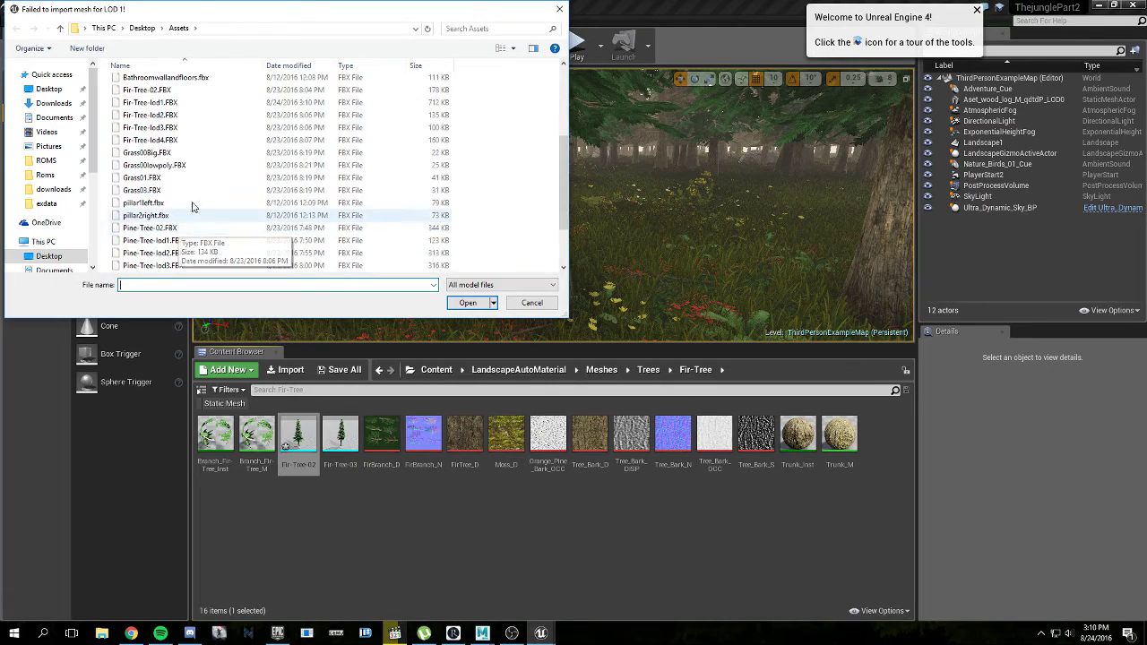
pyautogui.doubleClick(149, 102)
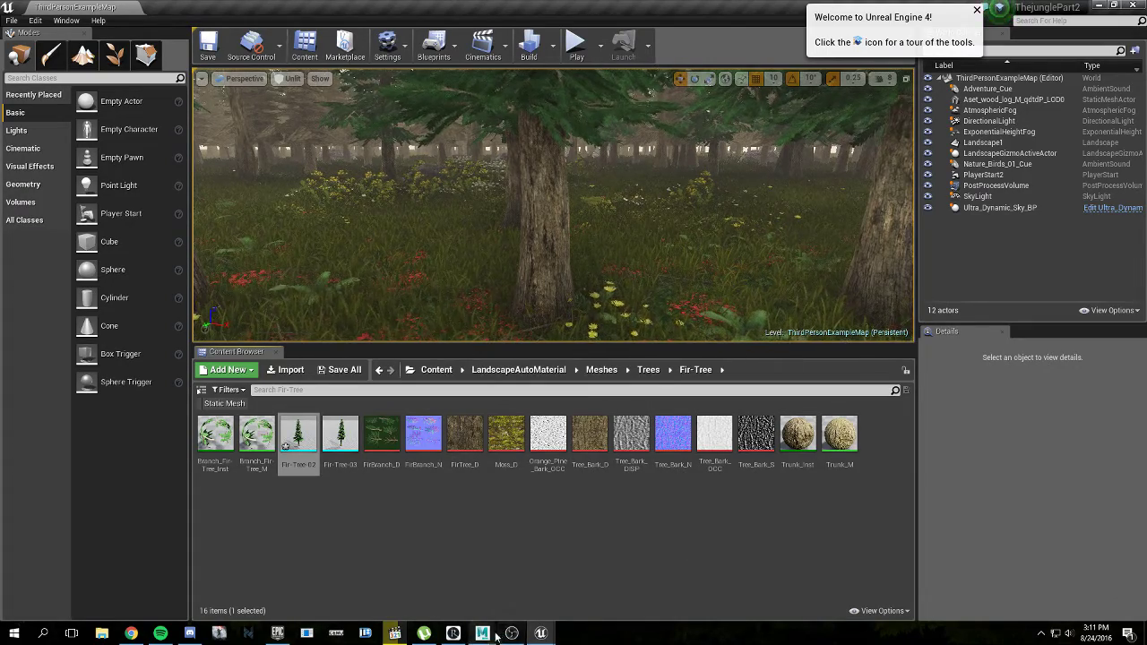
# Step: Switch back to Maya and start a new empty scene without saving the reduced fir tree scene
pyautogui.moveTo(482, 633)
pyautogui.click(547, 584)
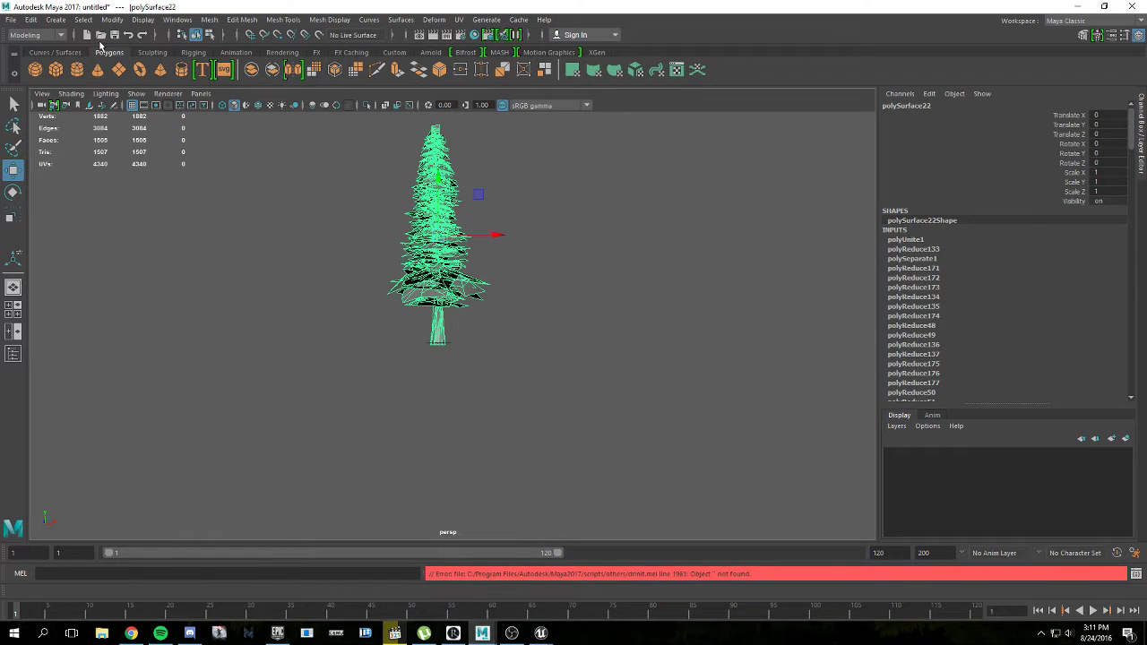
pyautogui.click(86, 36)
pyautogui.click(571, 319)
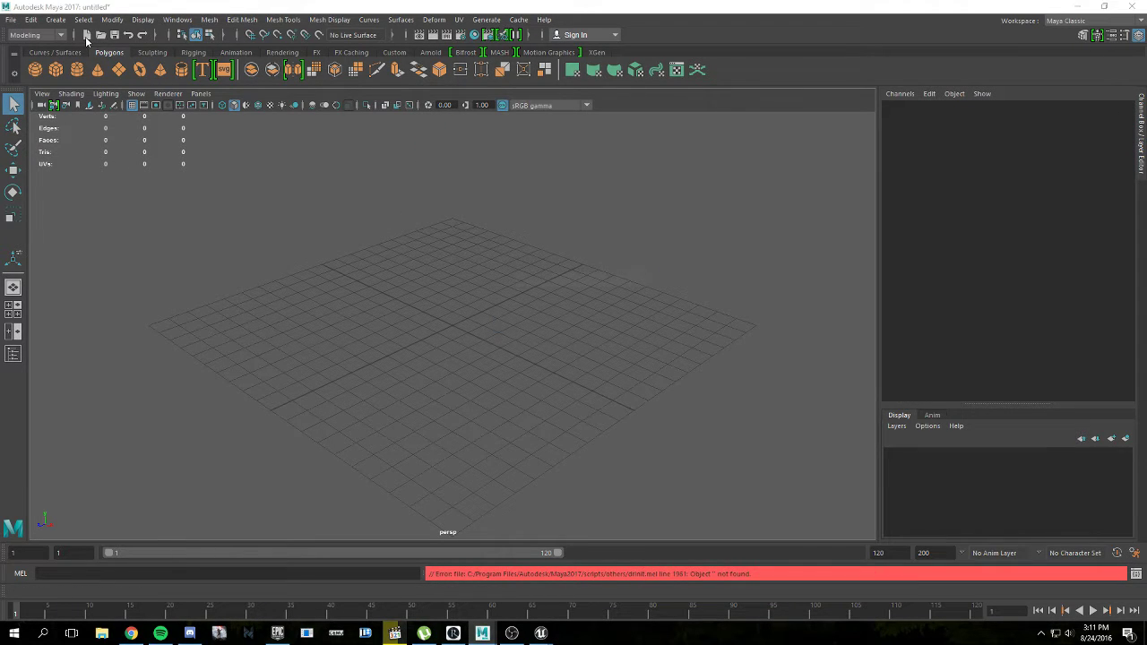
pyautogui.click(86, 35)
pyautogui.click(573, 320)
pyautogui.click(11, 19)
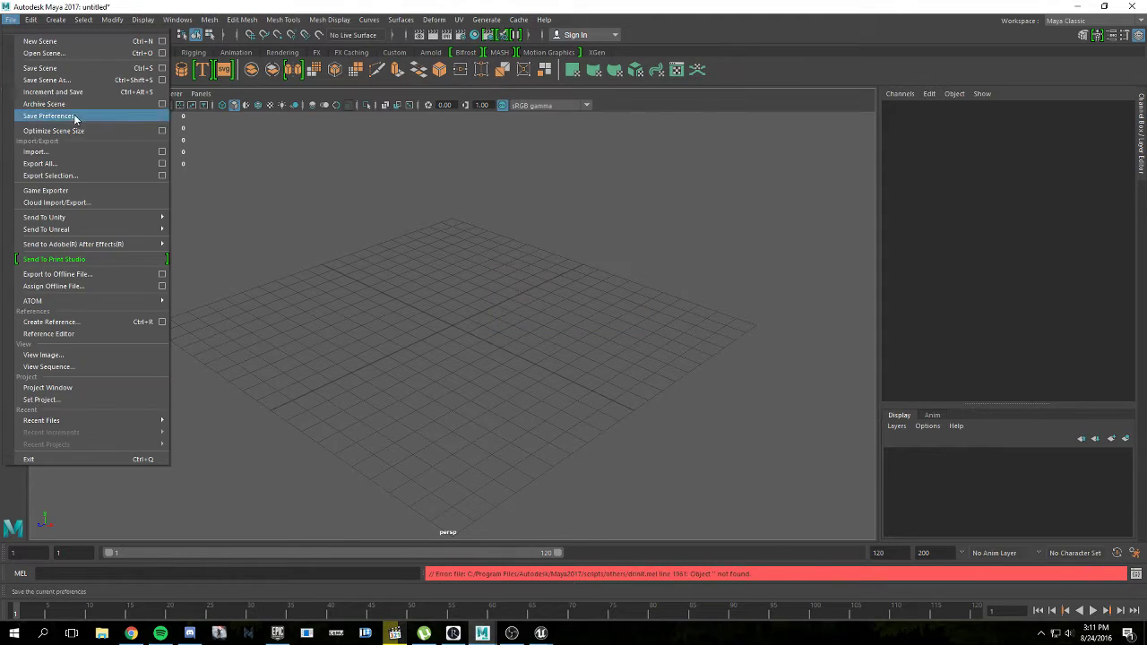
pyautogui.click(153, 162)
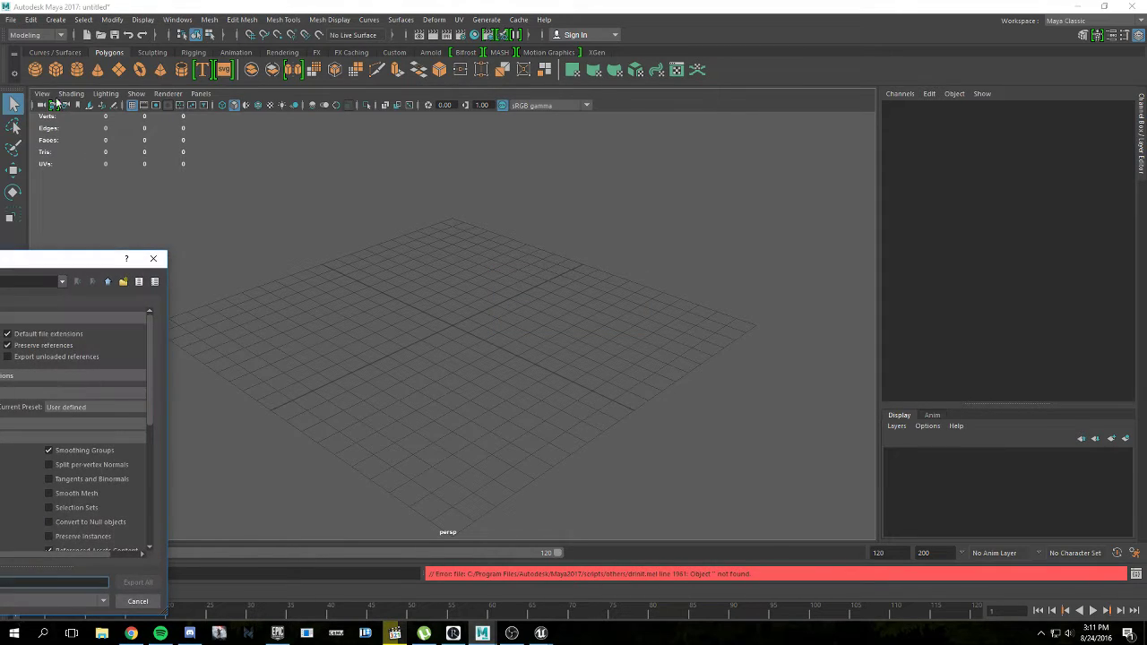
pyautogui.click(154, 259)
pyautogui.click(1081, 6)
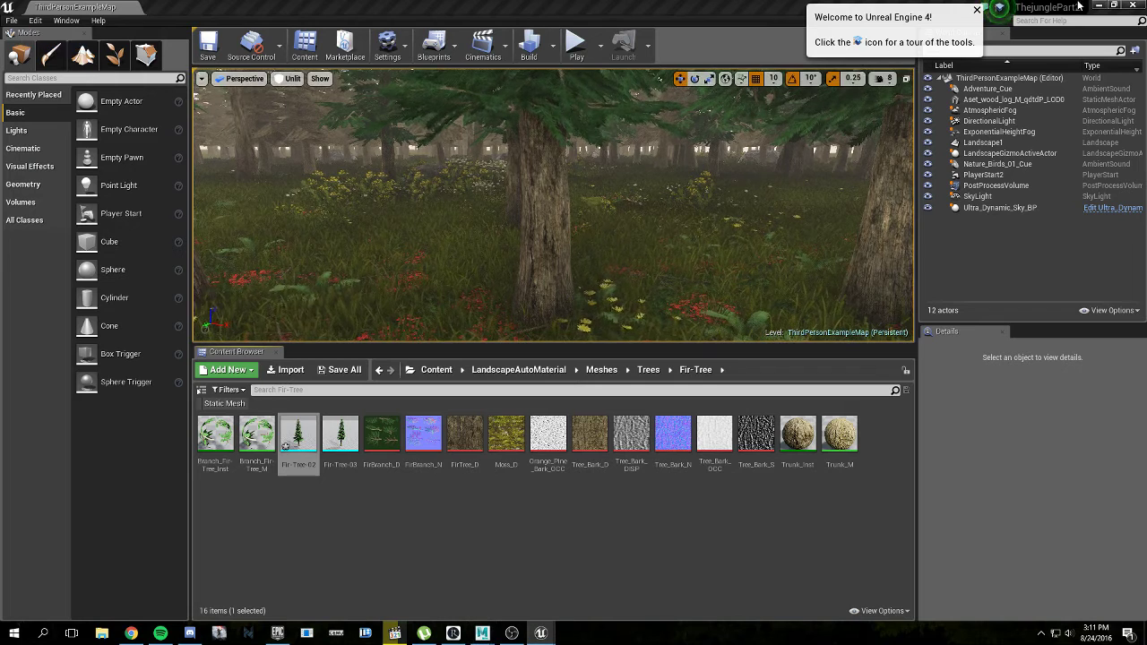
pyautogui.click(518, 601)
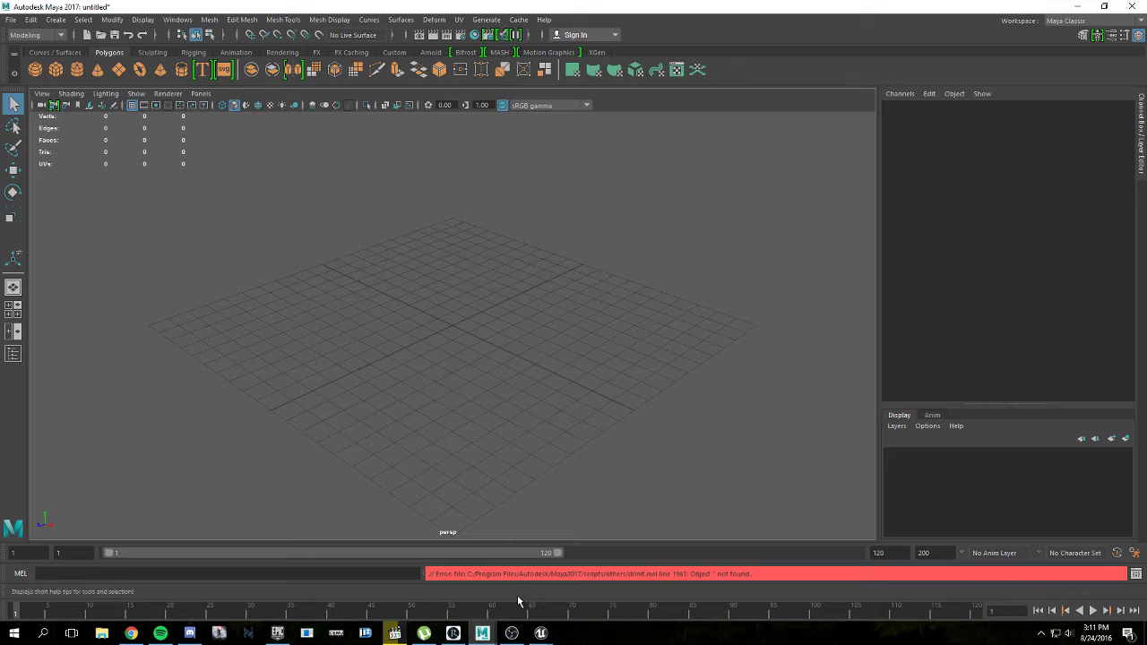
# Step: Import Fir-Tree-02.FBX from the desktop Assets folder into the empty scene and select the tree
pyautogui.click(11, 19)
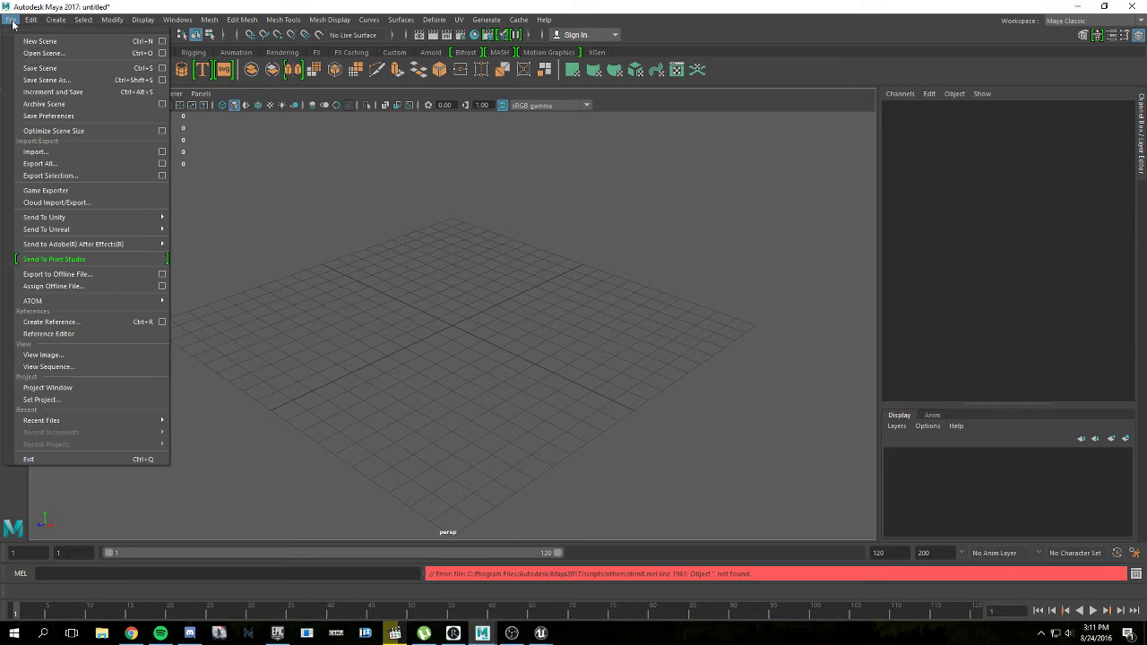
pyautogui.click(72, 152)
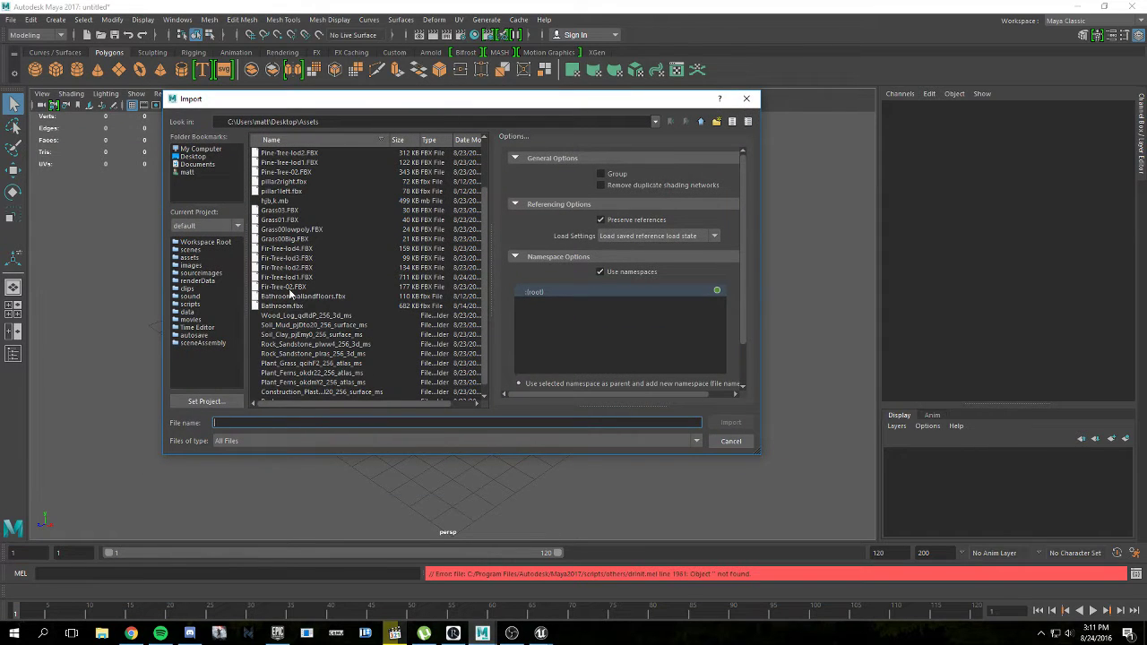
pyautogui.doubleClick(288, 287)
pyautogui.scroll(-5, 420, 270)
pyautogui.click(465, 334)
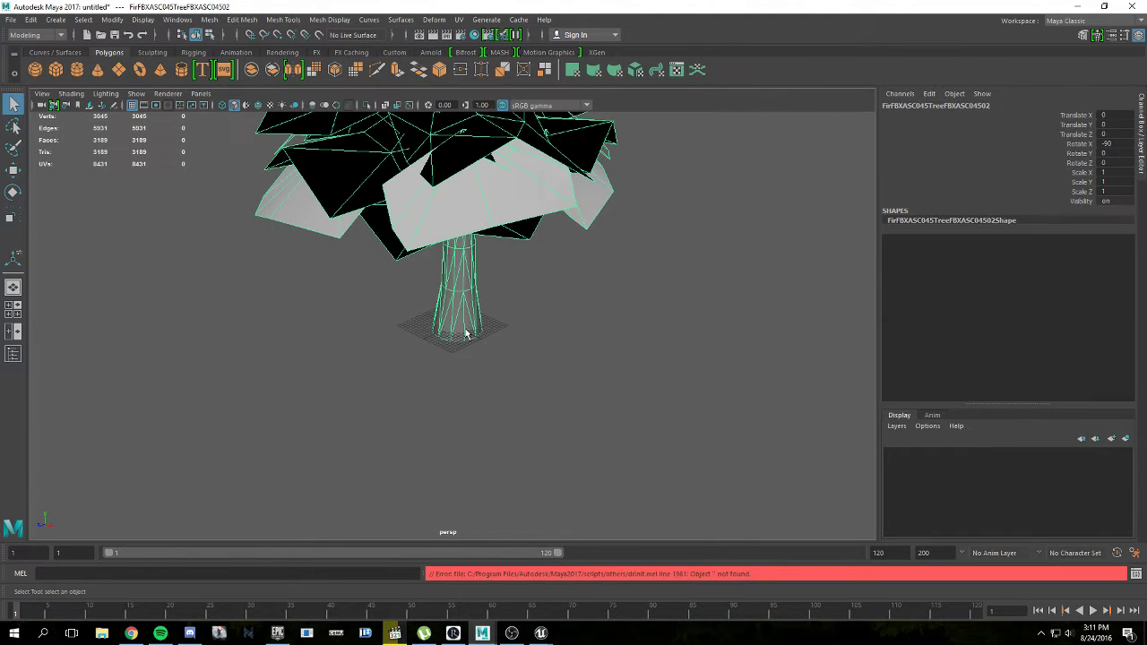
# Step: Try to reduce the polygon count of the whole imported fir tree mesh
pyautogui.click(209, 20)
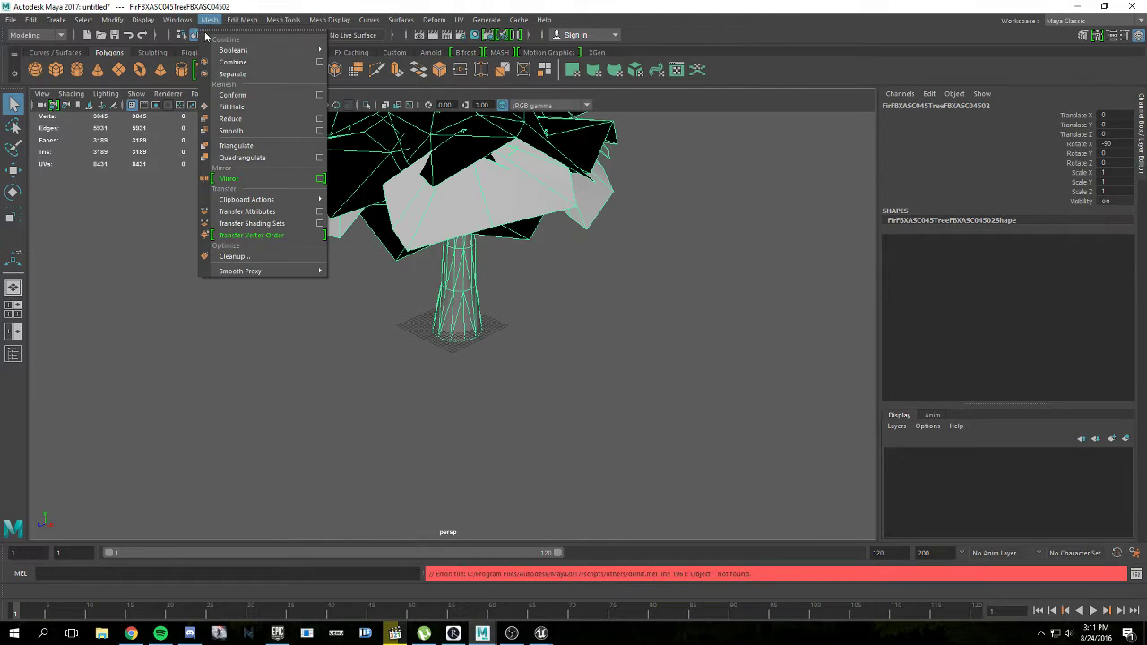
pyautogui.click(252, 126)
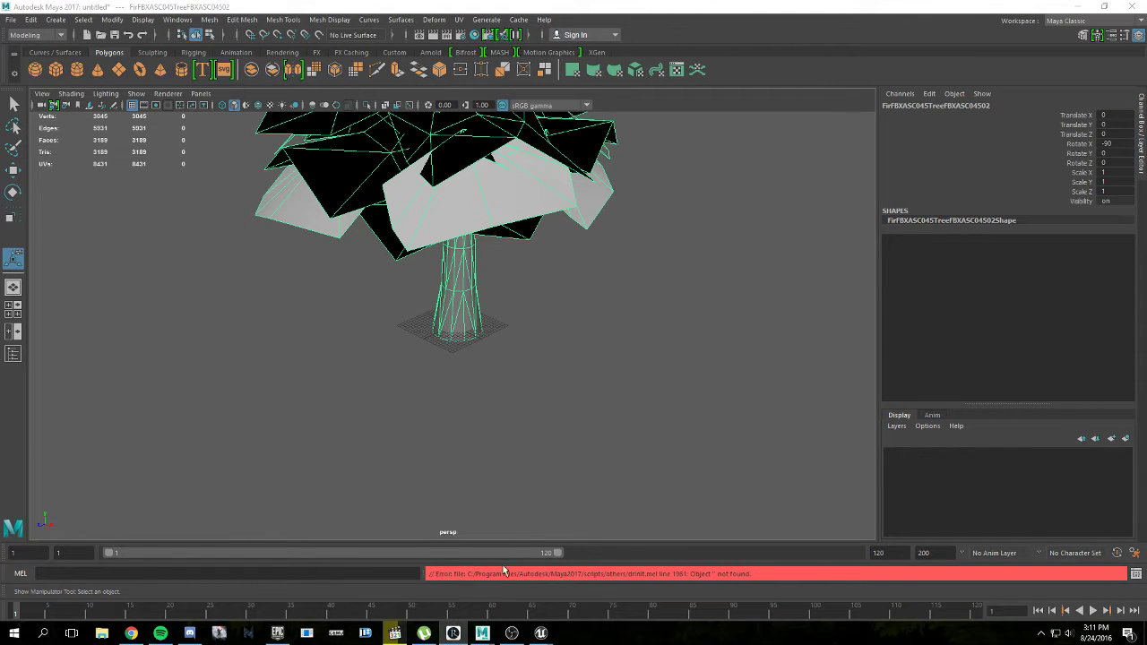
pyautogui.moveTo(475, 634)
pyautogui.click(537, 583)
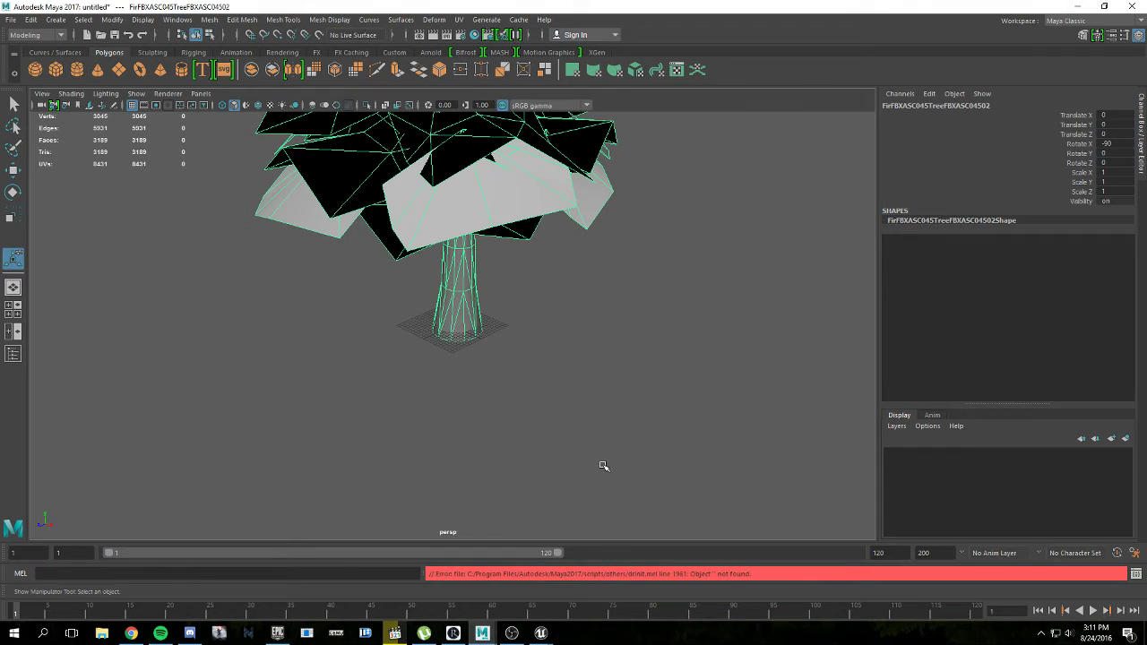
pyautogui.click(233, 20)
pyautogui.click(280, 118)
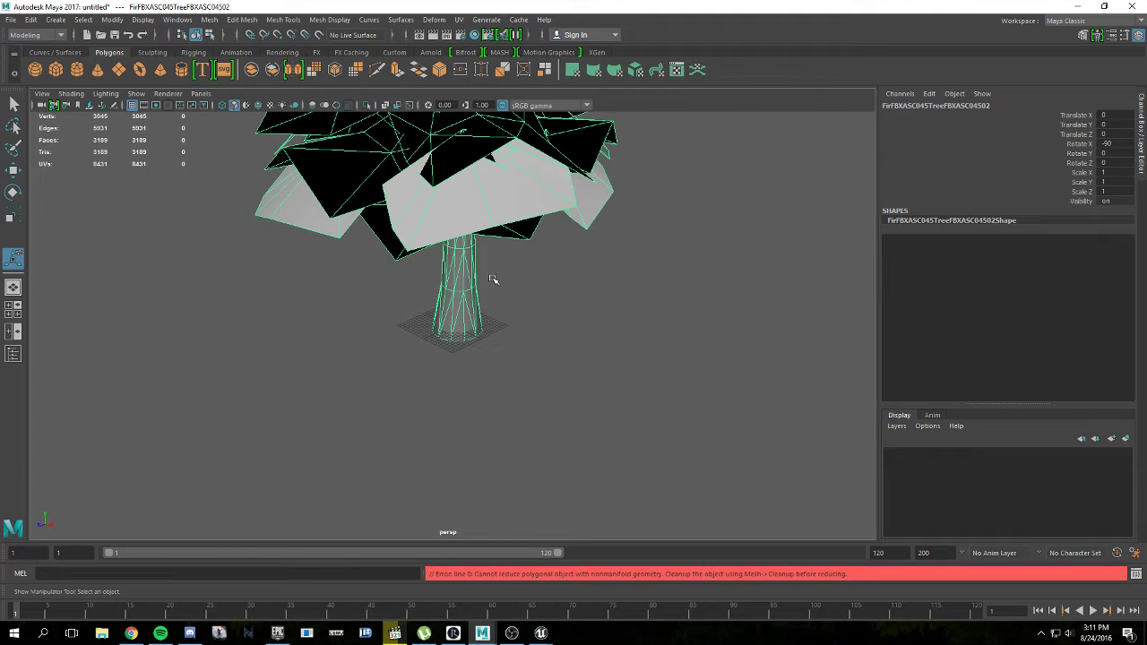
pyautogui.press('f')
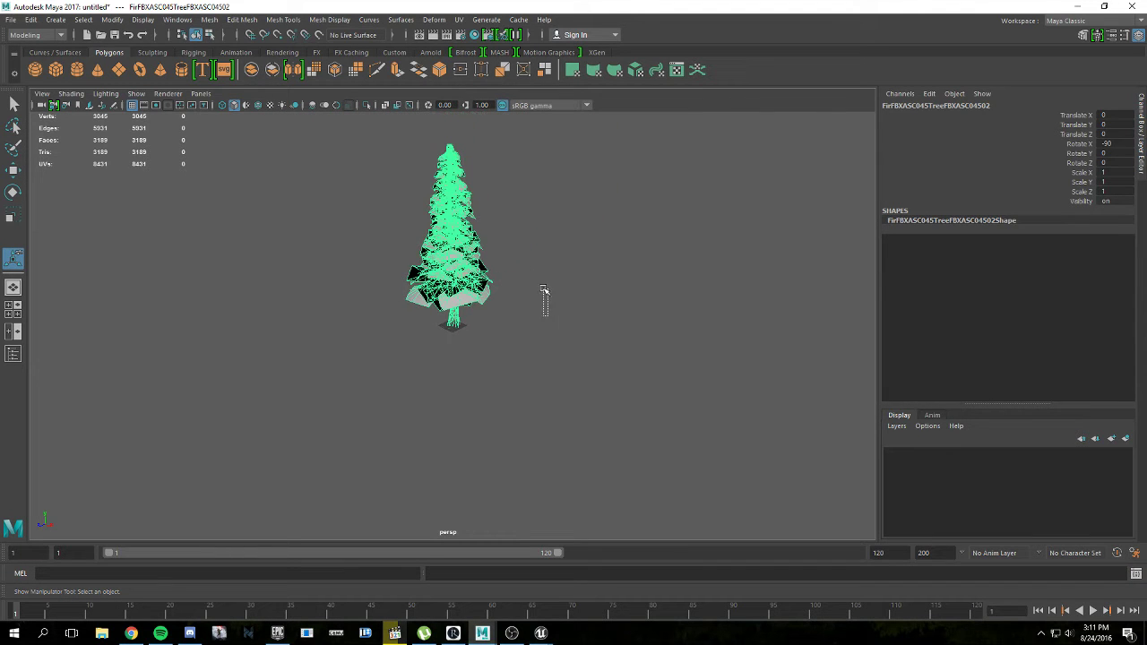
pyautogui.moveTo(543, 289); pyautogui.dragTo(542, 288)
pyautogui.click(474, 296)
pyautogui.keyDown('alt'); pyautogui.moveTo(547, 212); pyautogui.dragTo(549, 194); pyautogui.keyUp('alt')
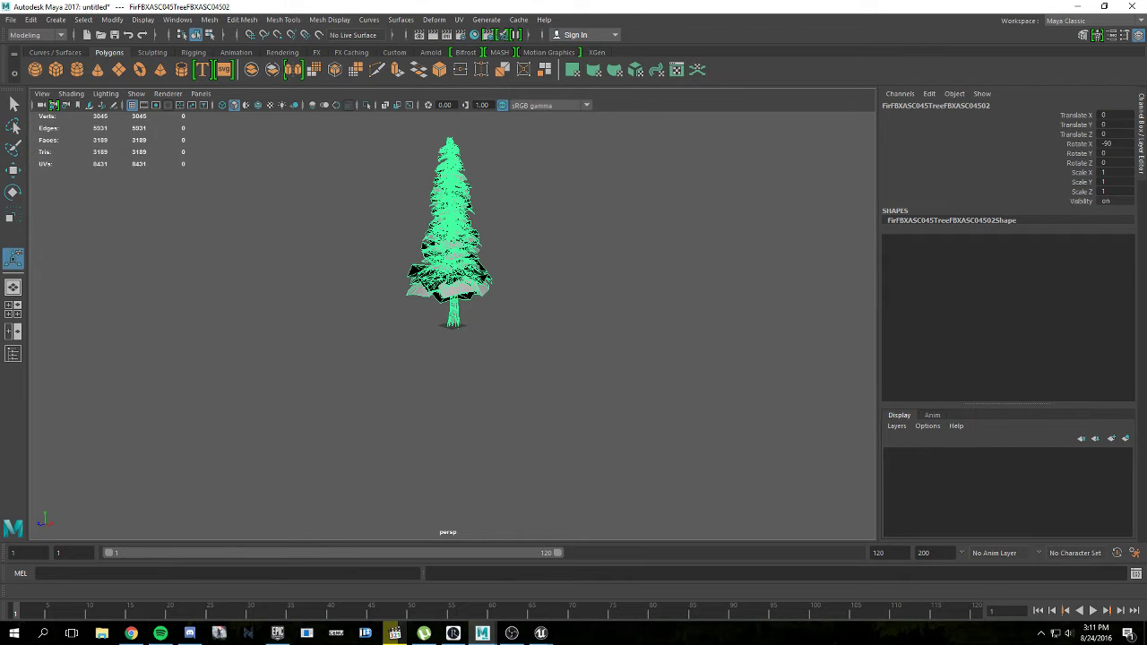
# Step: Switch to Unreal's Fir-Tree-02 mesh editor and reimport LOD Level 1 from Fir-Tree-lod2.FBX in the desktop Assets folder
pyautogui.hotkey('alt', 'Tab')
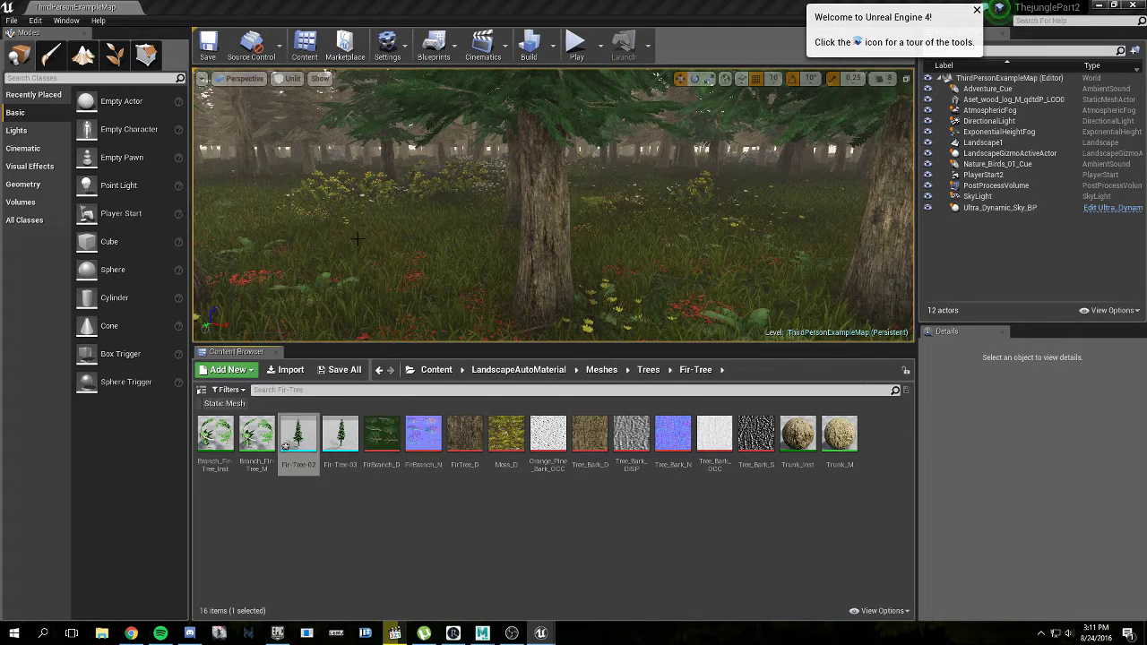
pyautogui.scroll(8, 988, 398)
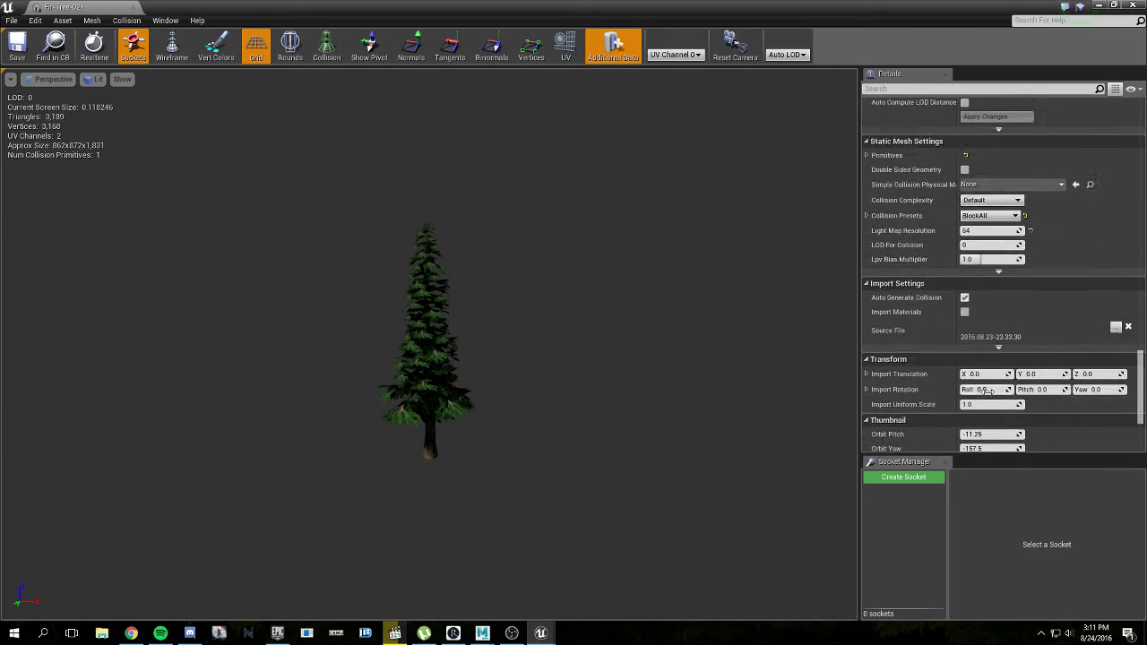
pyautogui.scroll(-5, 989, 398)
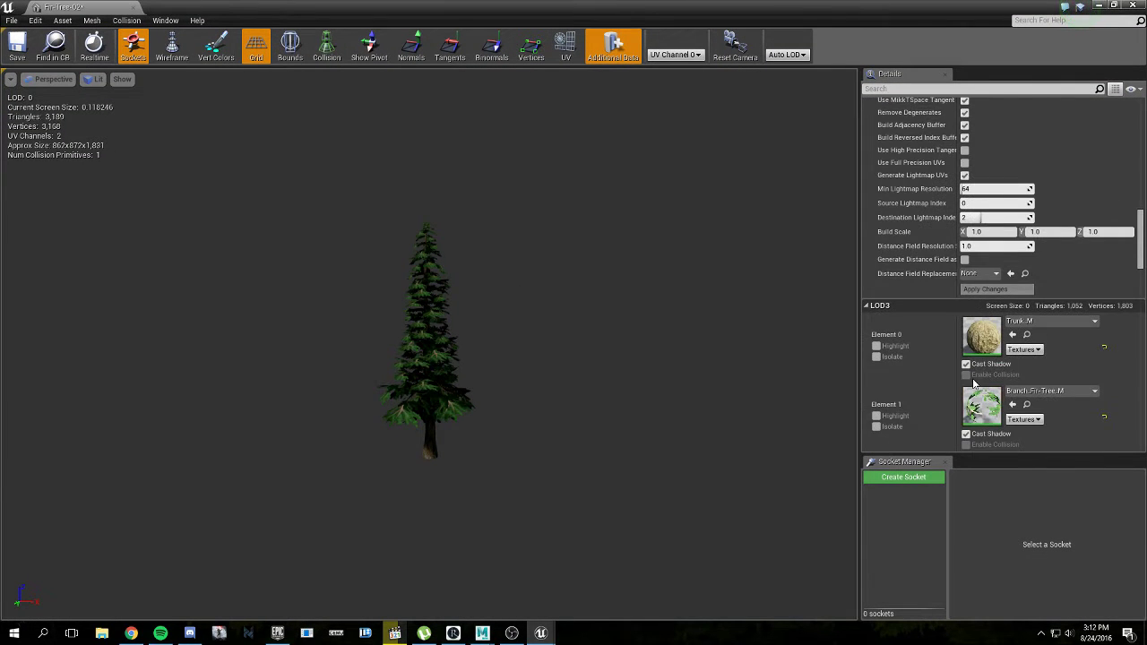
pyautogui.scroll(-10, 976, 367)
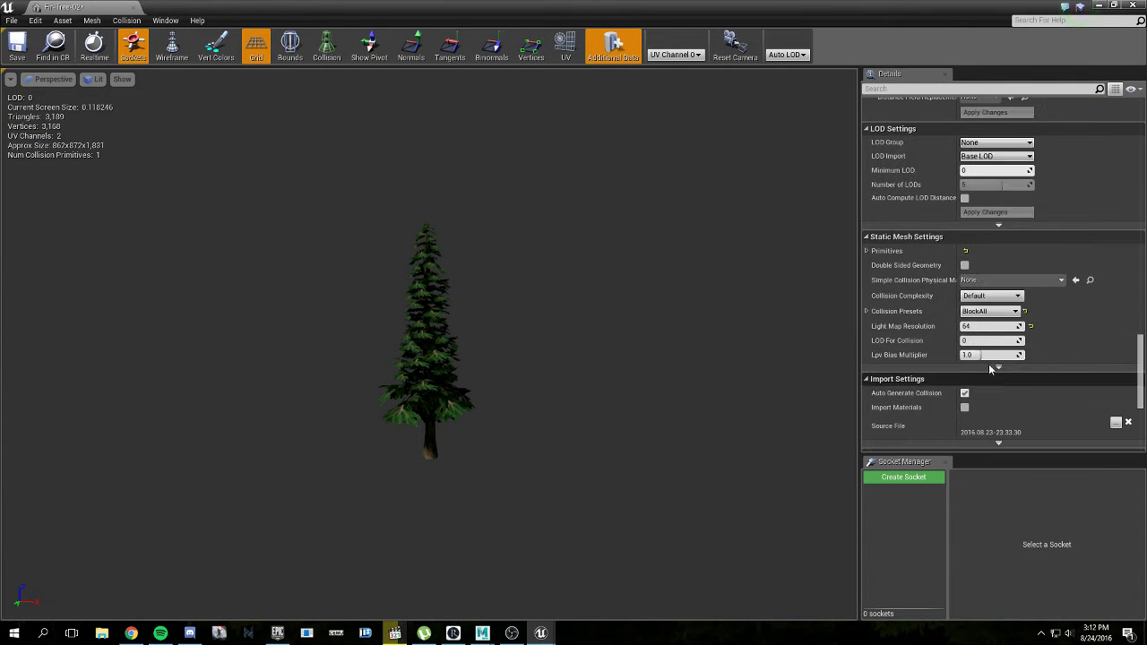
pyautogui.click(986, 156)
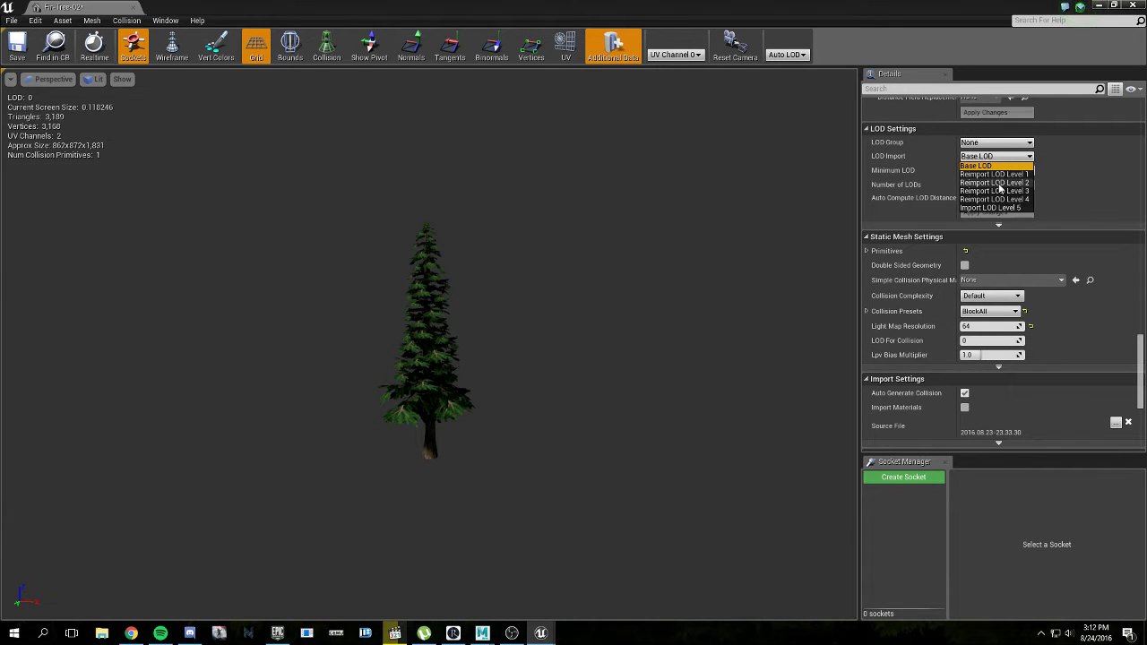
pyautogui.click(995, 174)
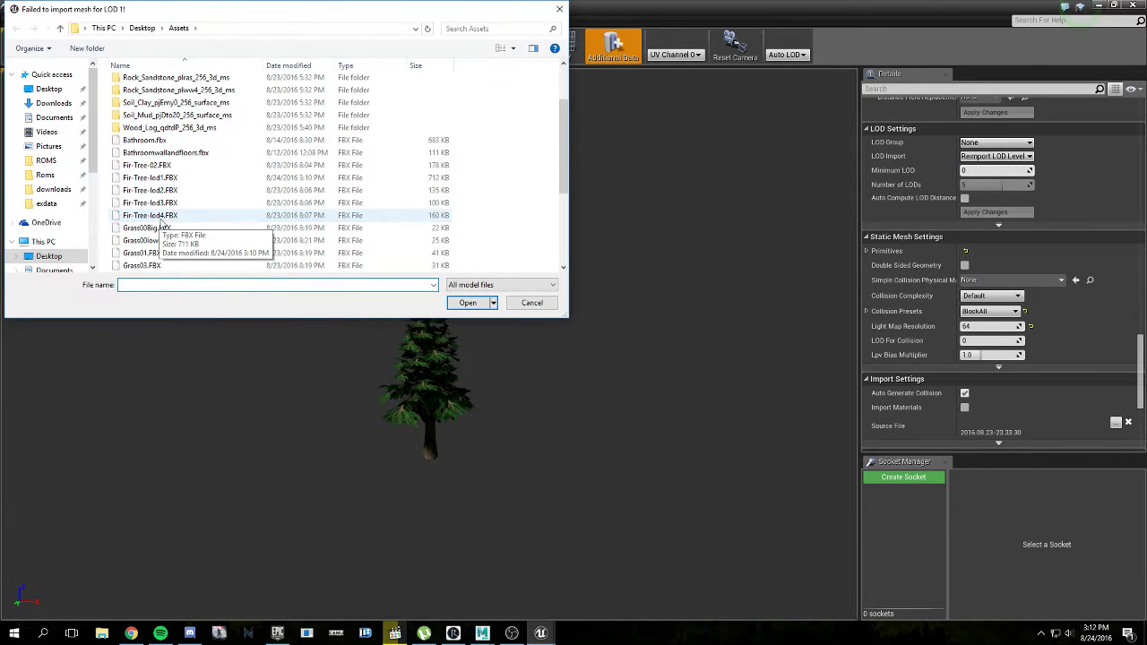
pyautogui.doubleClick(157, 192)
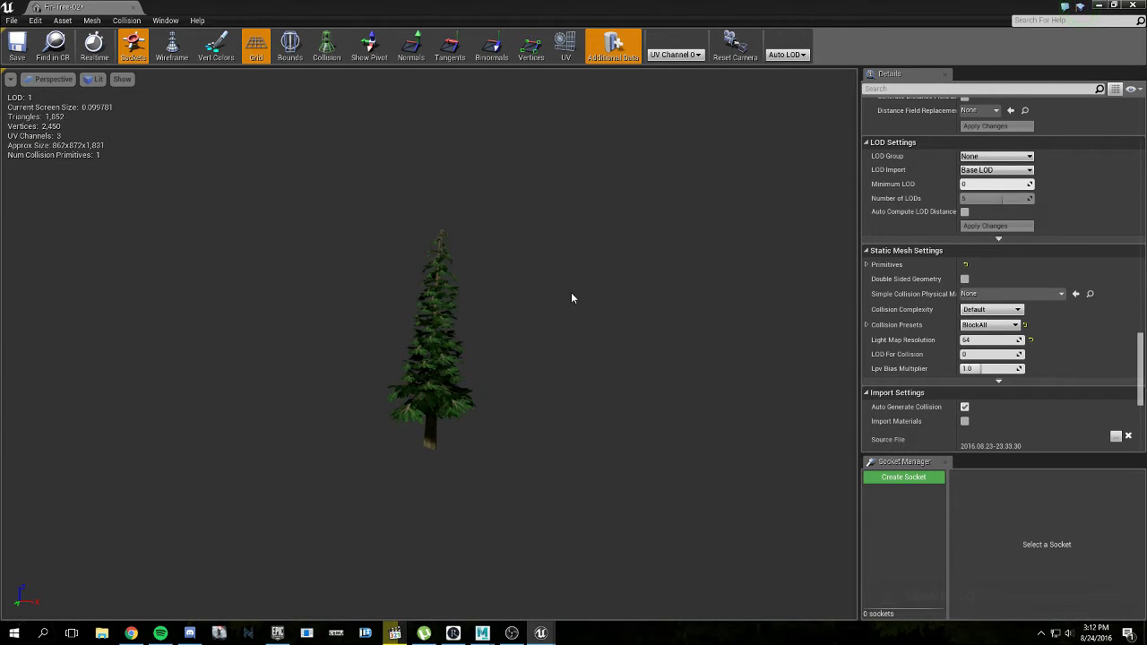
# Step: Examine how the fir tree switches between LOD 0 and LOD 1 at near and far viewing distances
pyautogui.scroll(8, 571, 293)
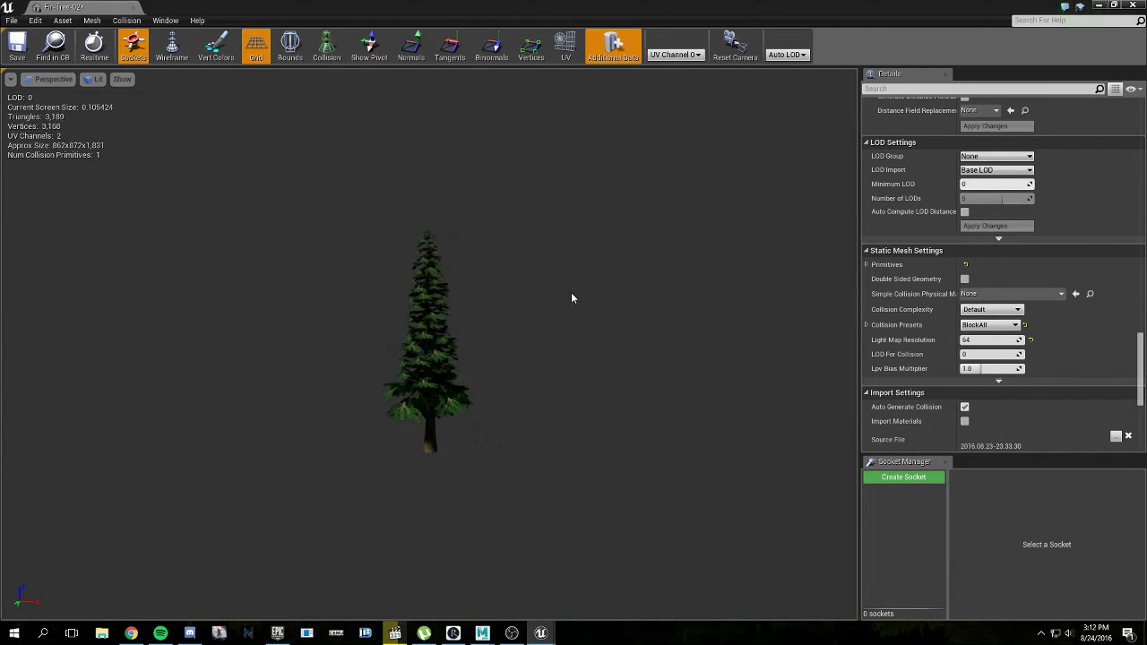
pyautogui.scroll(8, 570, 292)
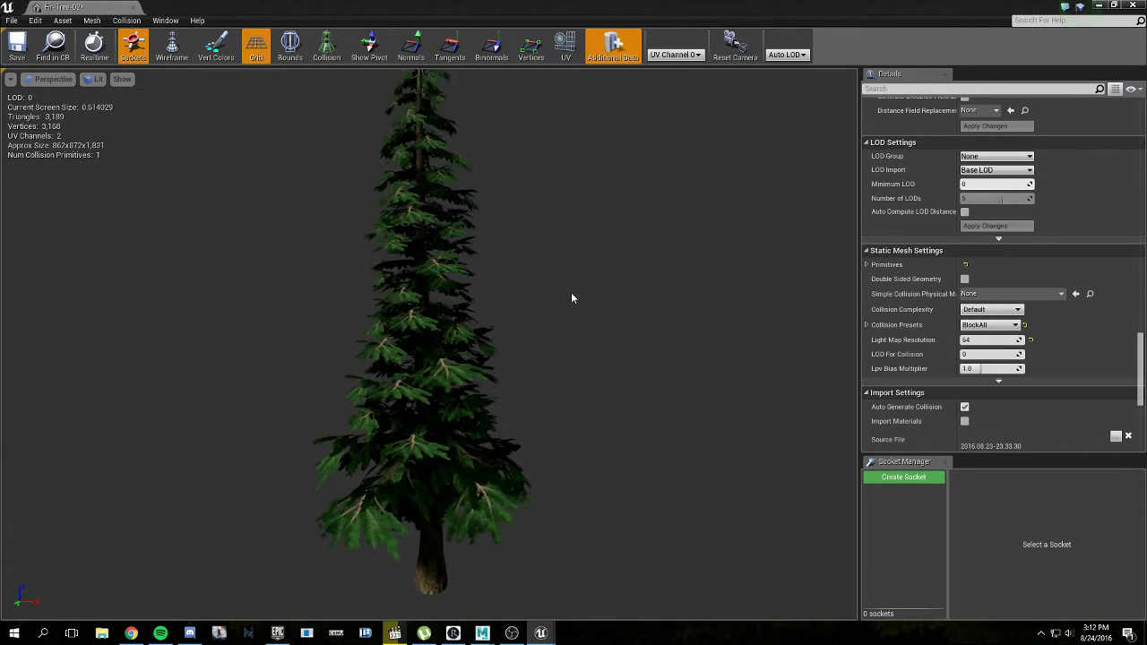
pyautogui.moveTo(571, 292); pyautogui.dragTo(510, 350)
pyautogui.scroll(-4, 571, 292)
pyautogui.scroll(-10, 571, 292)
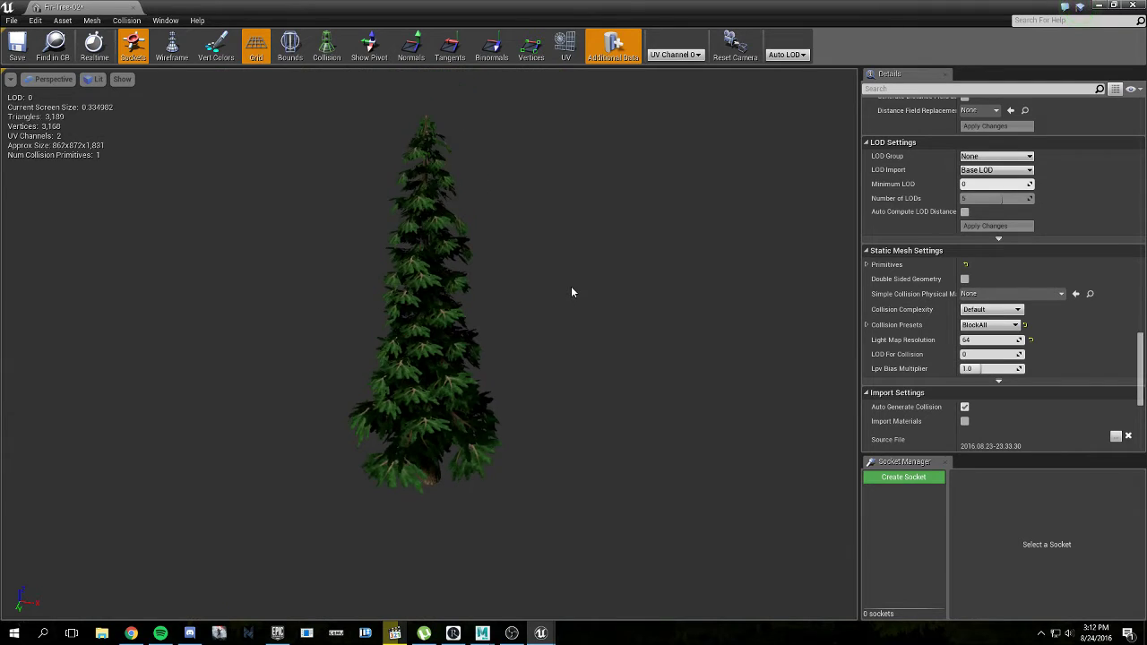
pyautogui.scroll(-5, 570, 292)
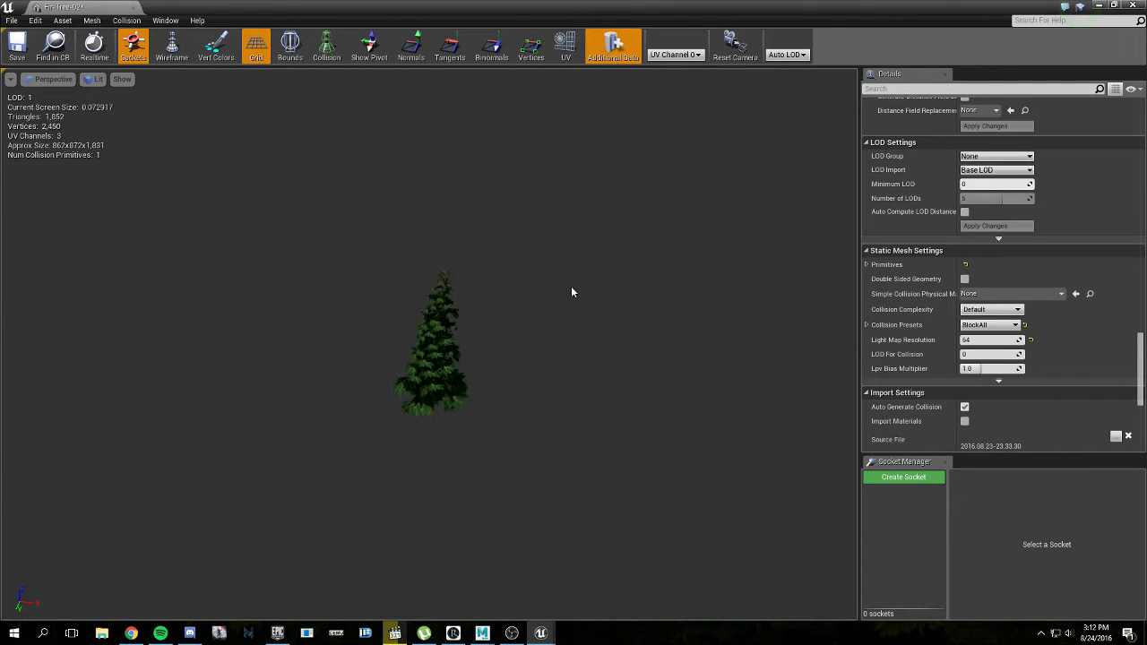
pyautogui.scroll(-5, 571, 288)
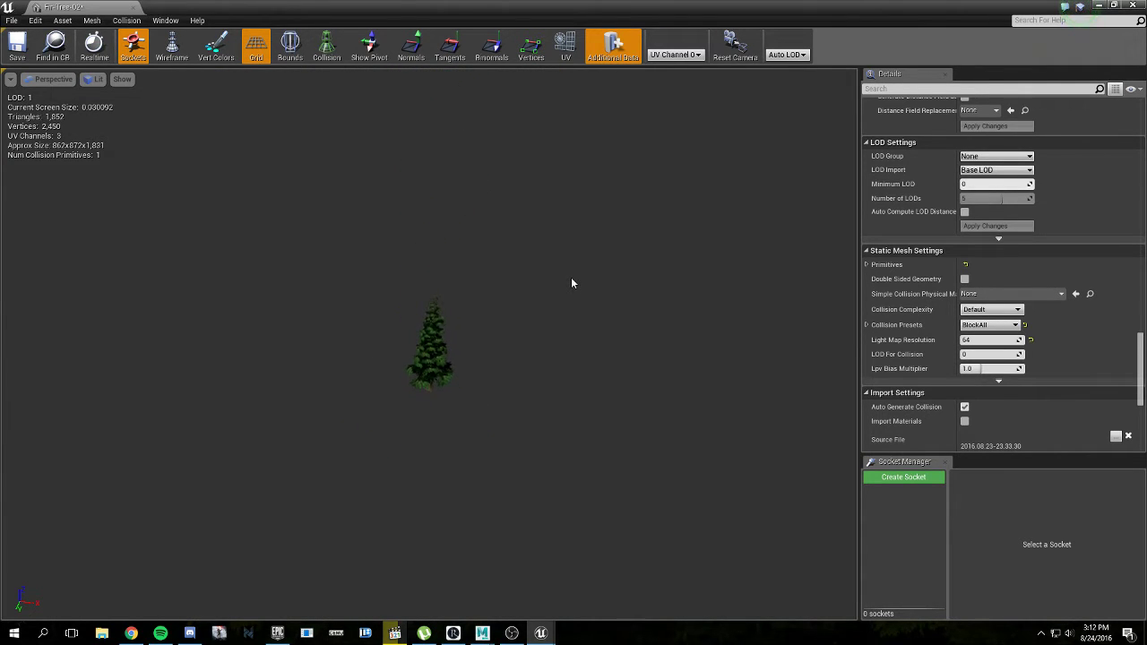
pyautogui.scroll(-3, 573, 276)
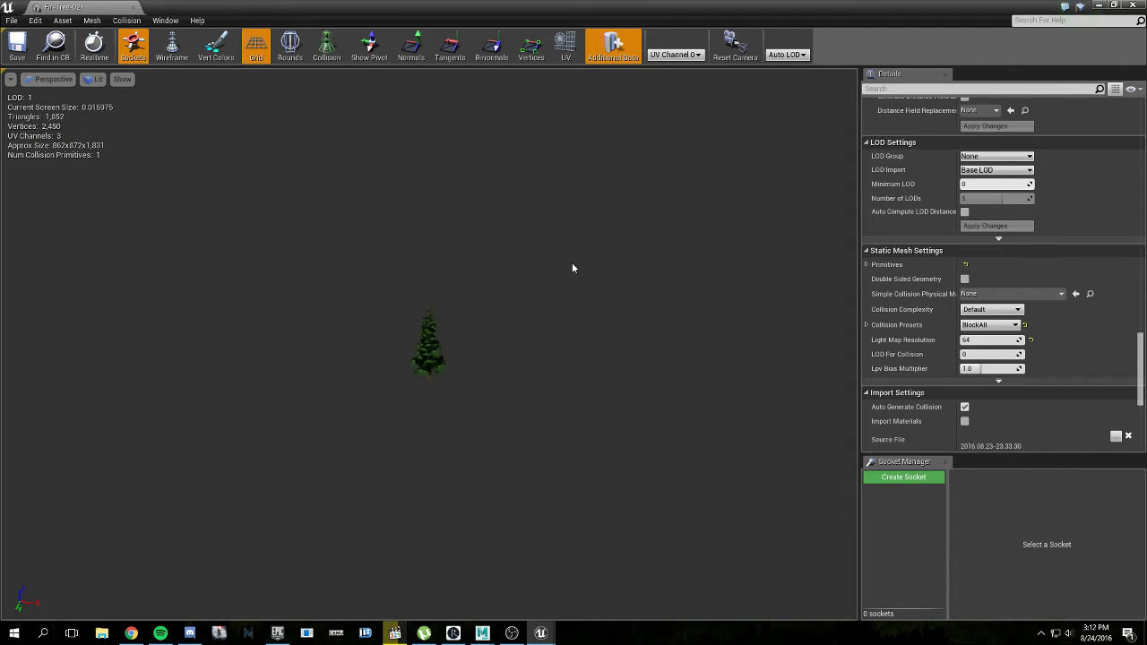
# Step: Save the Fir-Tree-02 mesh and set its Minimum LOD to 7
pyautogui.click(18, 45)
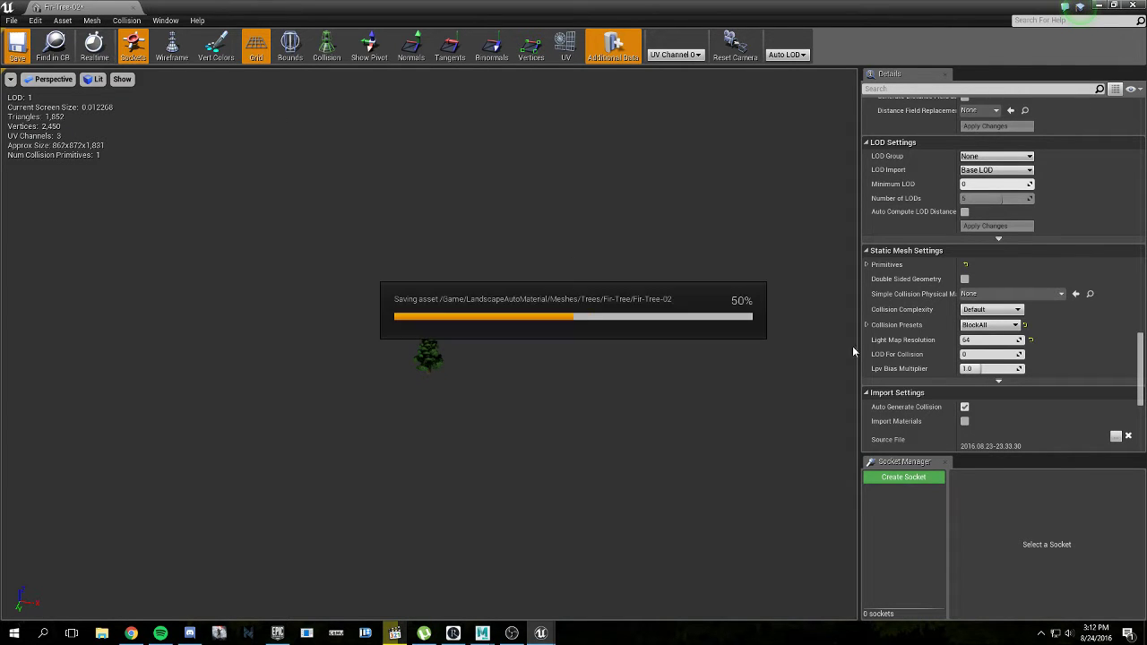
pyautogui.scroll(-4, 1050, 341)
pyautogui.scroll(-3, 1050, 346)
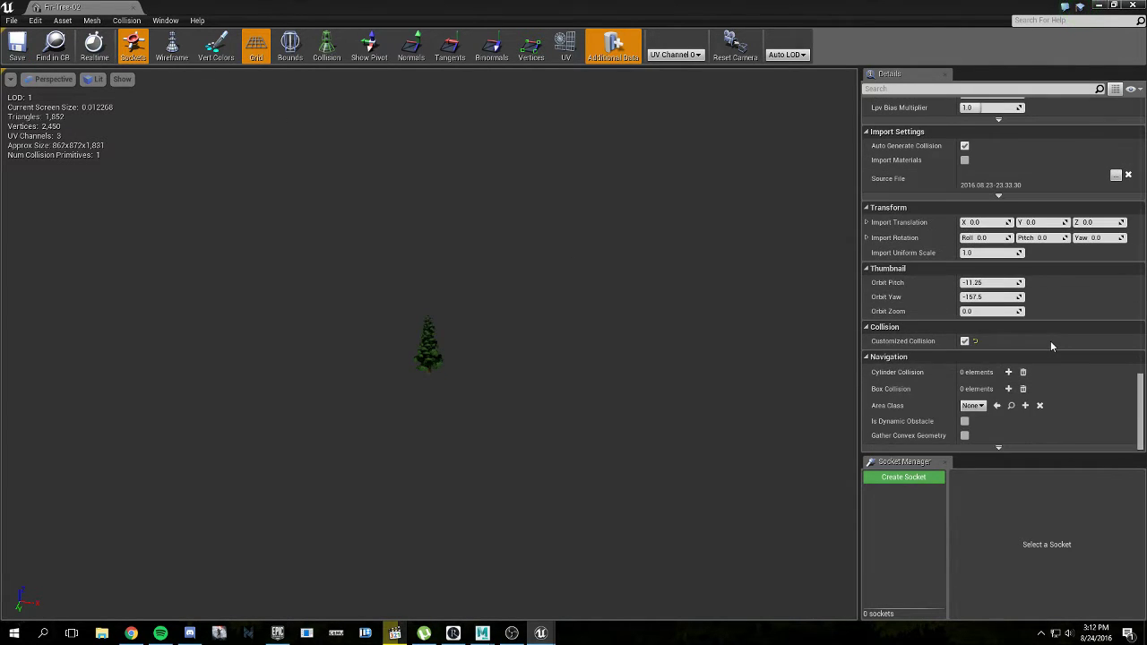
pyautogui.scroll(6, 1049, 346)
pyautogui.scroll(5, 1017, 357)
pyautogui.moveTo(981, 342); pyautogui.dragTo(996, 343)
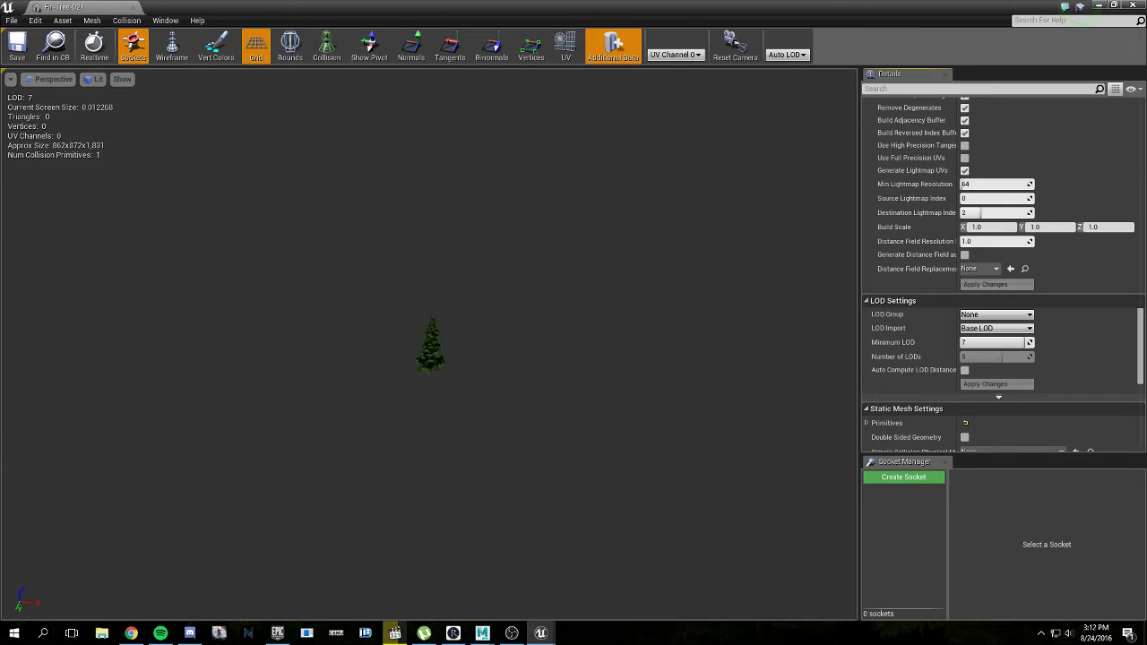
pyautogui.scroll(5, 452, 365)
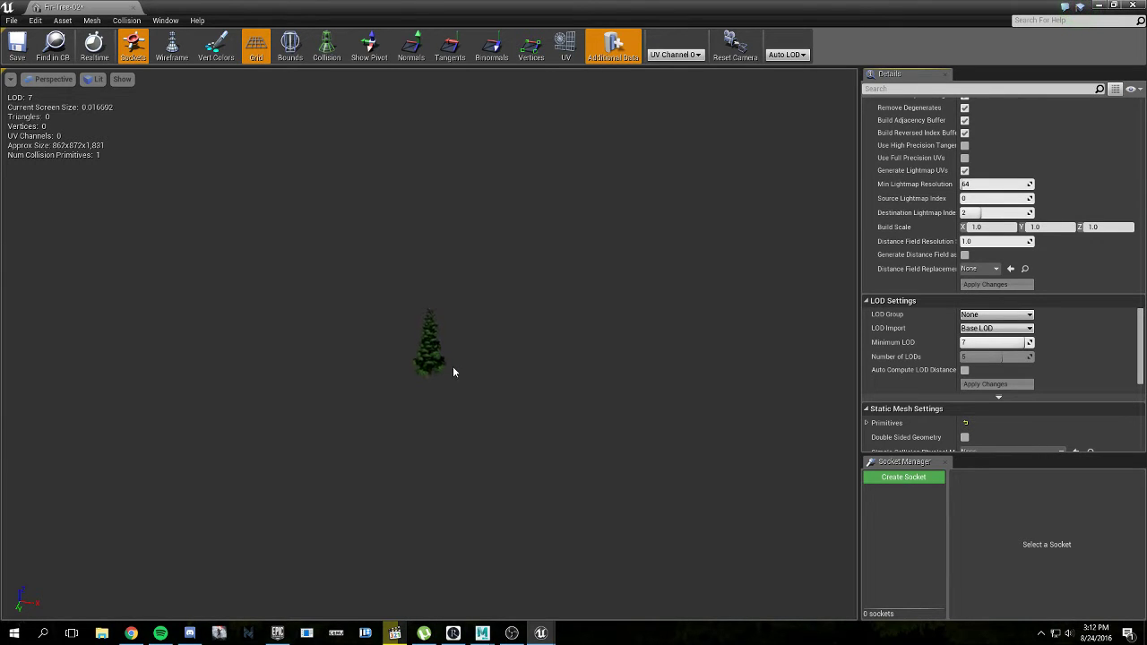
# Step: Examine the Fir-Tree-02 mesh from progressively closer distances with the Minimum LOD applied
pyautogui.scroll(6, 453, 366)
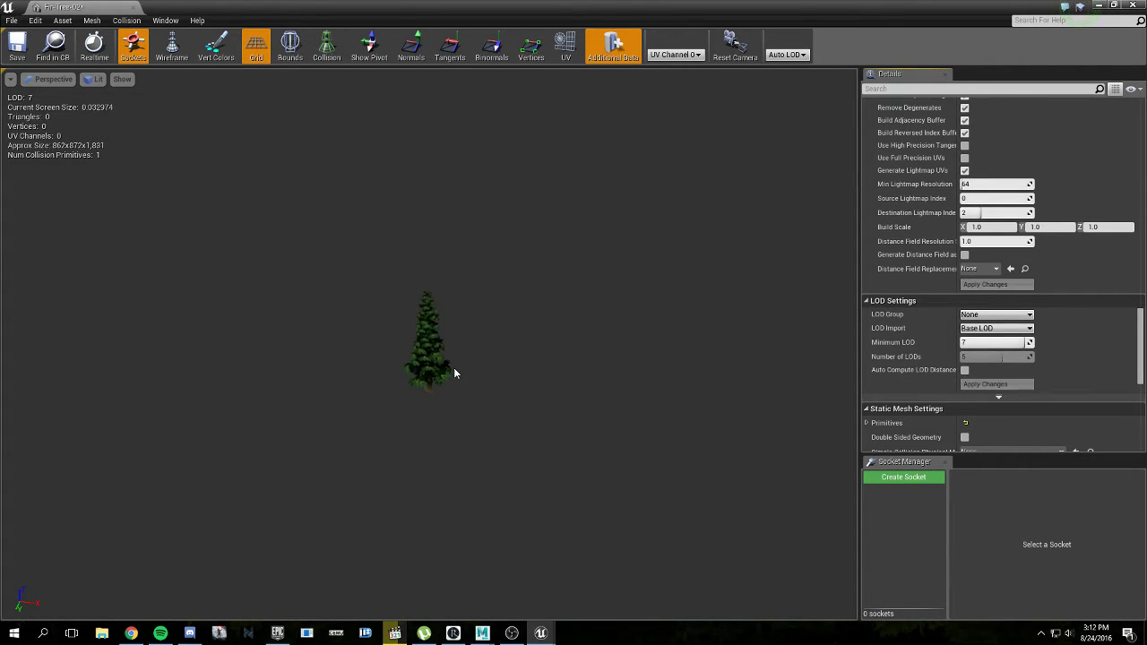
pyautogui.scroll(8, 453, 367)
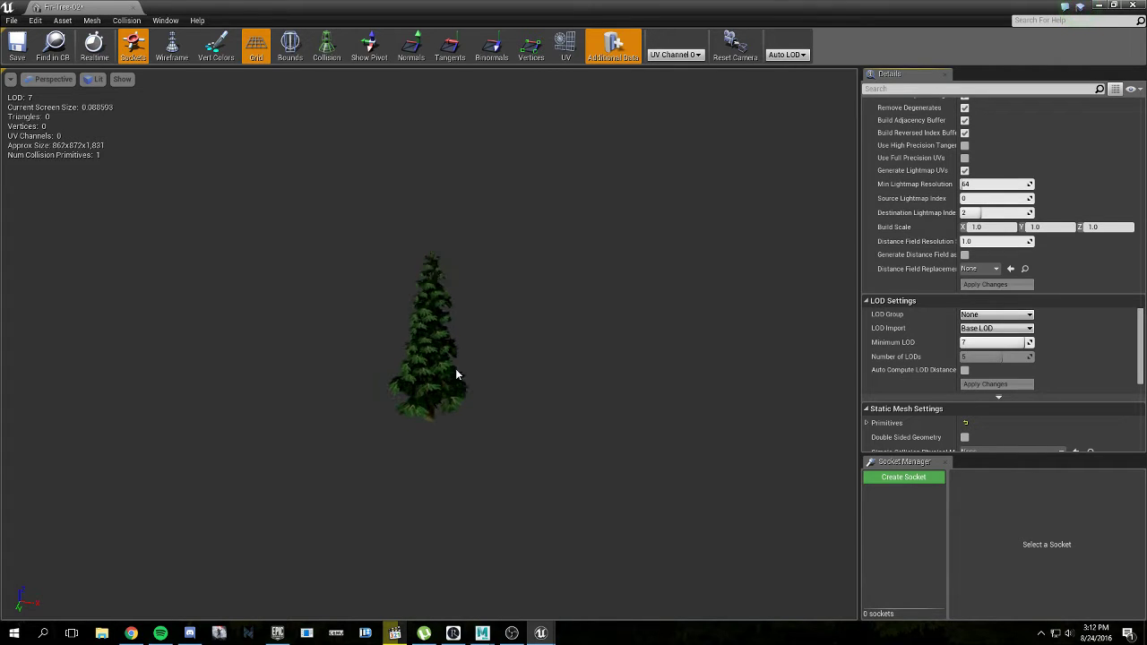
pyautogui.moveTo(453, 367); pyautogui.dragTo(561, 331)
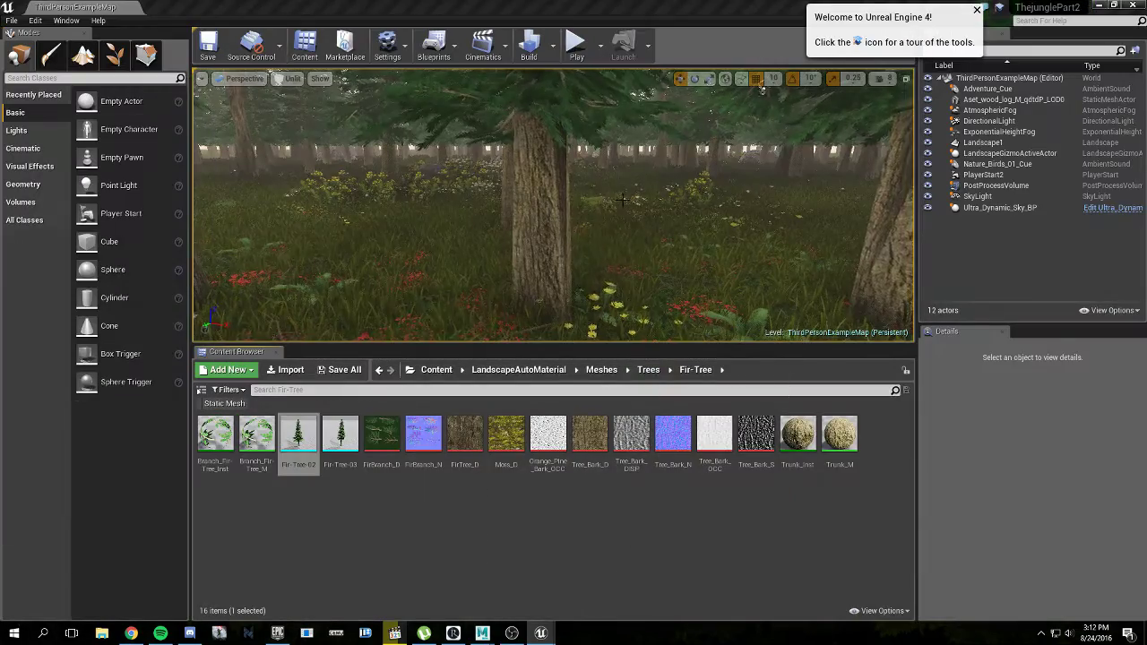
# Step: Switch to the ThirdPersonExampleMap level and turn on the FPS display while looking around the forest
pyautogui.moveTo(622, 200); pyautogui.dragTo(807, 170, button='right')
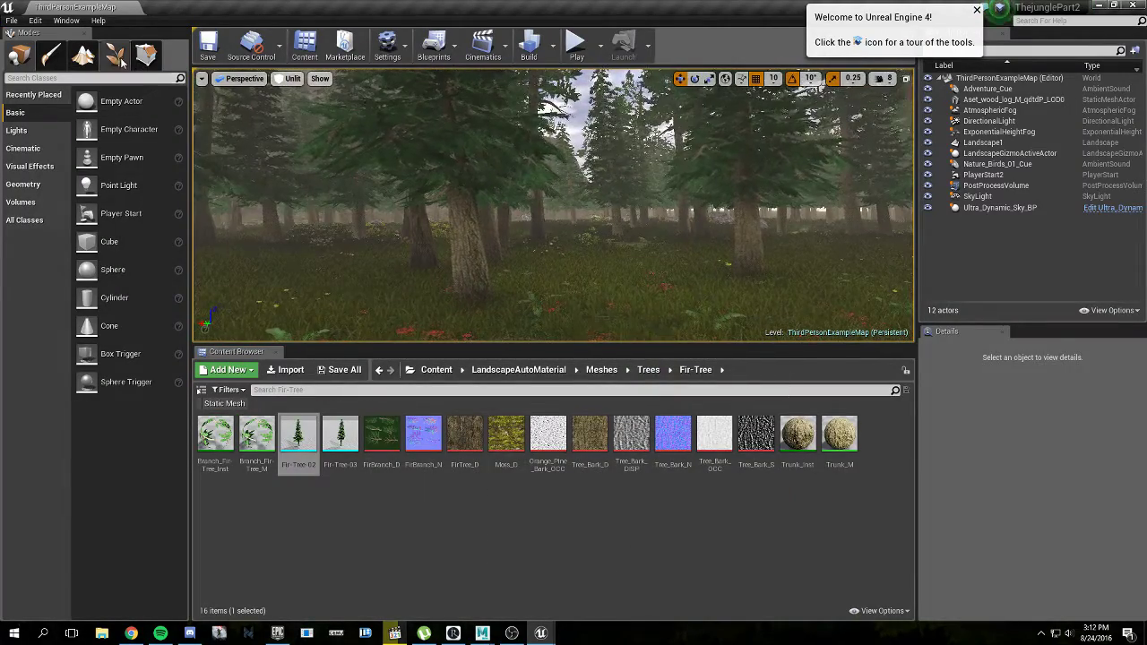
pyautogui.click(202, 78)
pyautogui.click(224, 129)
pyautogui.moveTo(627, 205); pyautogui.dragTo(340, 205, button='right')
pyautogui.moveTo(554, 205); pyautogui.dragTo(609, 290, button='right')
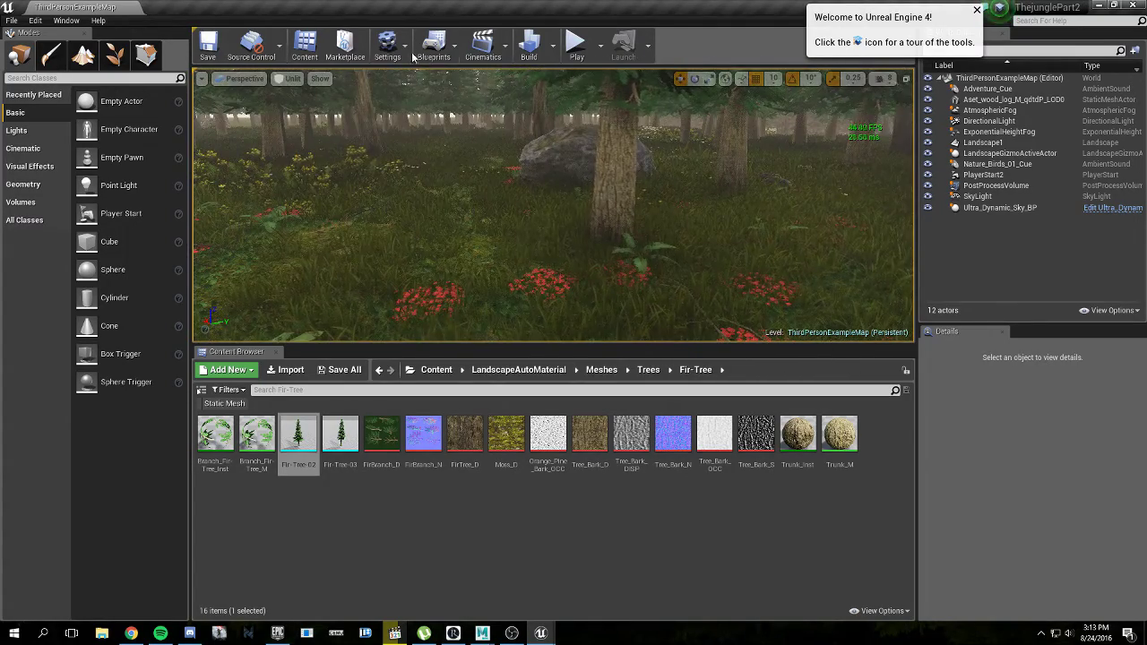
# Step: Set the level viewport to Lit shading and look around the forest's trees and rock
pyautogui.click(289, 79)
pyautogui.click(299, 102)
pyautogui.moveTo(573, 205); pyautogui.dragTo(735, 143, button='right')
pyautogui.moveTo(587, 197); pyautogui.dragTo(595, 197, button='right')
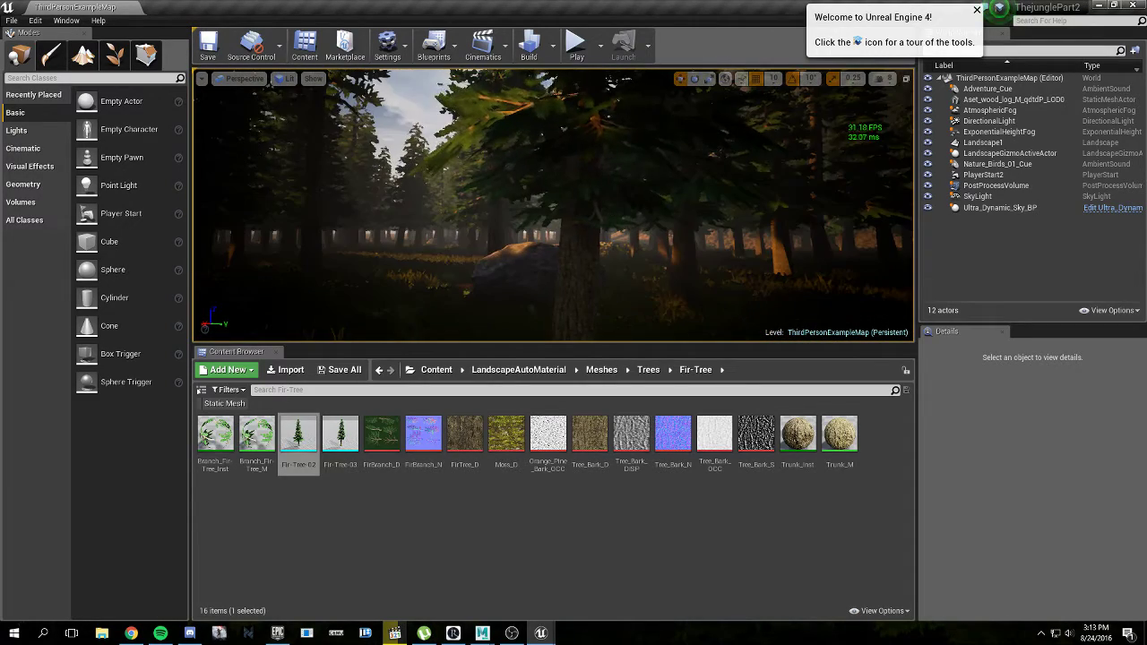
# Step: Launch Sapphire TRIXX, decline restoring the last settings, check the GPU readings and minimize it
pyautogui.click(43, 632)
pyautogui.write('sa')
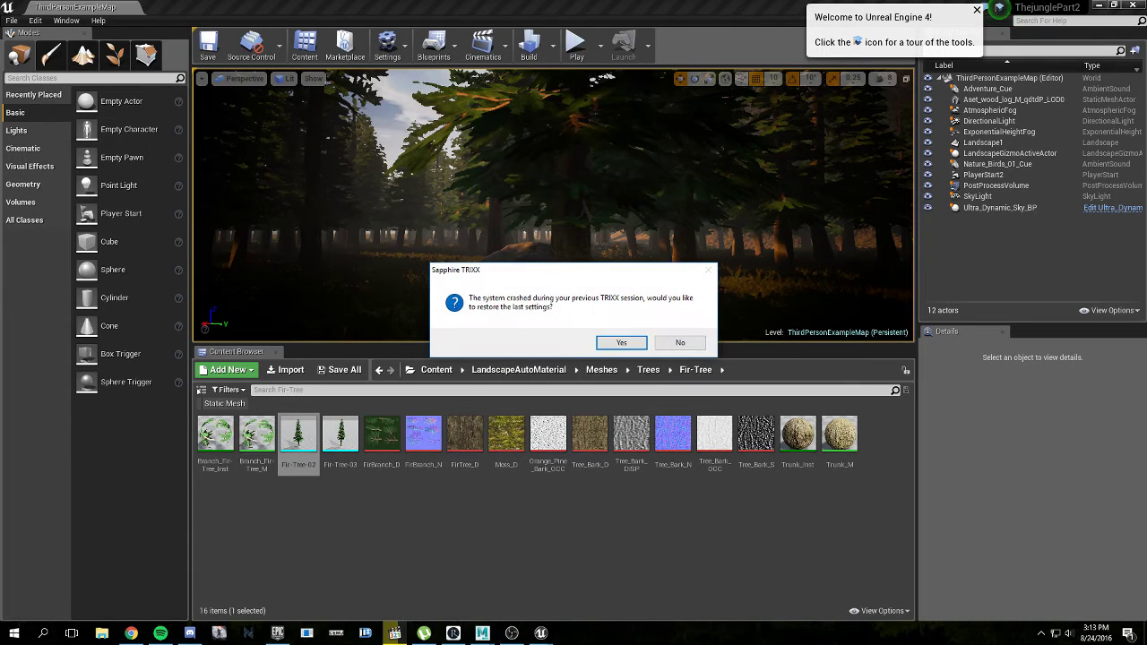
pyautogui.click(680, 342)
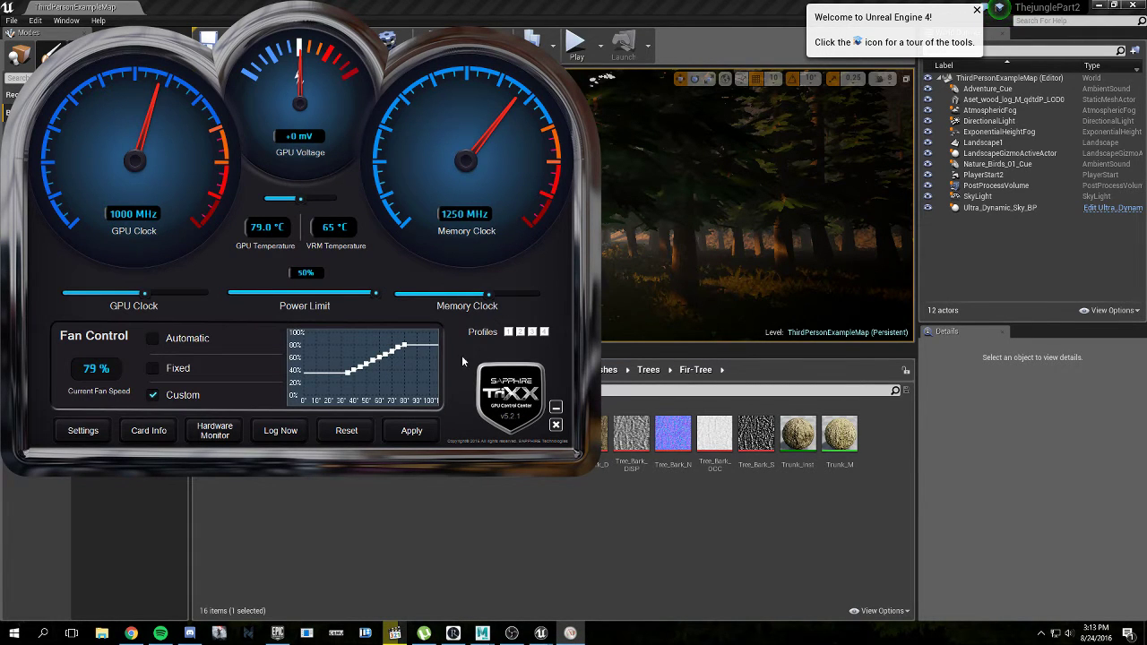
pyautogui.click(556, 409)
# Step: Look around the level, run a brief play preview from the default start and stop it
pyautogui.moveTo(615, 283); pyautogui.dragTo(447, 334, button='right')
pyautogui.moveTo(329, 81); pyautogui.dragTo(296, 64, button='right')
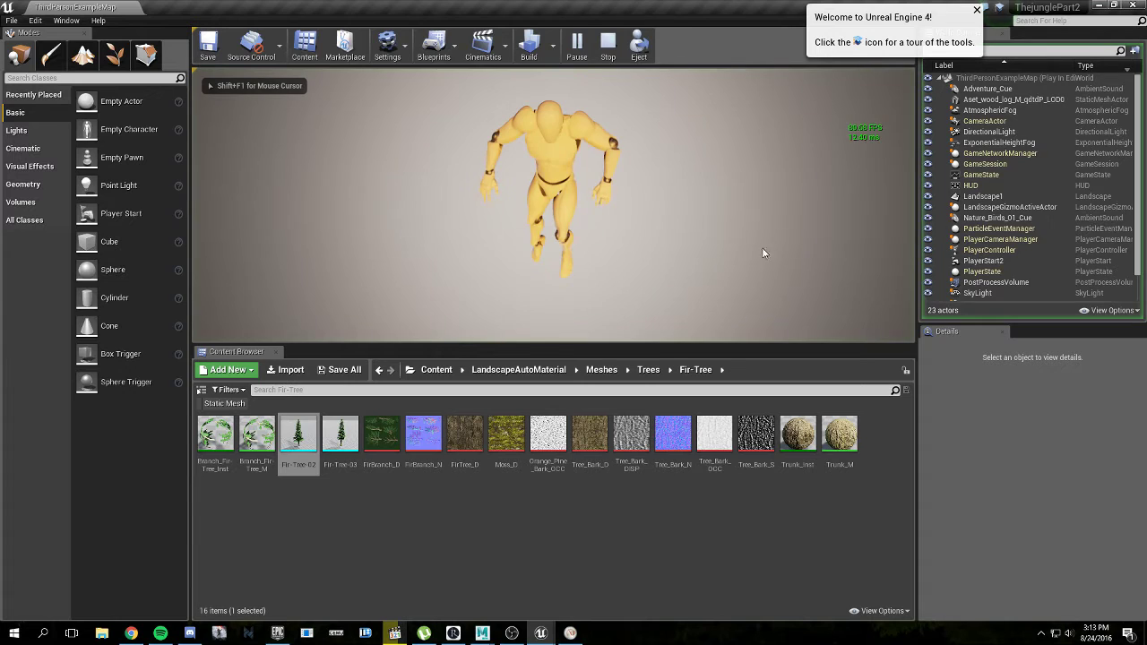
pyautogui.press('Escape')
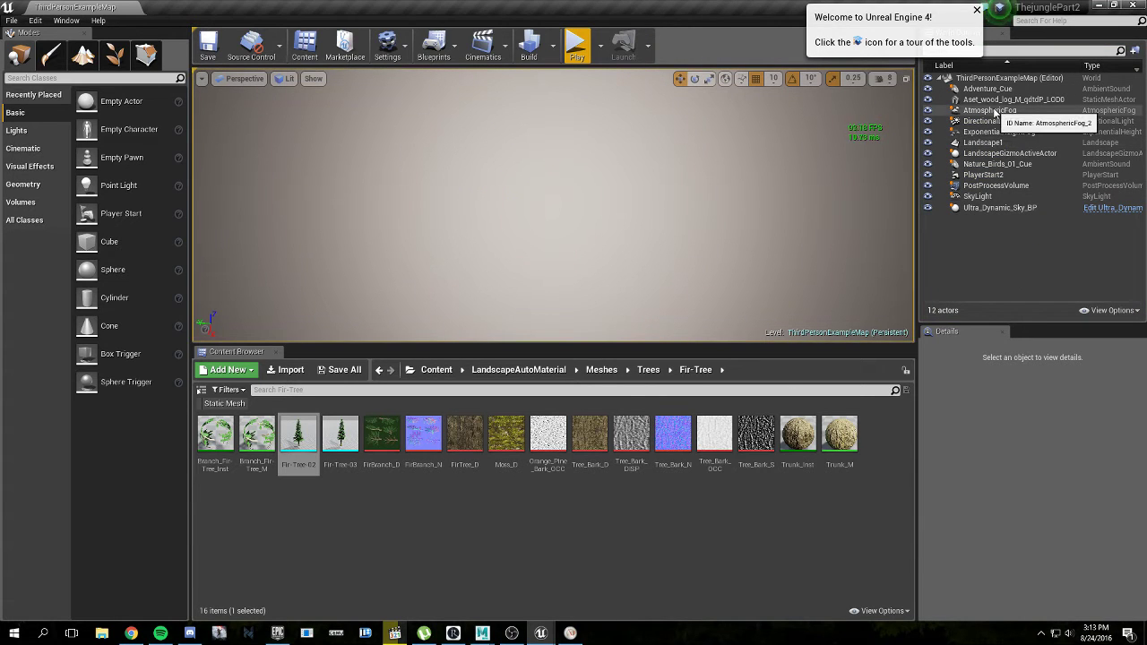
# Step: Focus the level view on the Nature_Birds_01_Cue sound and fly to the flowers and tree trunks on the landscape
pyautogui.doubleClick(1001, 168)
pyautogui.moveTo(721, 189); pyautogui.dragTo(645, 250, button='right')
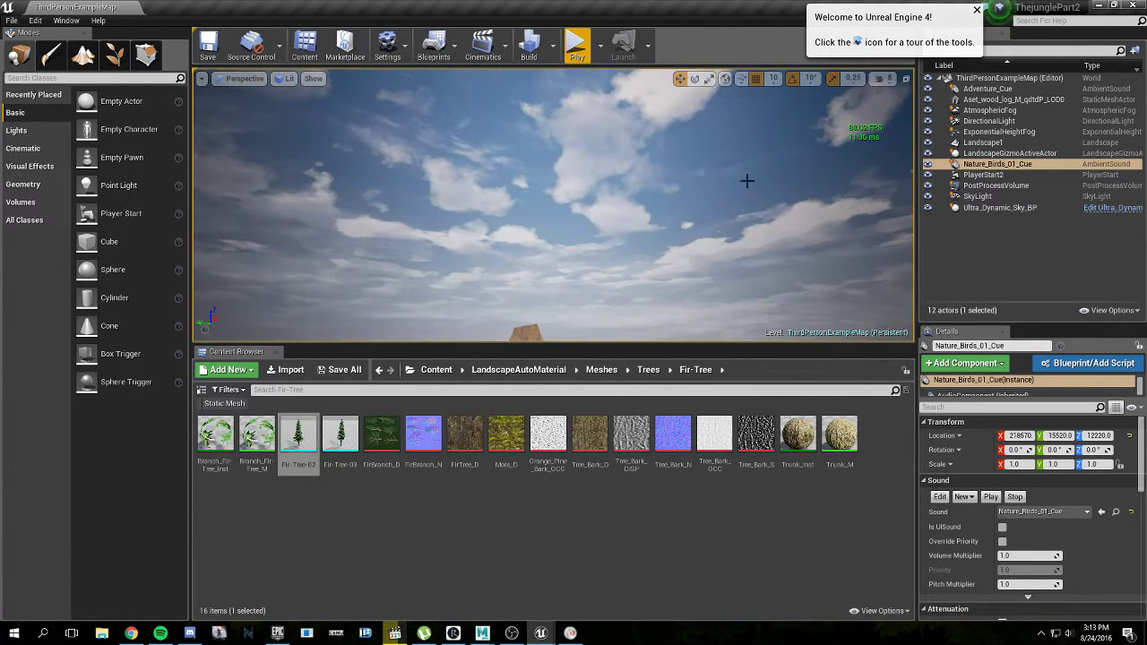
pyautogui.moveTo(745, 179); pyautogui.dragTo(645, 260, button='right')
pyautogui.moveTo(690, 179); pyautogui.dragTo(716, 192, button='right')
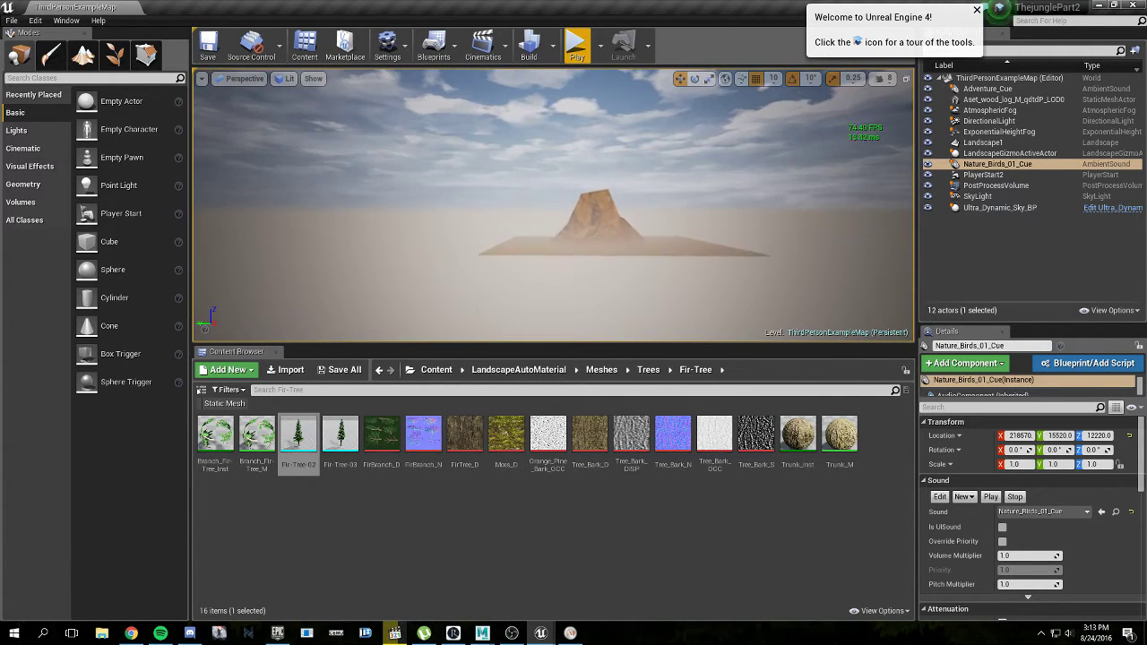
pyautogui.press('w')
pyautogui.press('w')
pyautogui.moveTo(552, 206)
pyautogui.mouseDown(button='right')
pyautogui.moveTo(618, 233)
pyautogui.moveTo(744, 215)
pyautogui.moveTo(627, 251)
pyautogui.moveTo(698, 179)
pyautogui.mouseUp(button='right')
pyautogui.press('a')
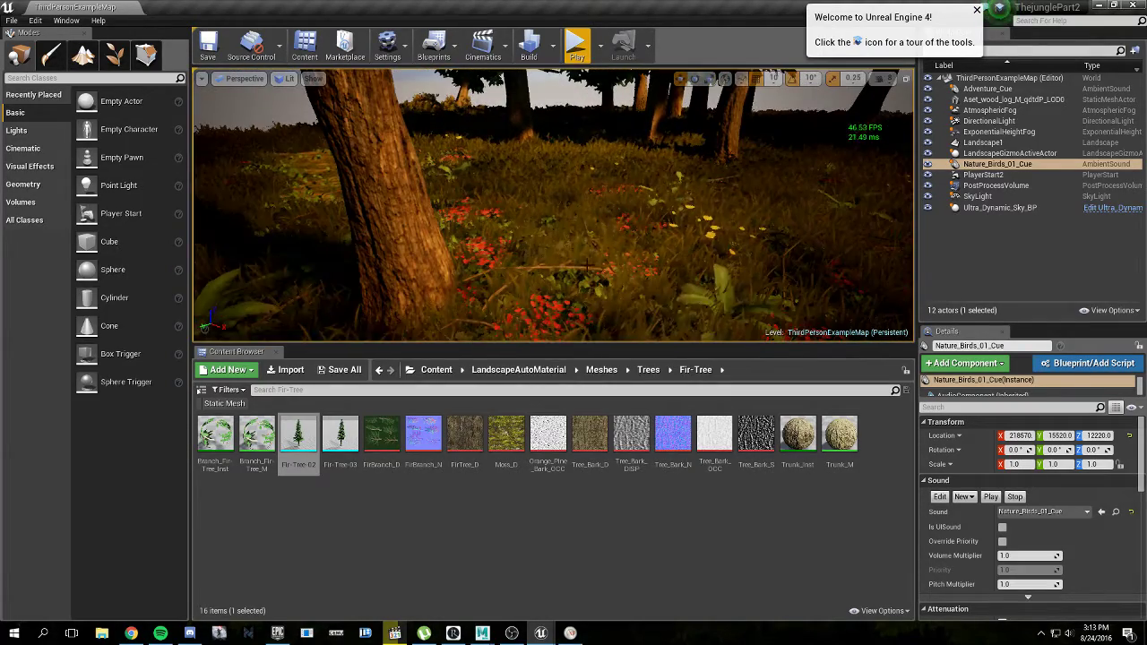
# Step: Start a play preview from the forest ground beside the tree trunk, run the character through the forest and stop it
pyautogui.rightClick(650, 276)
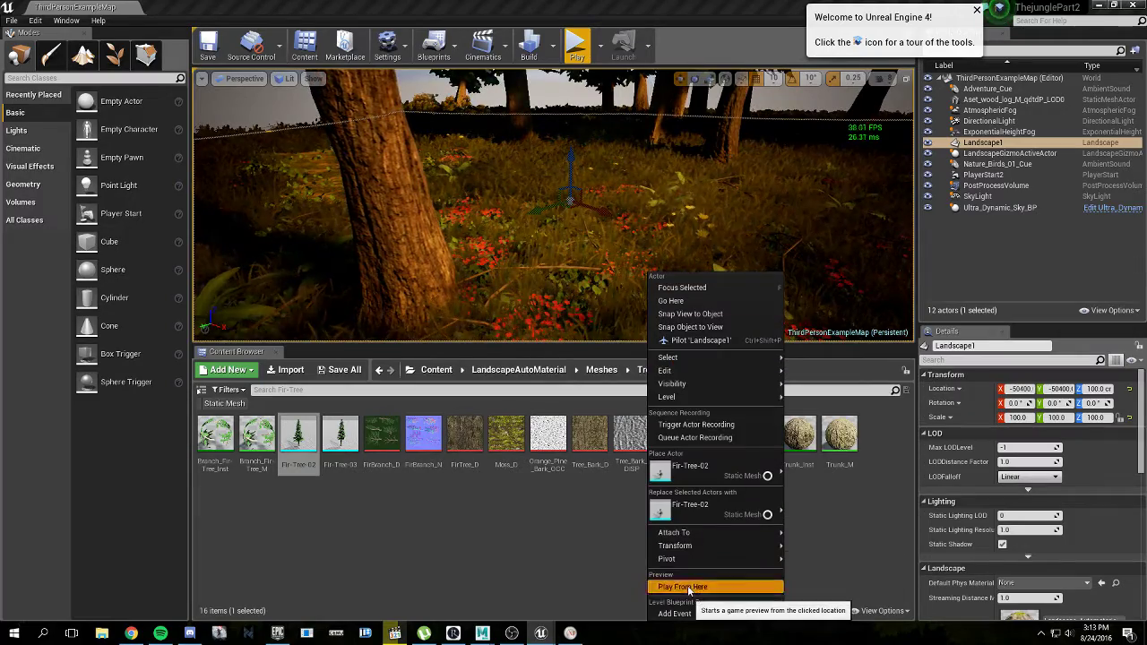
pyautogui.click(722, 587)
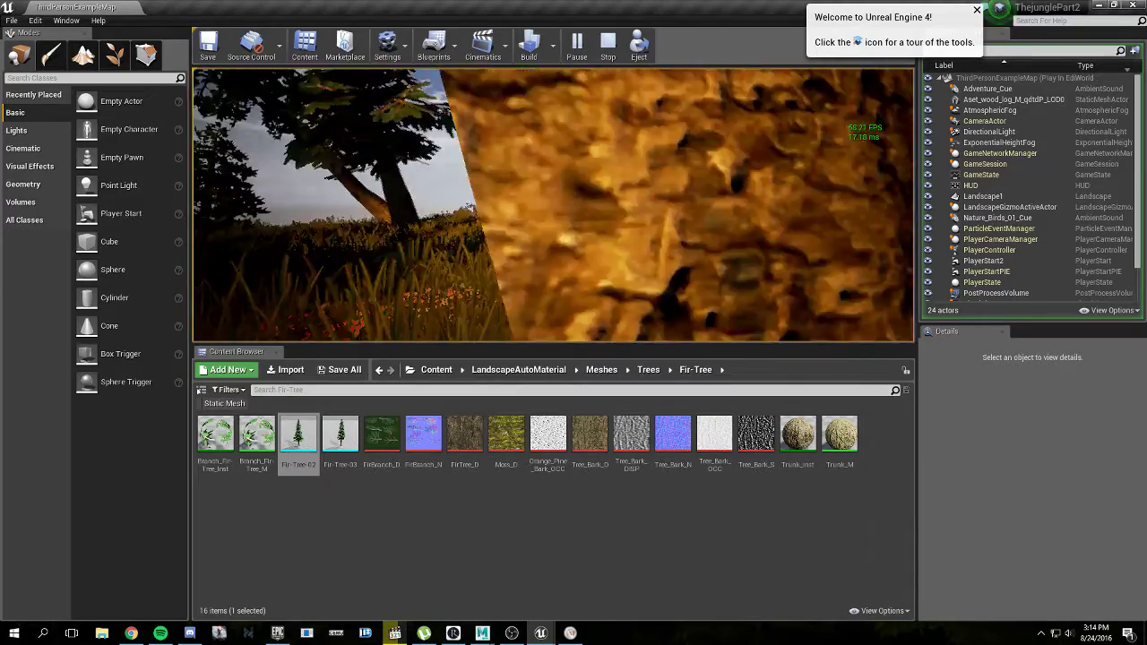
pyautogui.press('w')
pyautogui.press('w')
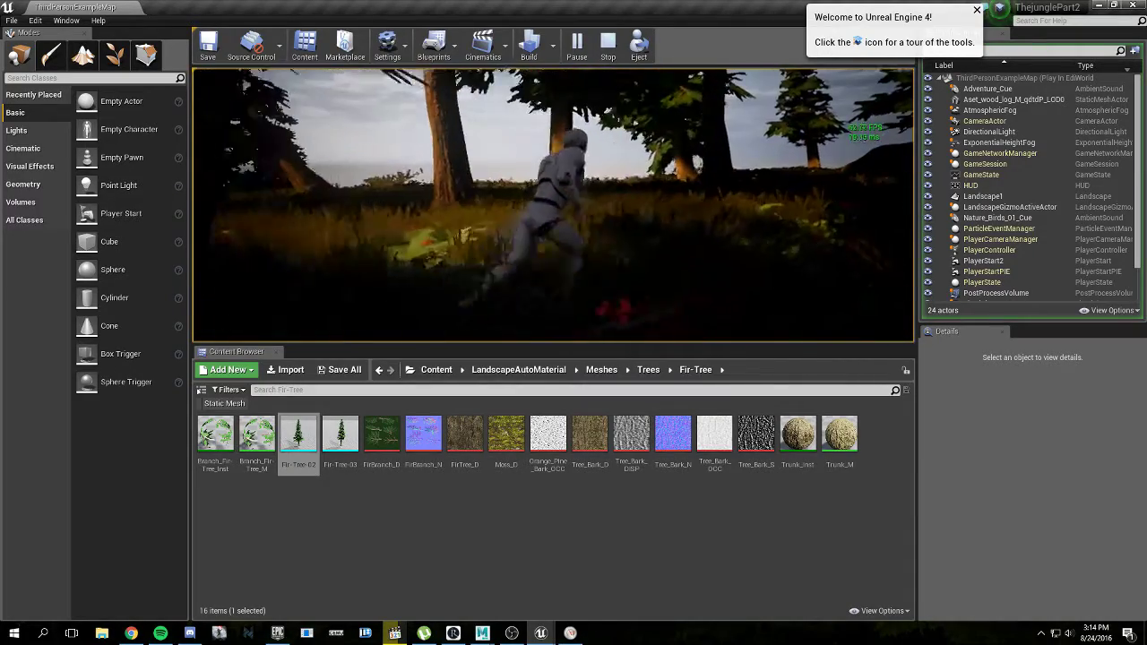
pyautogui.press('w')
pyautogui.press('Escape')
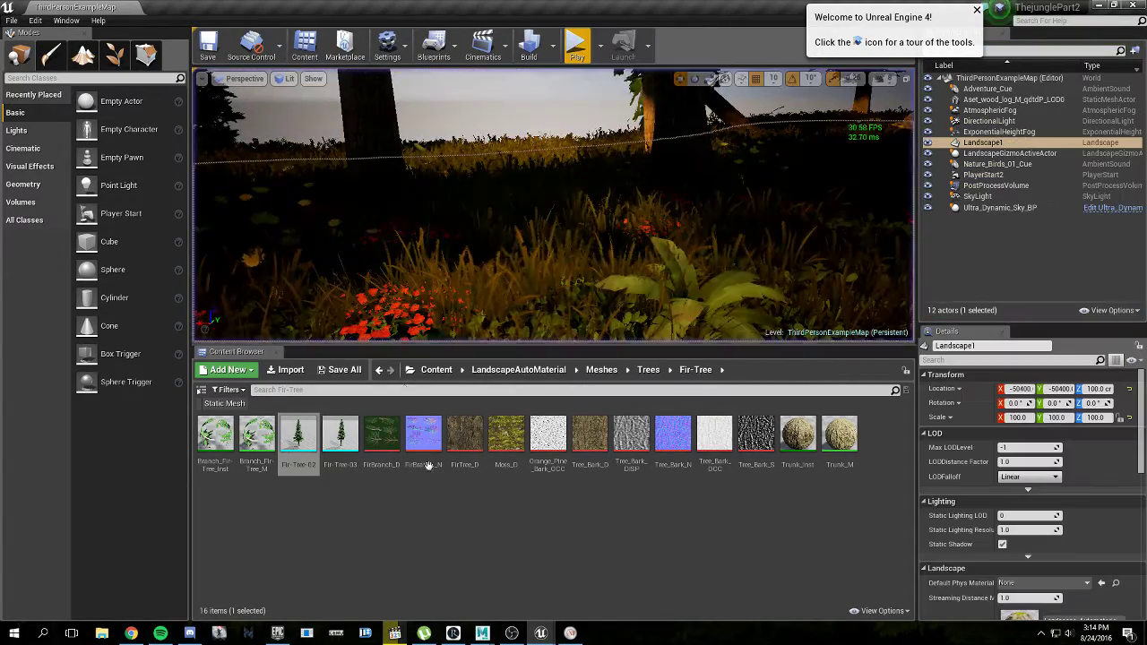
# Step: Open the Pine-Tree-01 mesh from the Meshes/Trees/Pine-Tree folder and examine its LOD 0 geometry
pyautogui.click(612, 369)
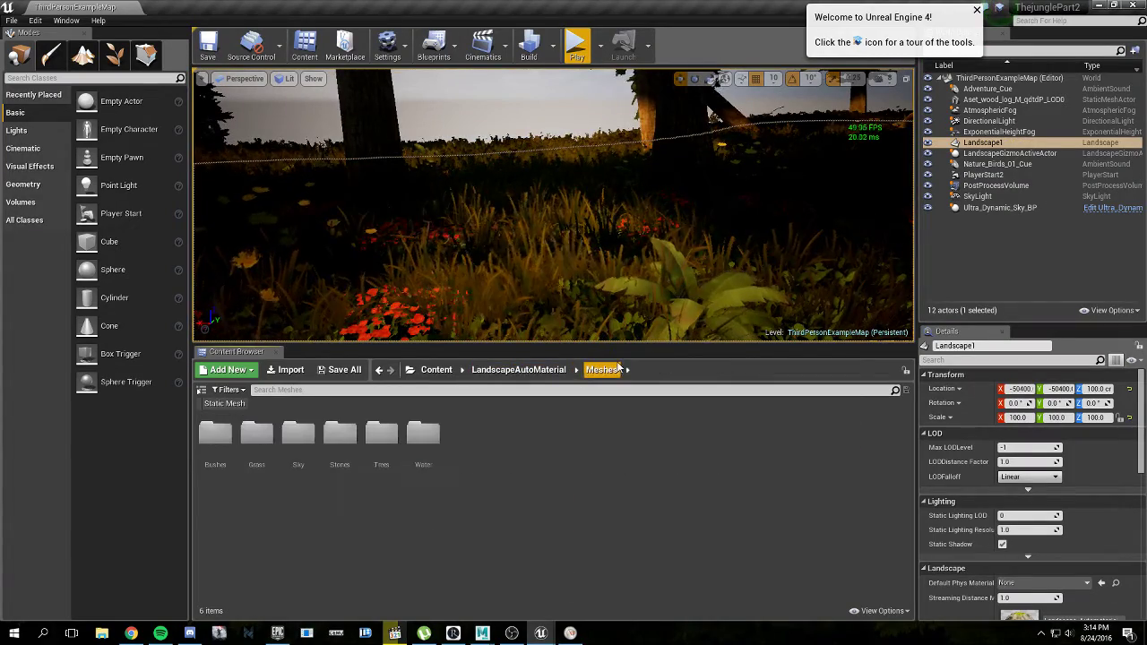
pyautogui.doubleClick(380, 434)
pyautogui.doubleClick(340, 434)
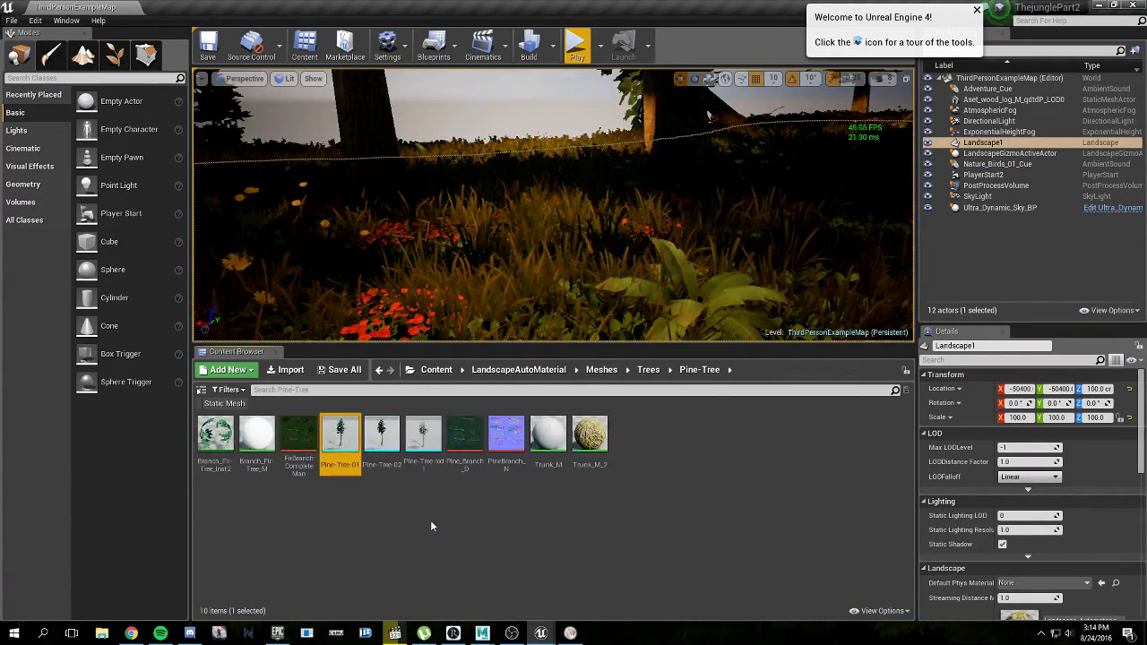
pyautogui.doubleClick(341, 434)
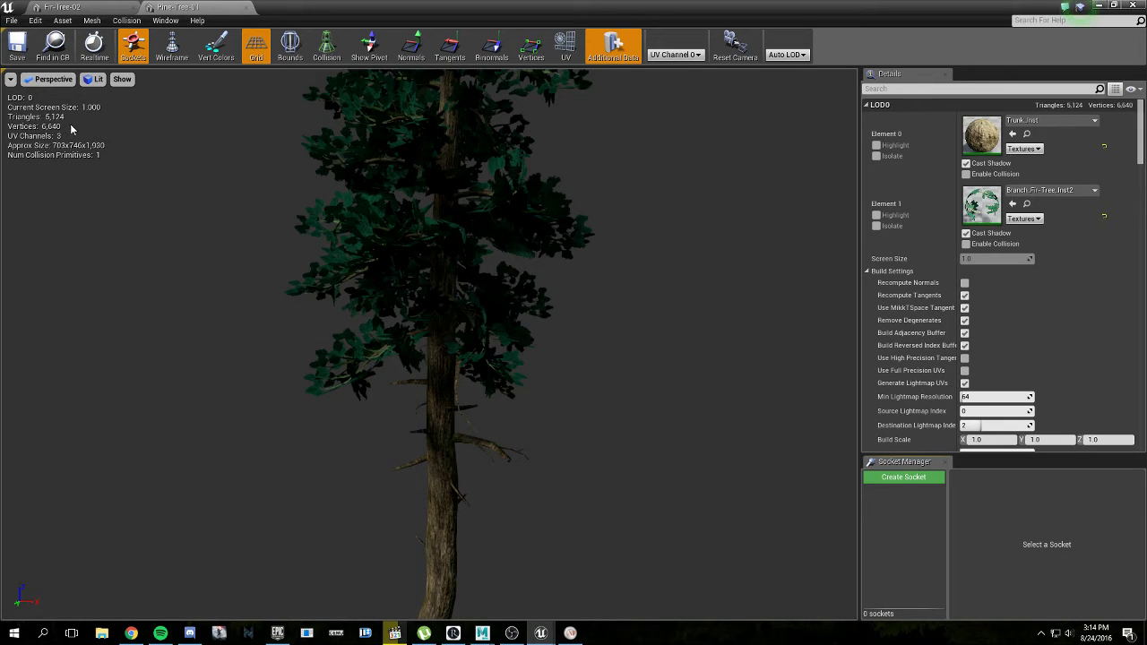
pyautogui.scroll(-4, 491, 395)
pyautogui.scroll(1, 491, 395)
pyautogui.moveTo(413, 421); pyautogui.dragTo(753, 421, button='right')
pyautogui.press('f')
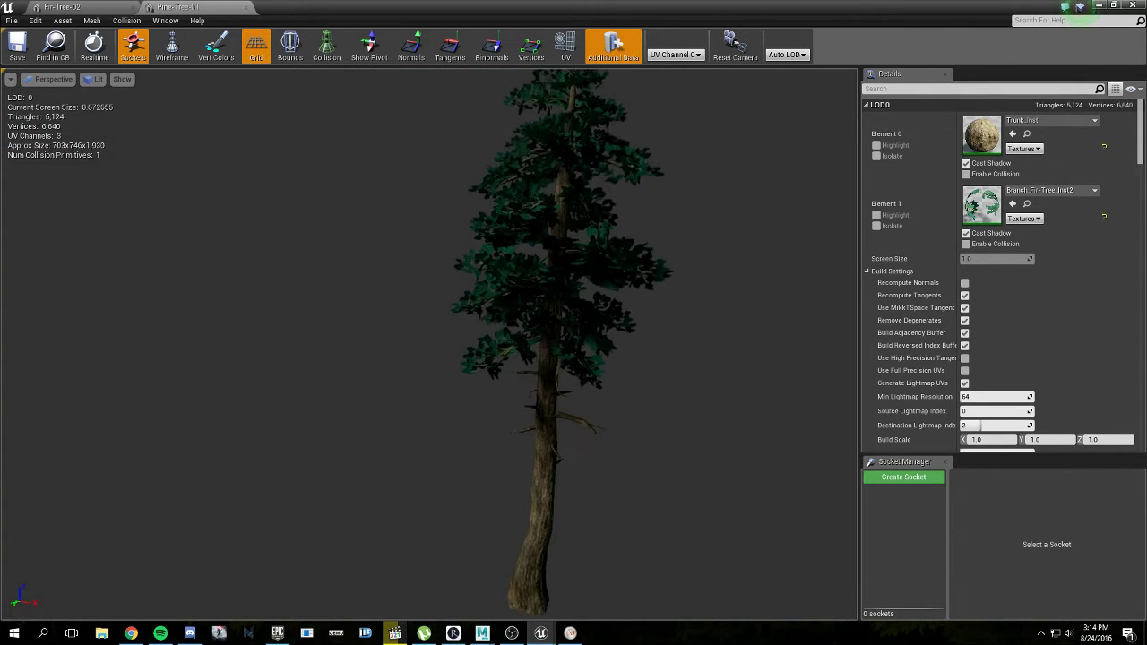